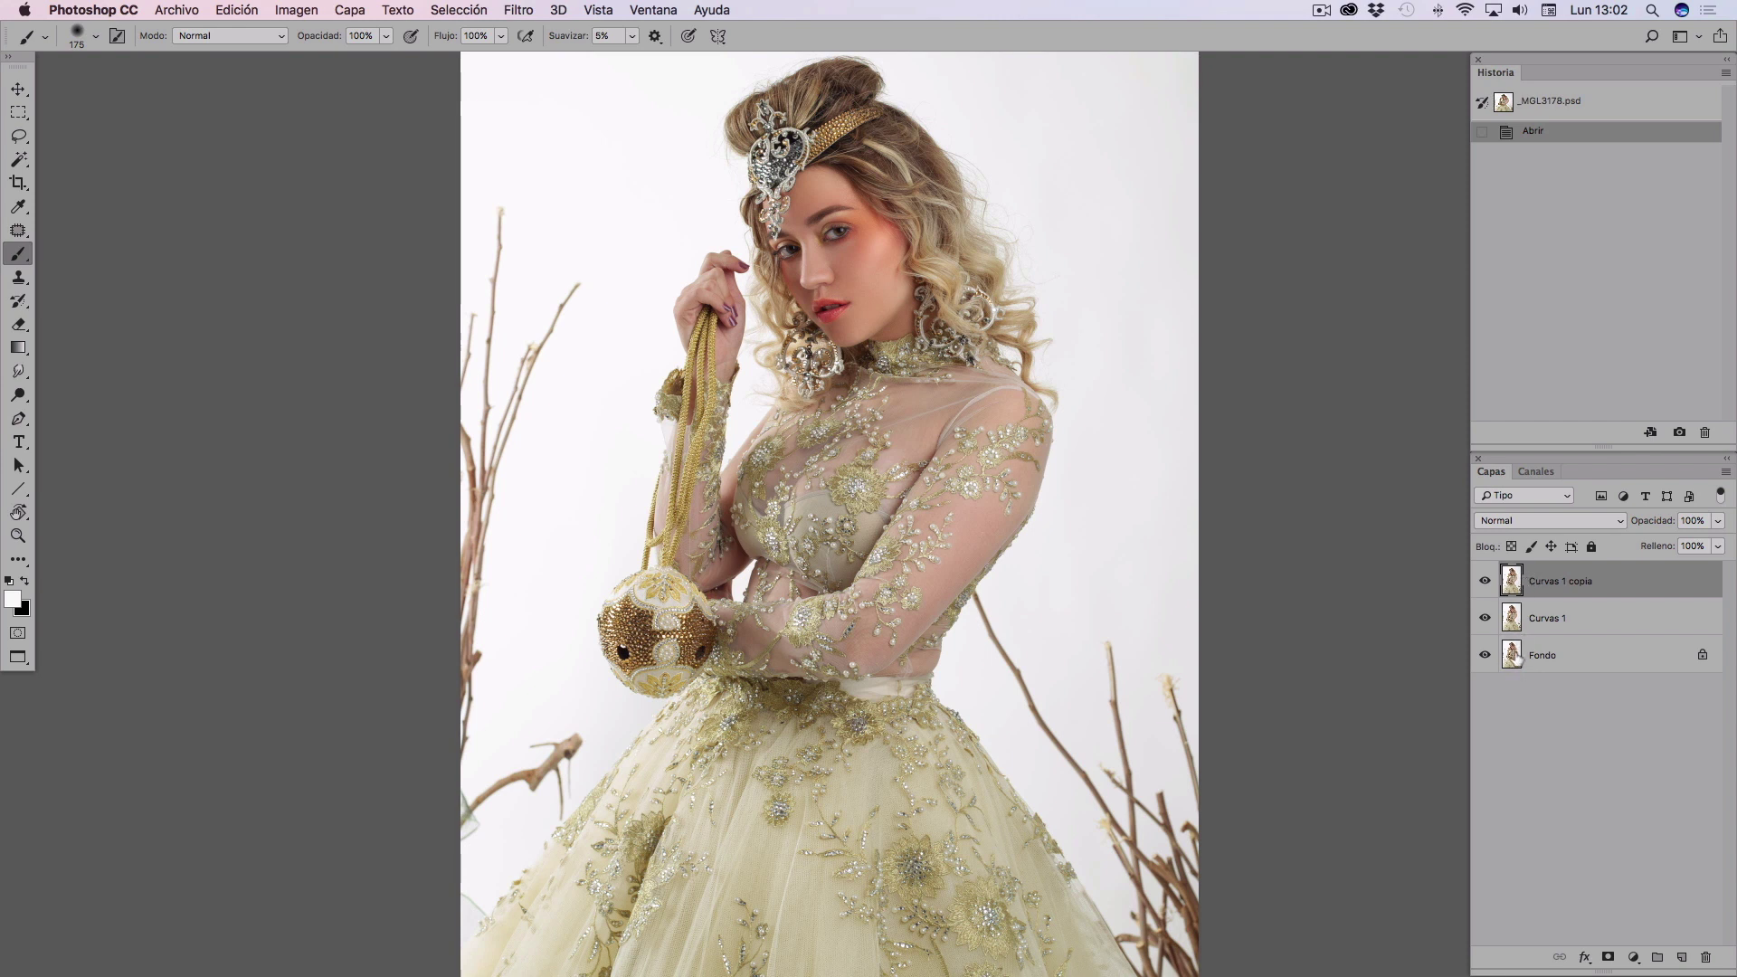
# Hide both Curvas 1 layers to compare the original torso, then turn them back on
pyautogui.click(1484, 582)
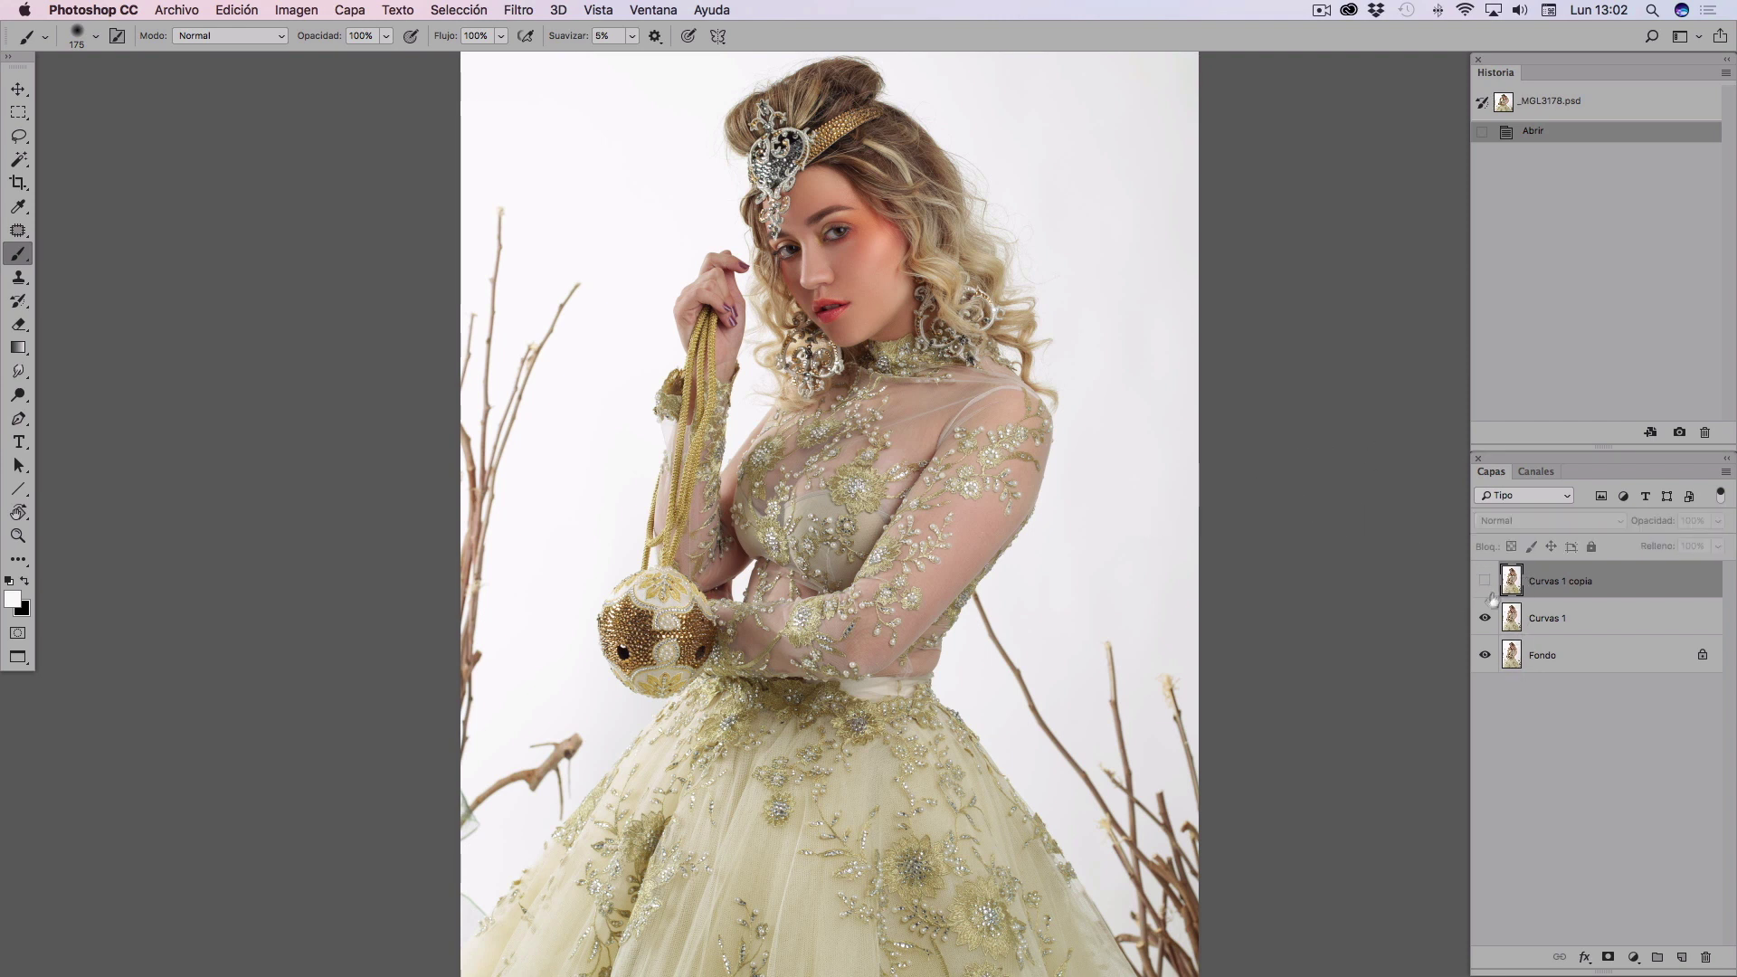
pyautogui.click(1484, 618)
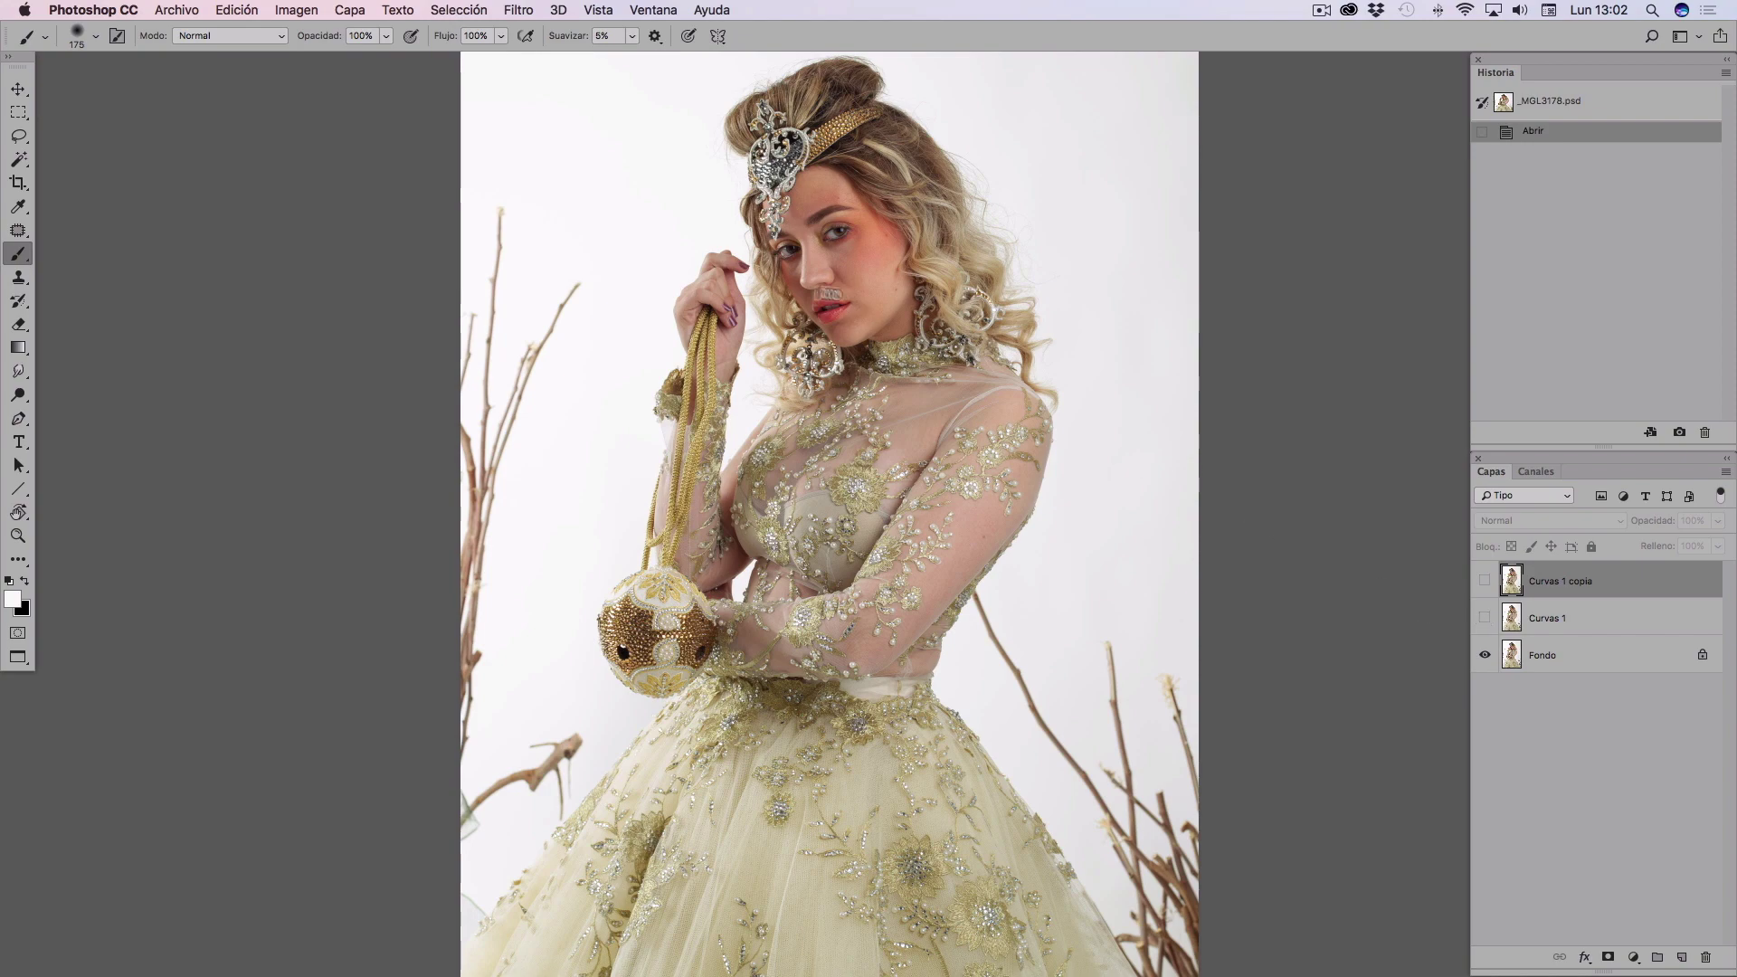
pyautogui.press('super+plus')
pyautogui.press('super+plus')
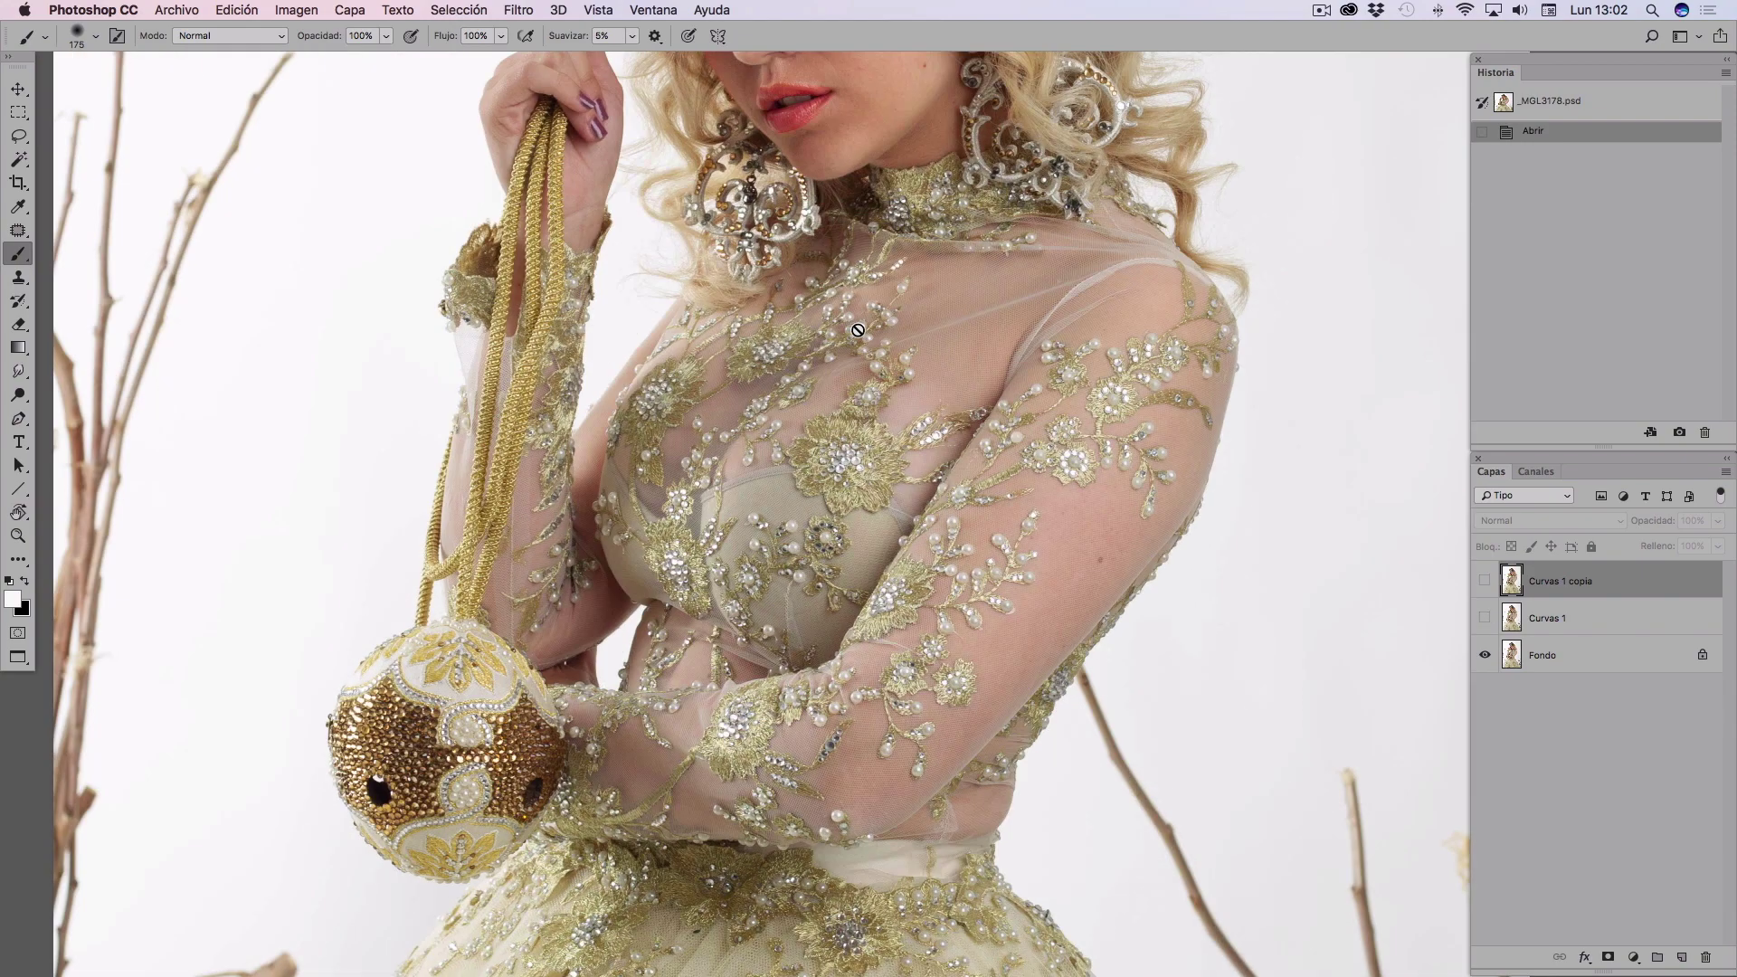
pyautogui.scroll(5, 921, 264)
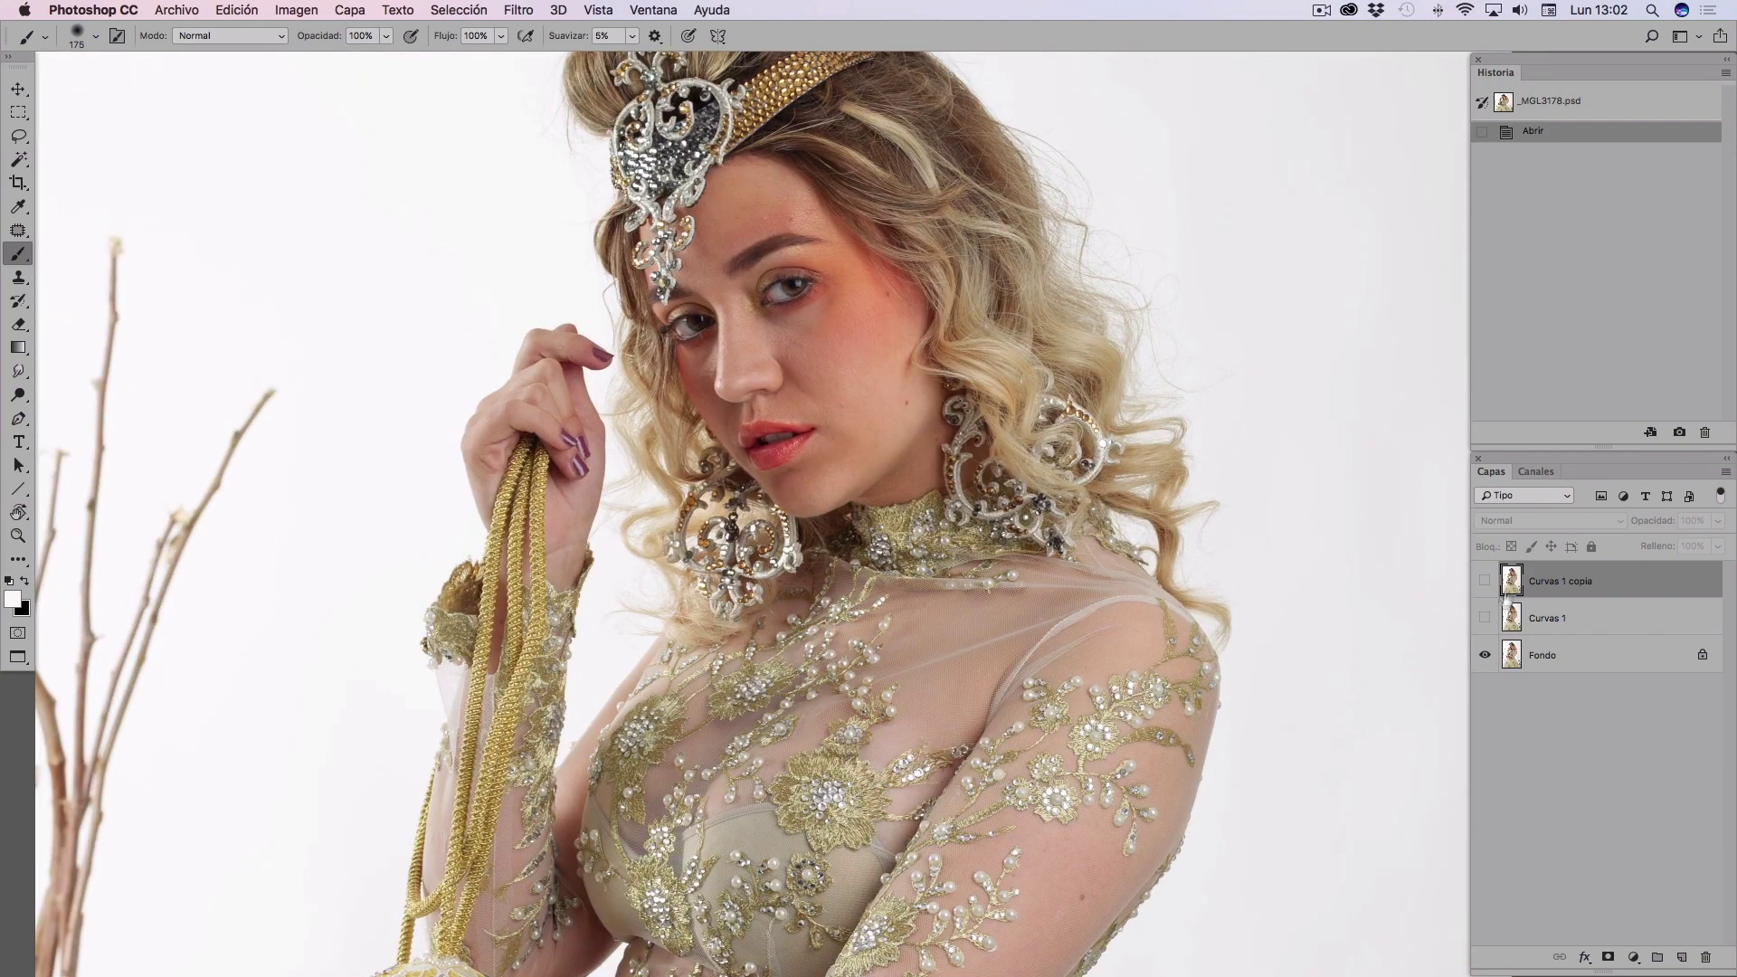
pyautogui.click(1484, 619)
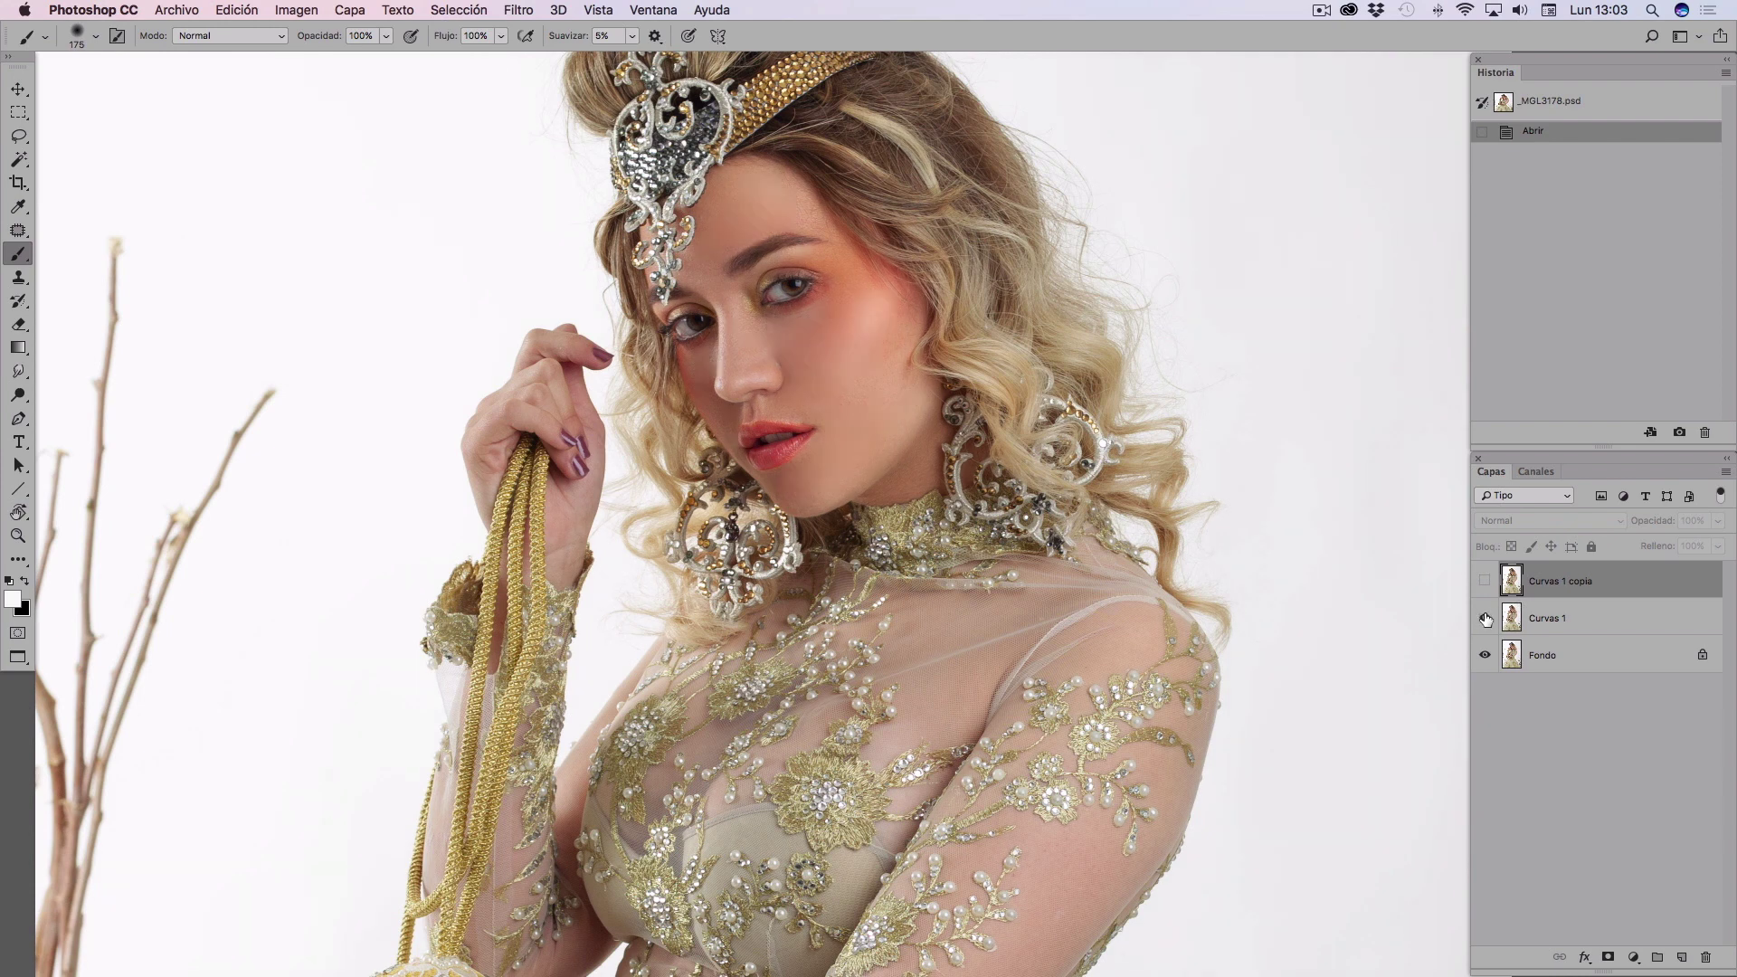
pyautogui.click(1485, 582)
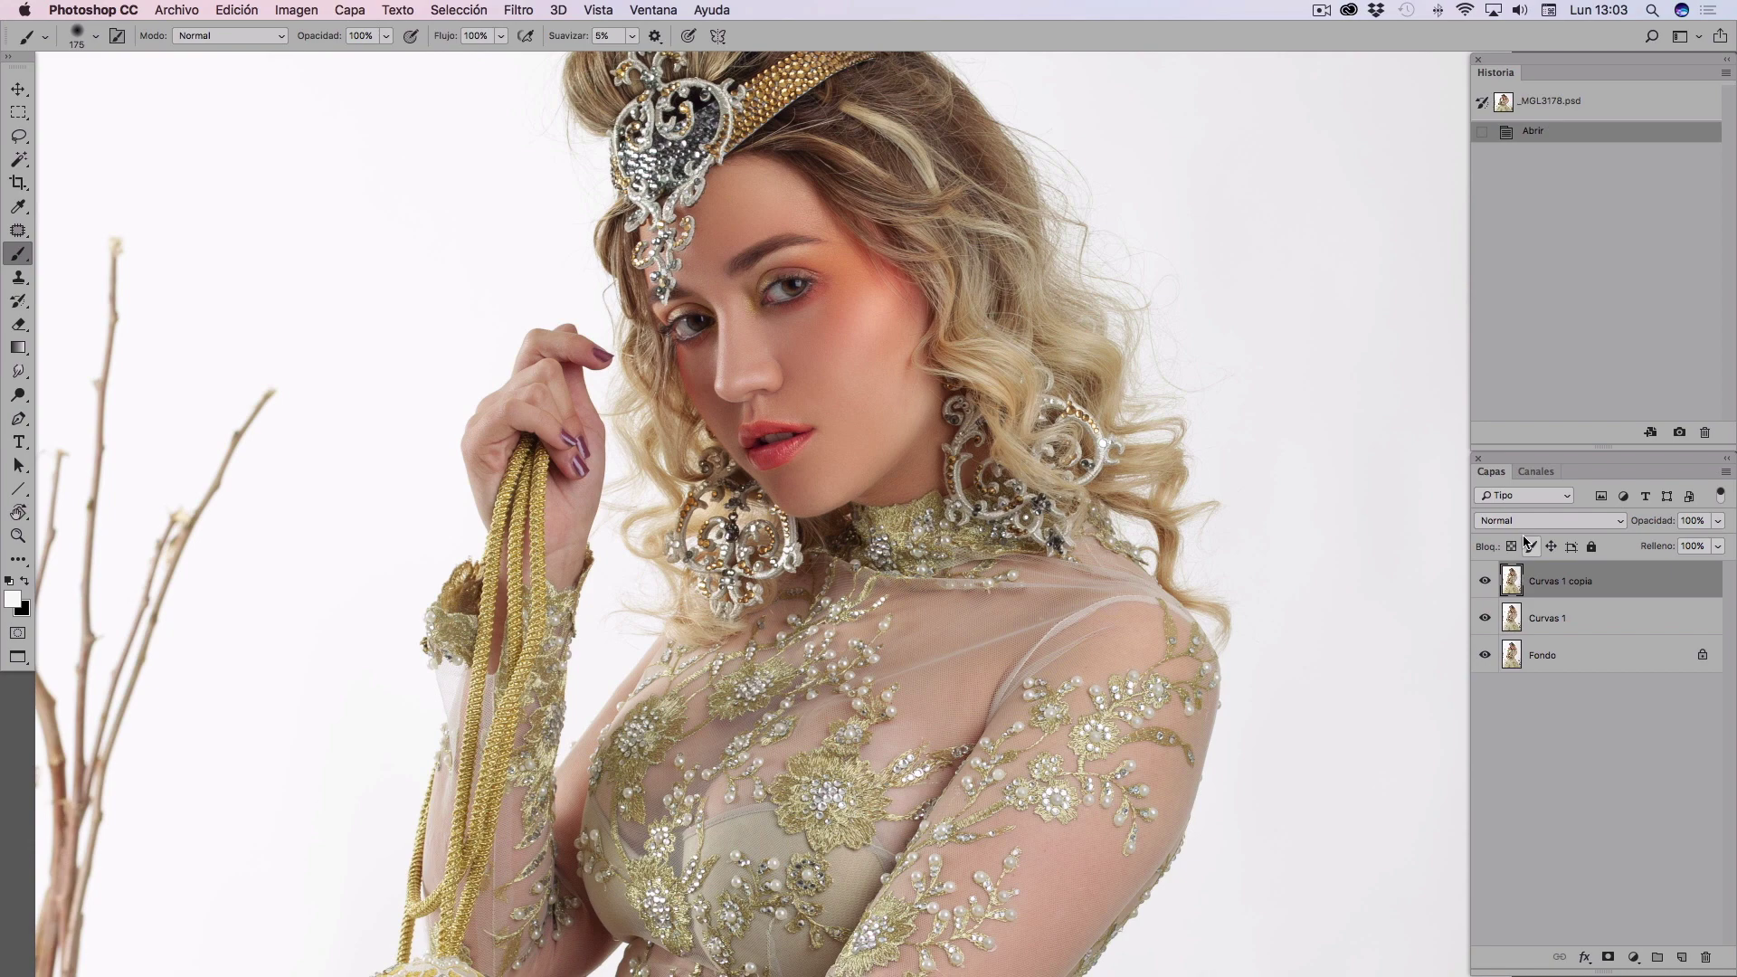
# Fit the whole portrait on screen and nudge the view slightly into place
pyautogui.press('super+0')
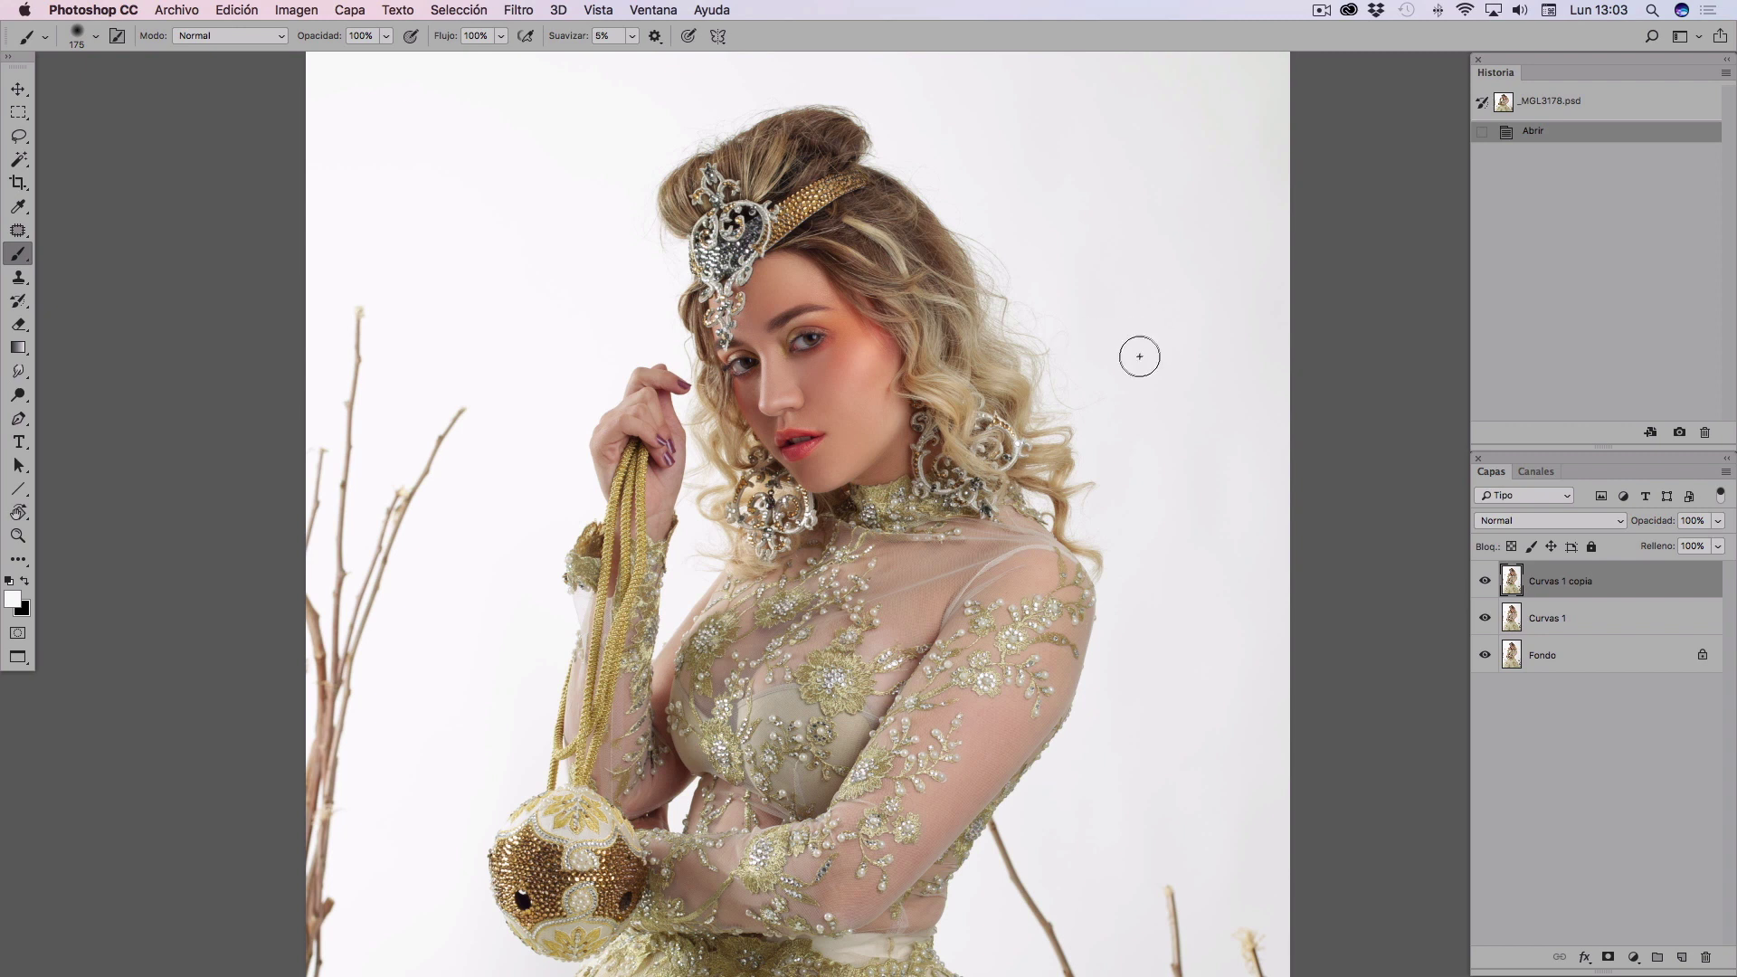
pyautogui.press('space')
pyautogui.moveTo(1114, 368); pyautogui.dragTo(1118, 363)
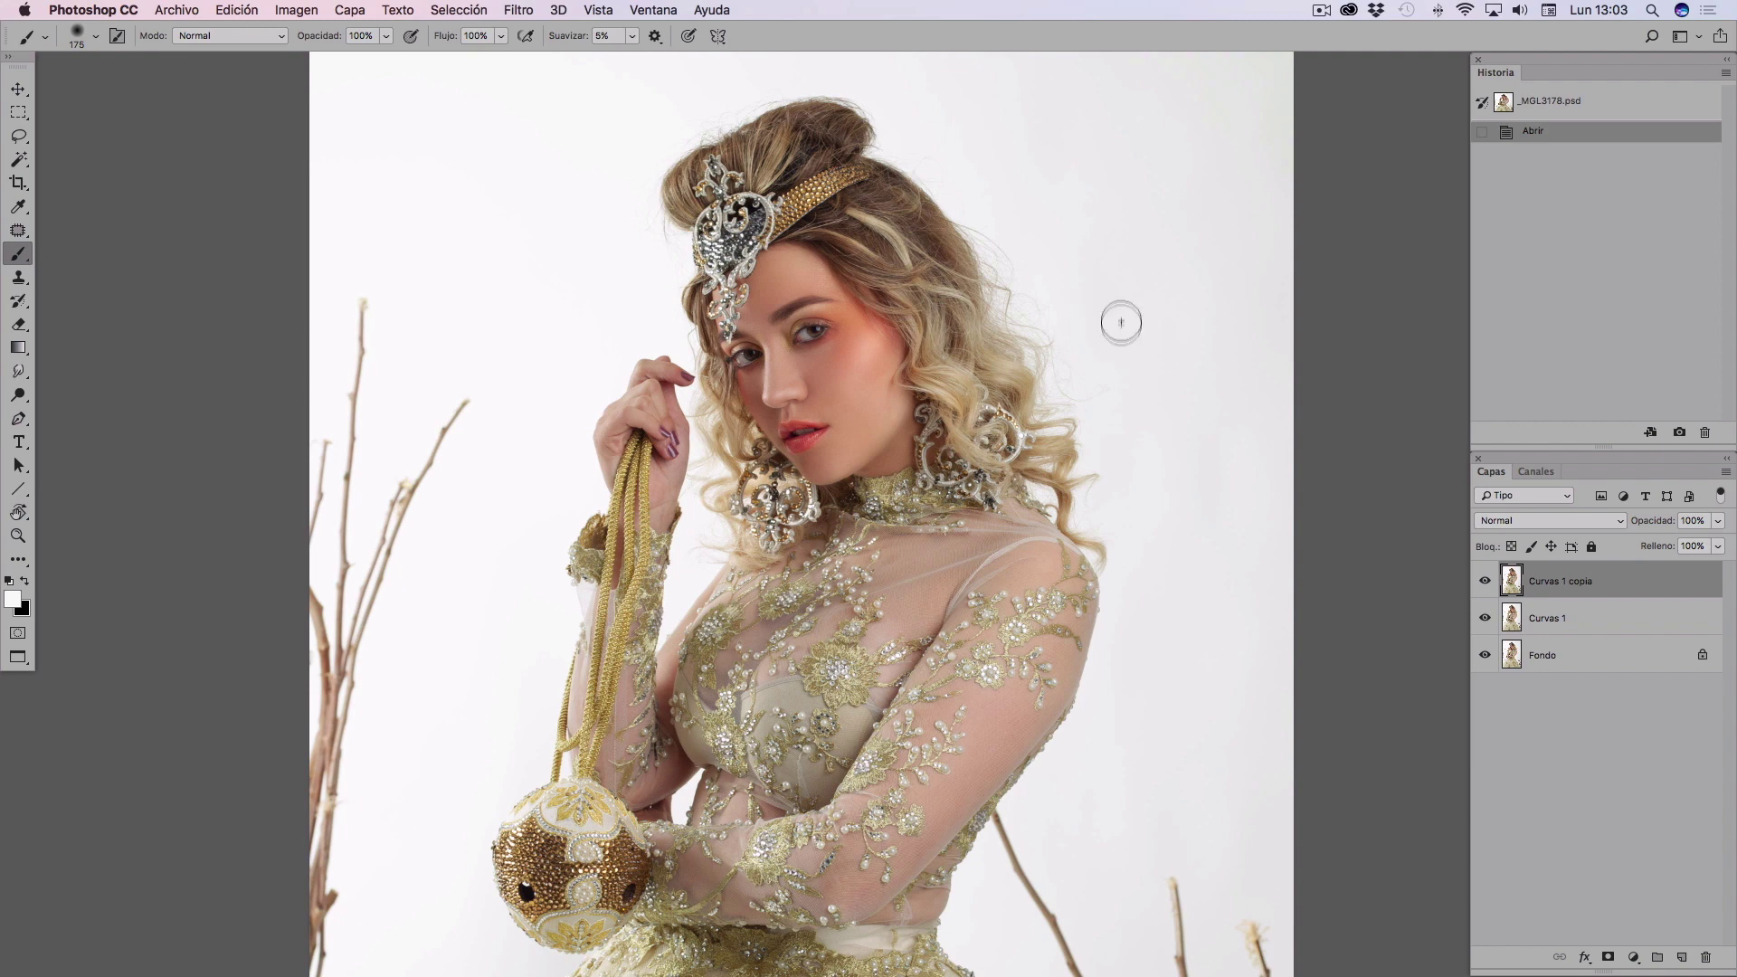
pyautogui.moveTo(1129, 347); pyautogui.dragTo(1127, 344)
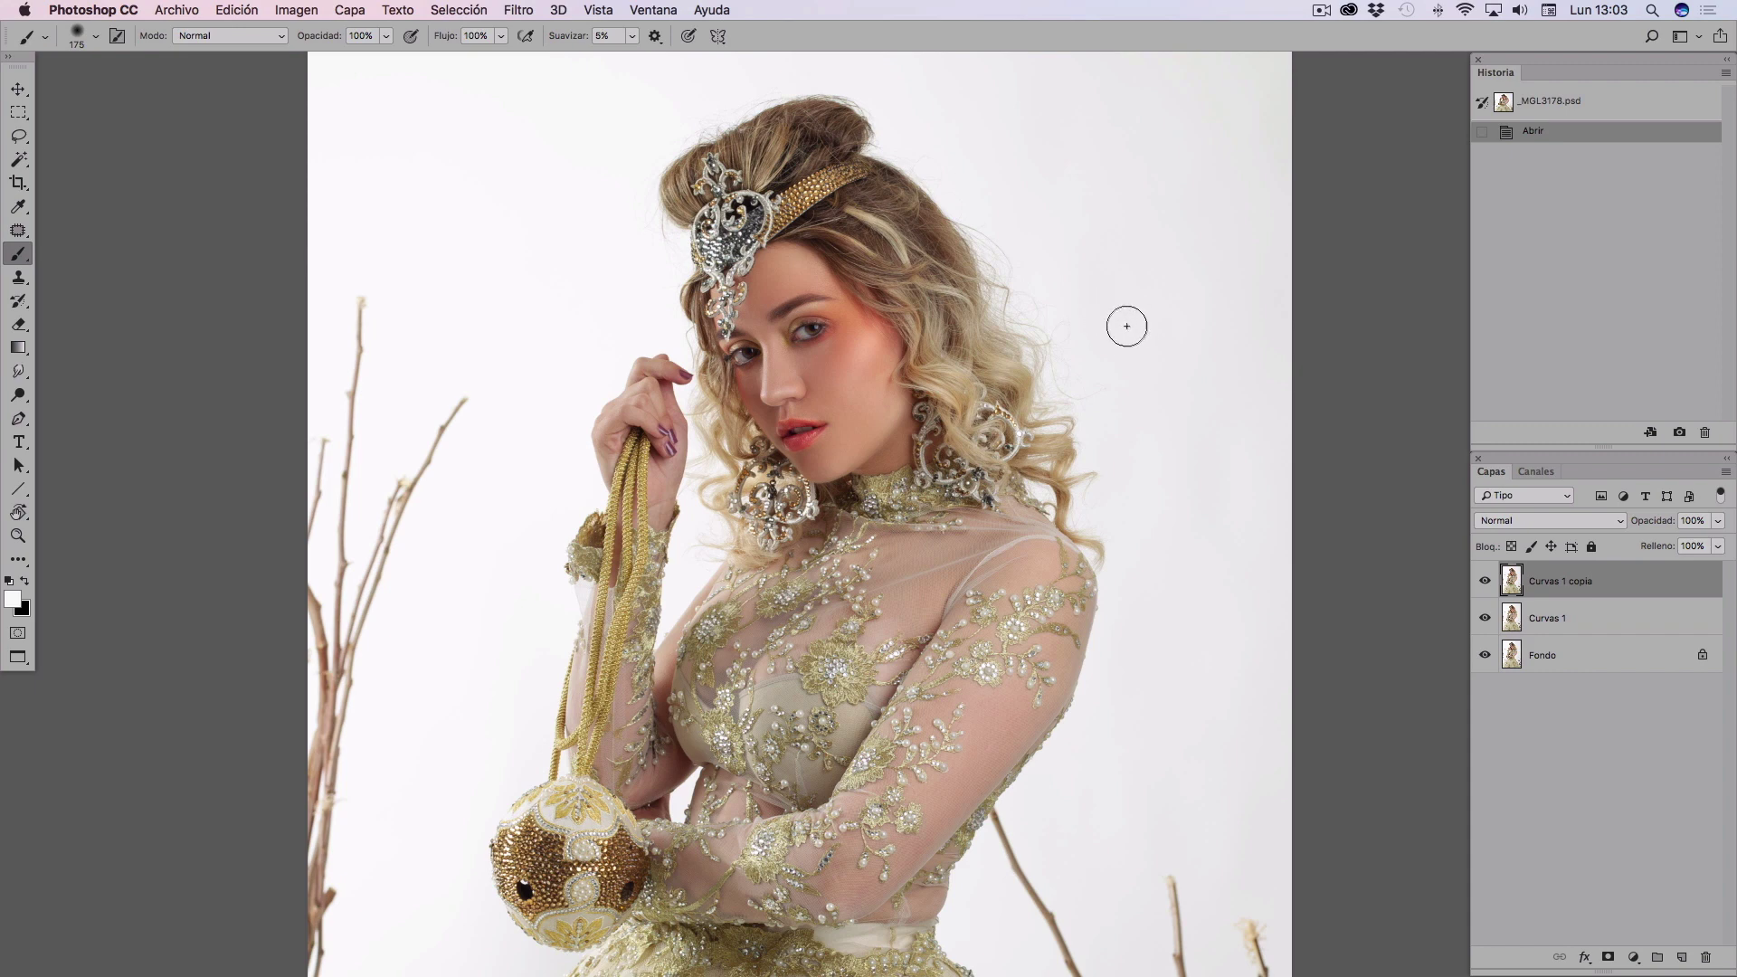
# Launch Filtro > Licuar on the portrait, then cancel it without applying changes
pyautogui.click(518, 12)
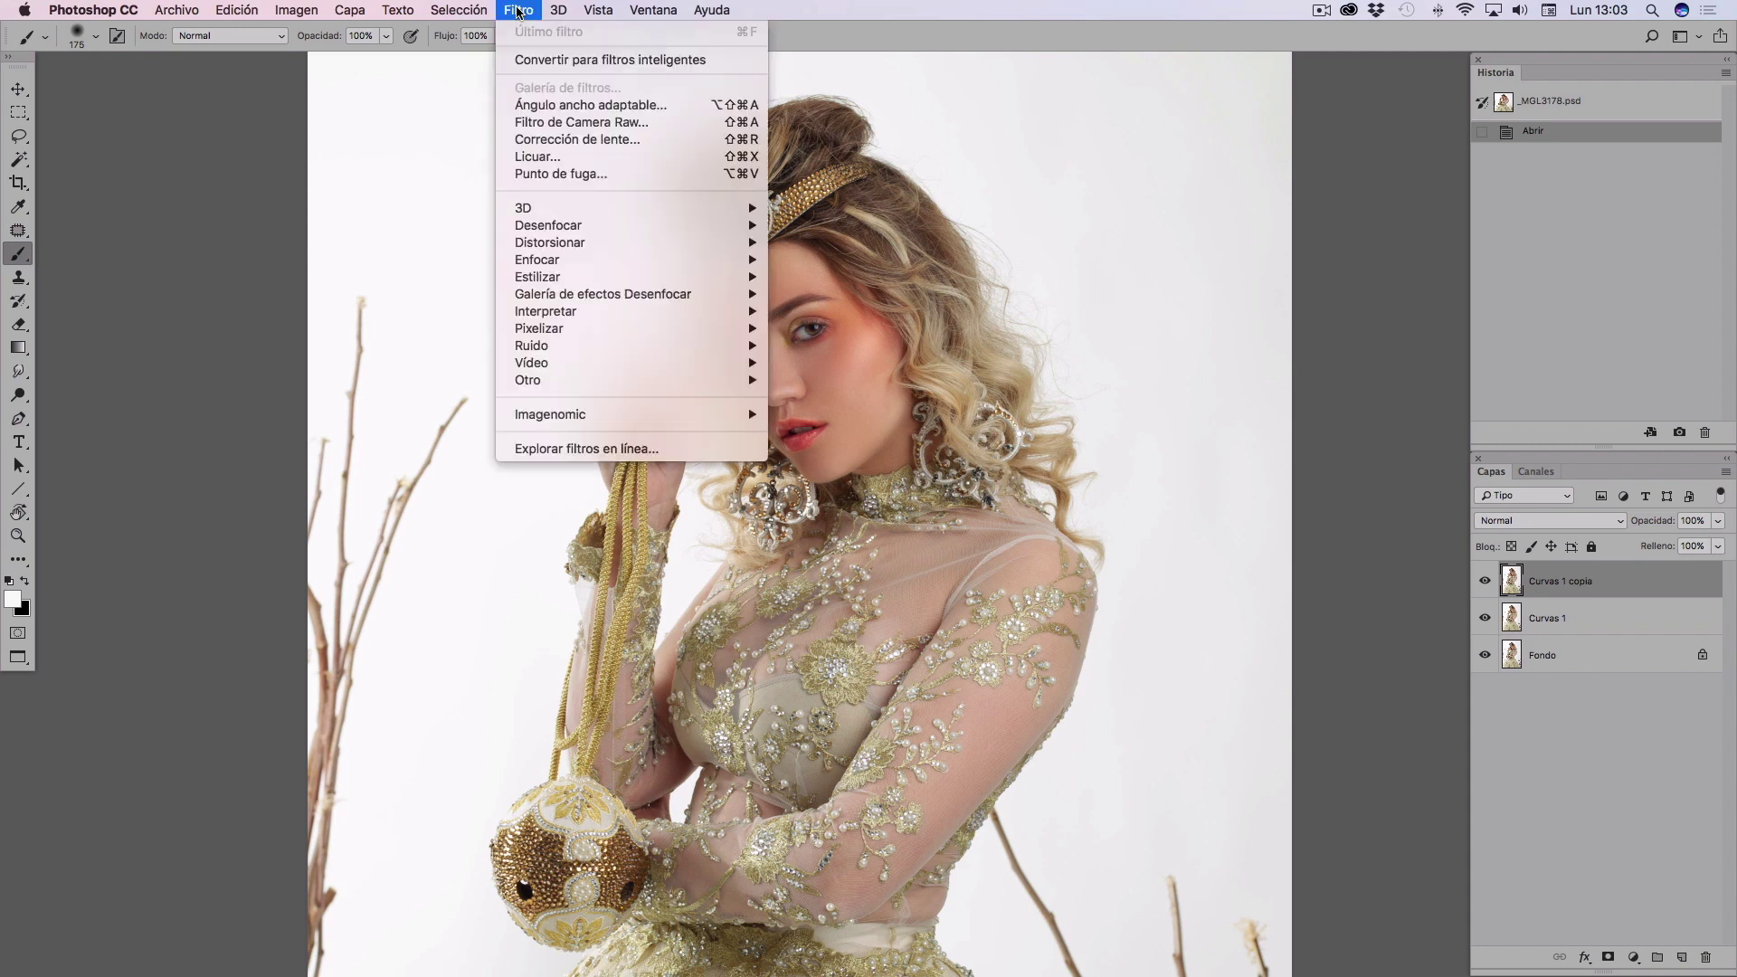
pyautogui.press('Escape')
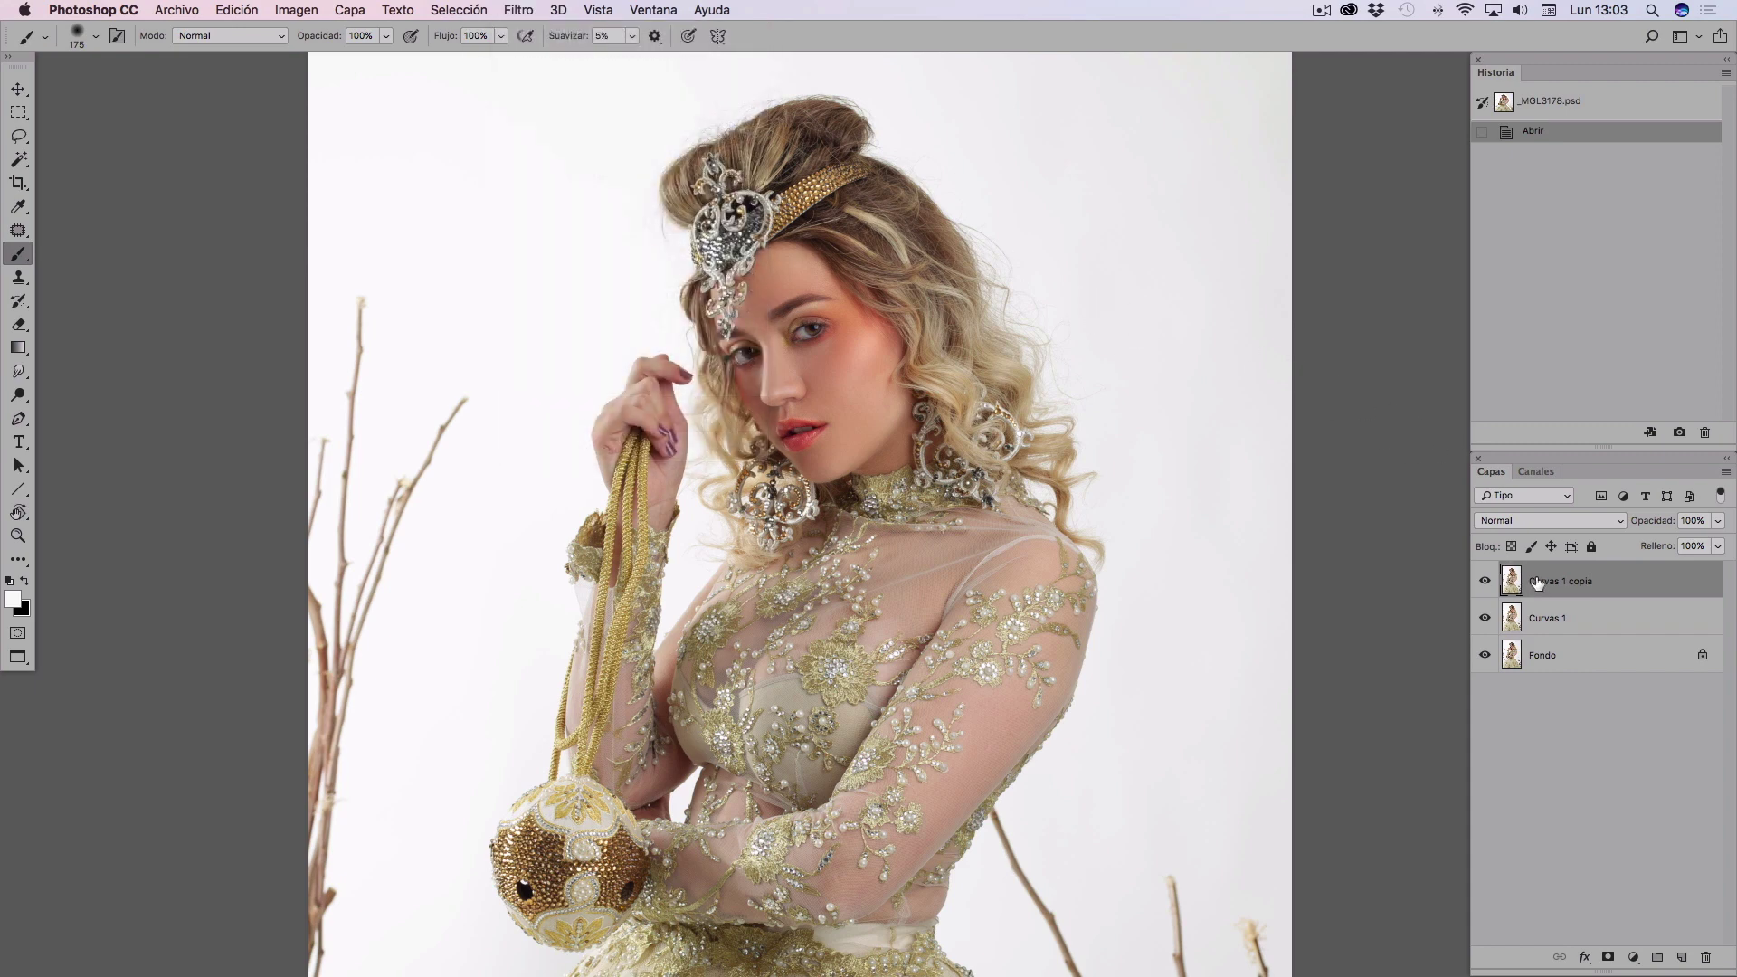
pyautogui.click(518, 11)
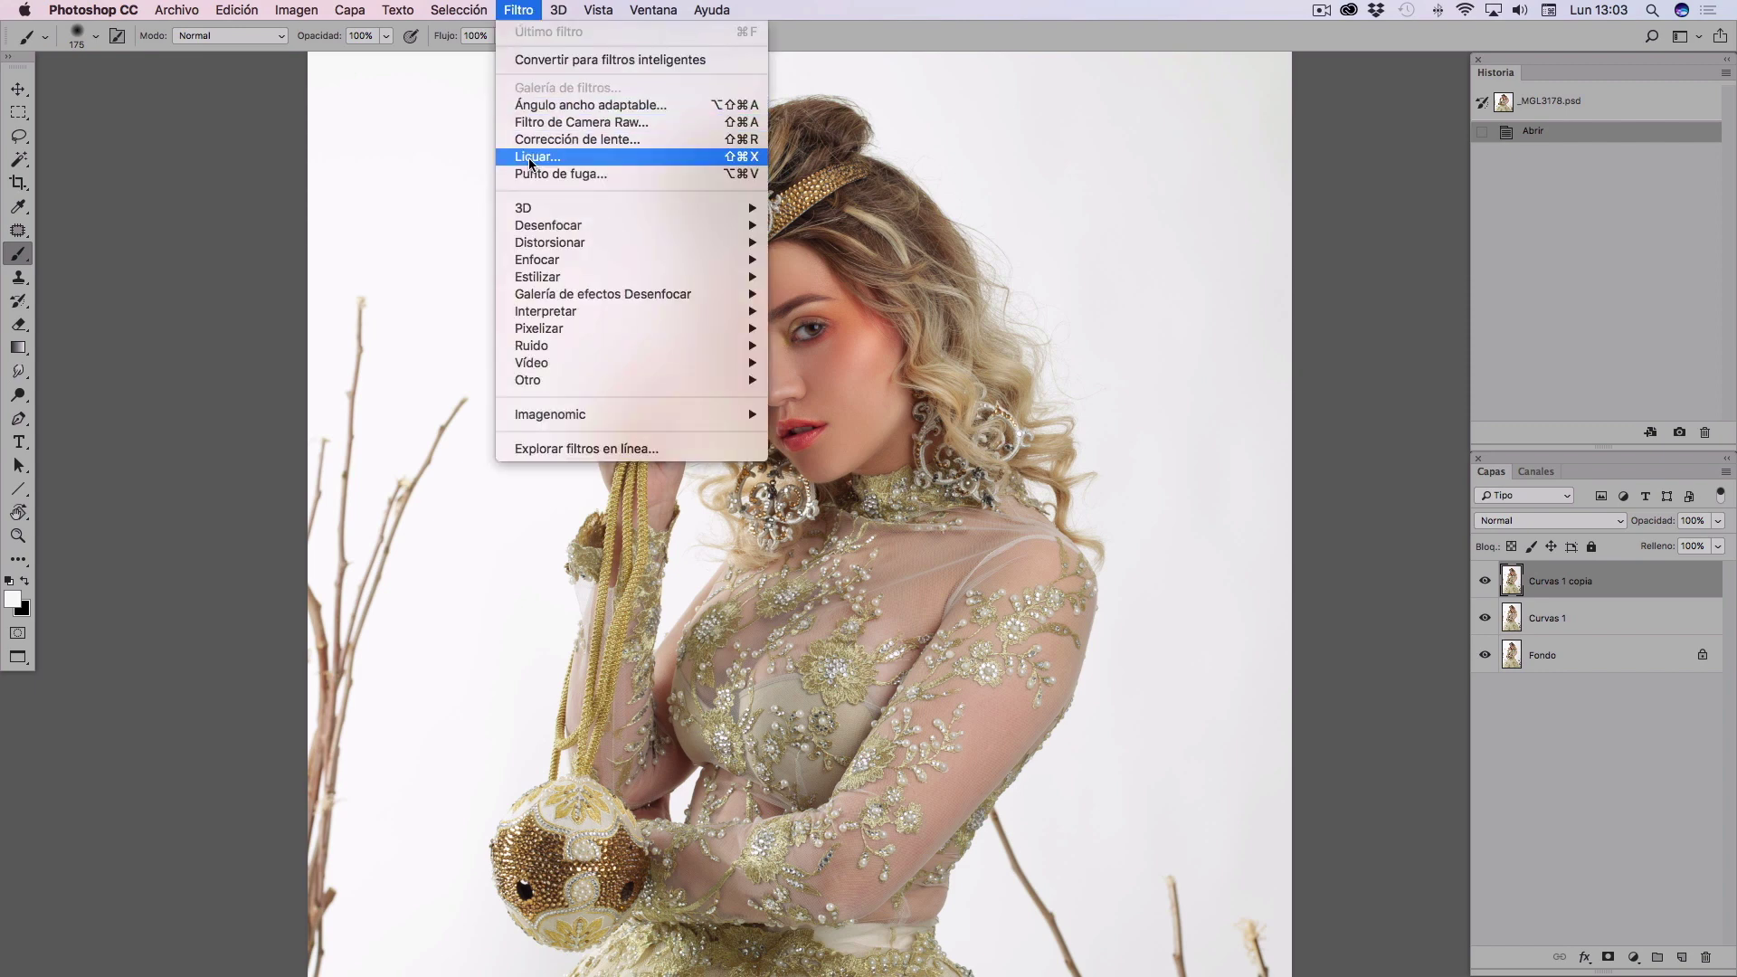
pyautogui.click(1137, 260)
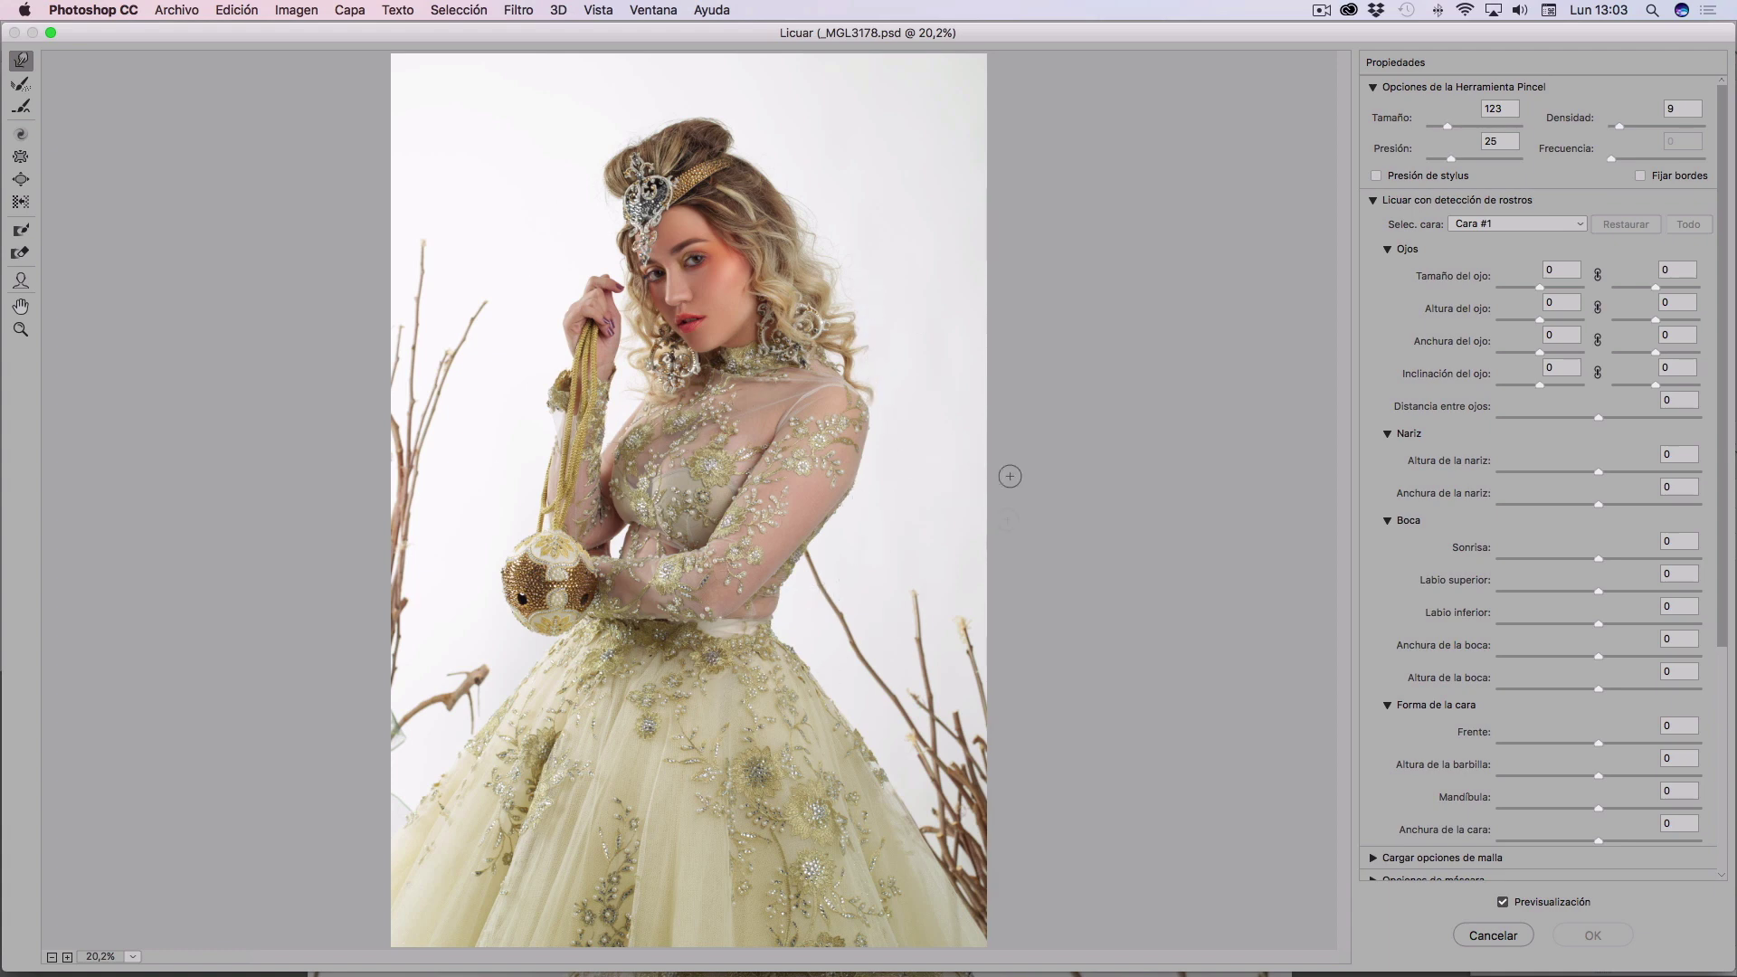
pyautogui.click(1491, 937)
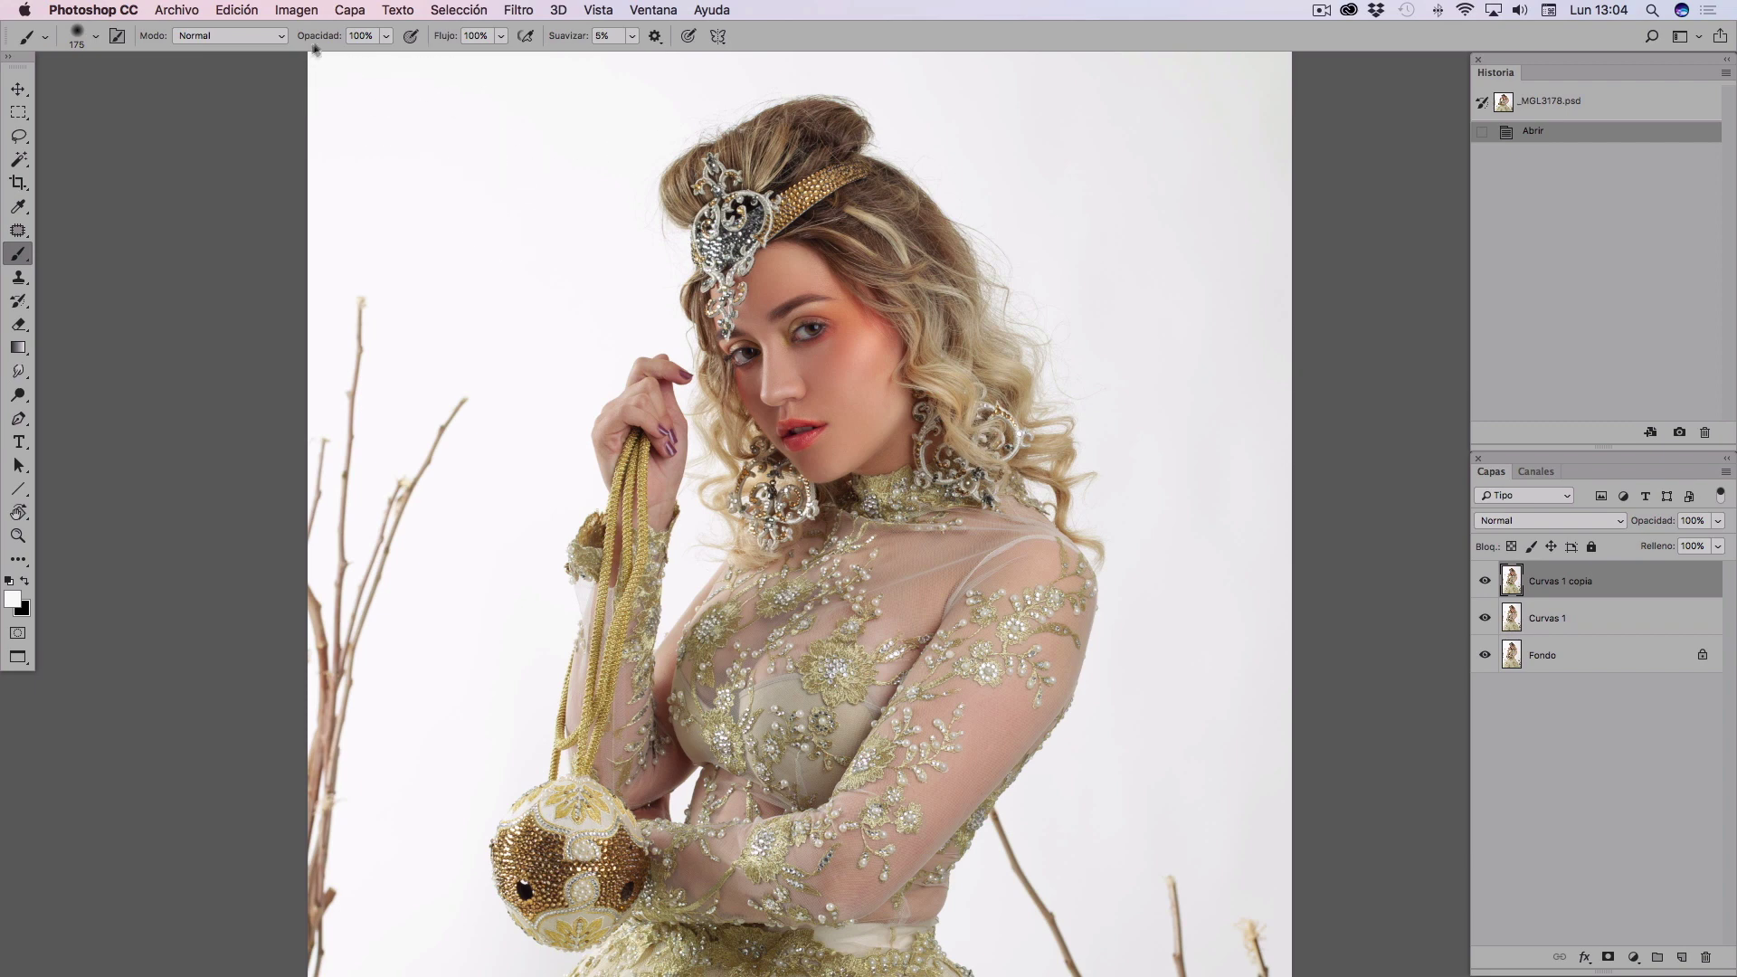
pyautogui.click(307, 11)
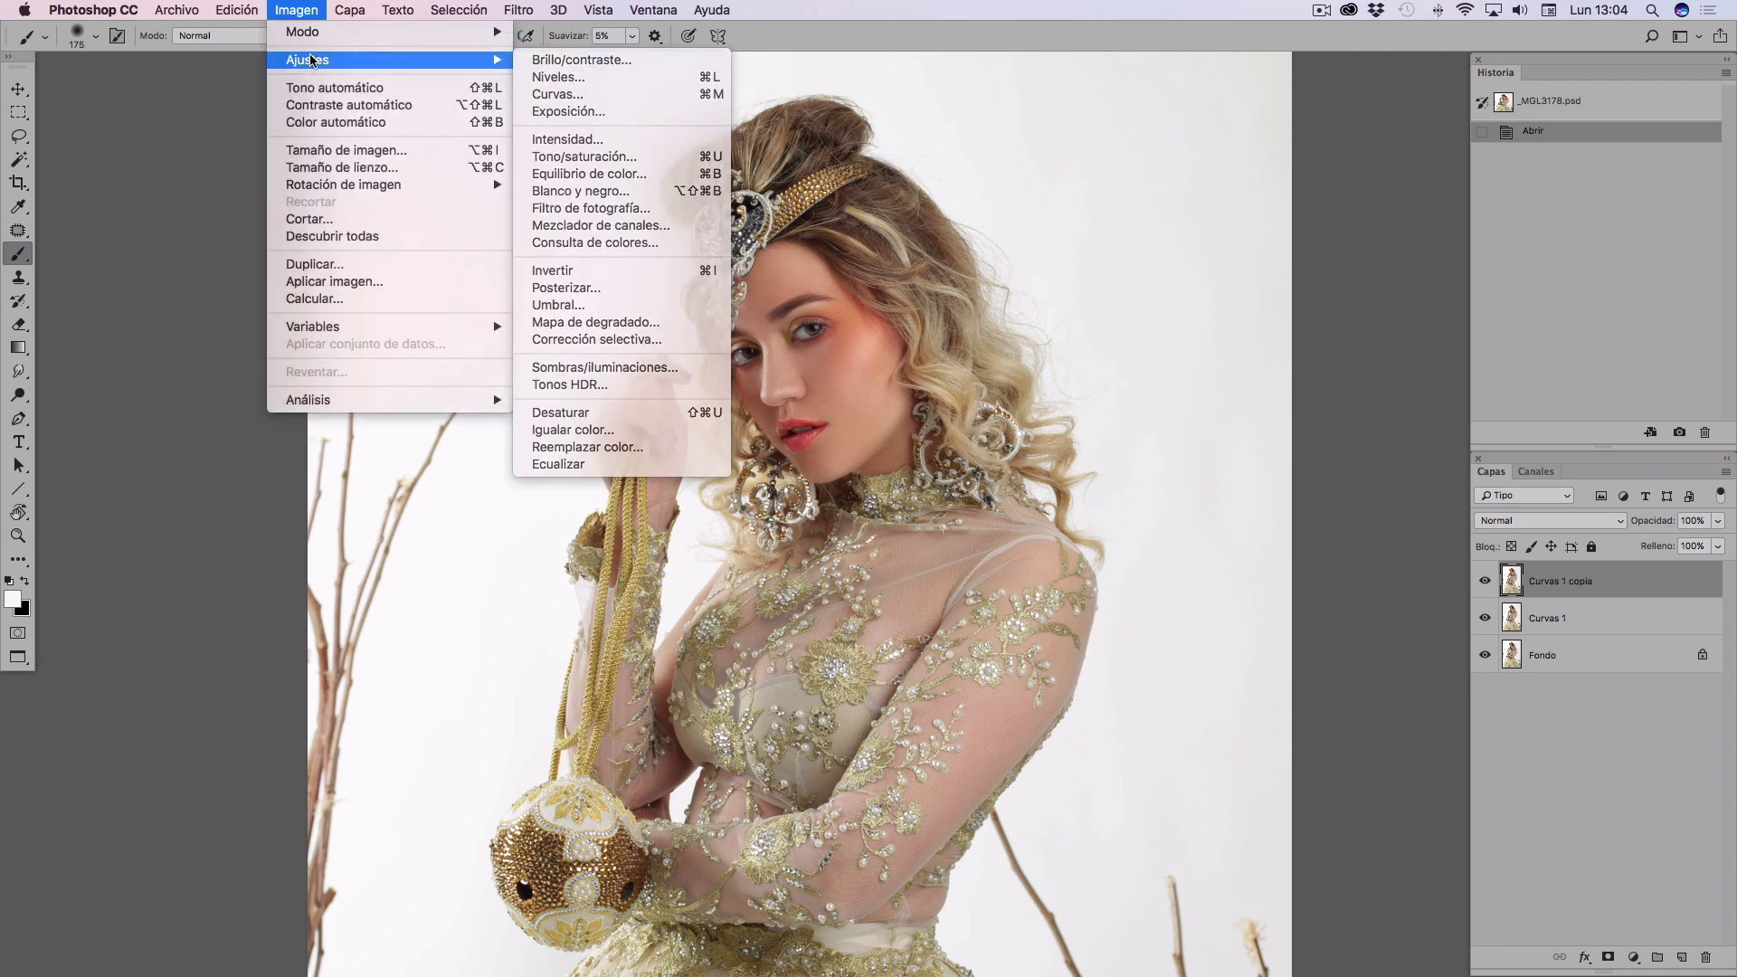
pyautogui.moveTo(388, 31)
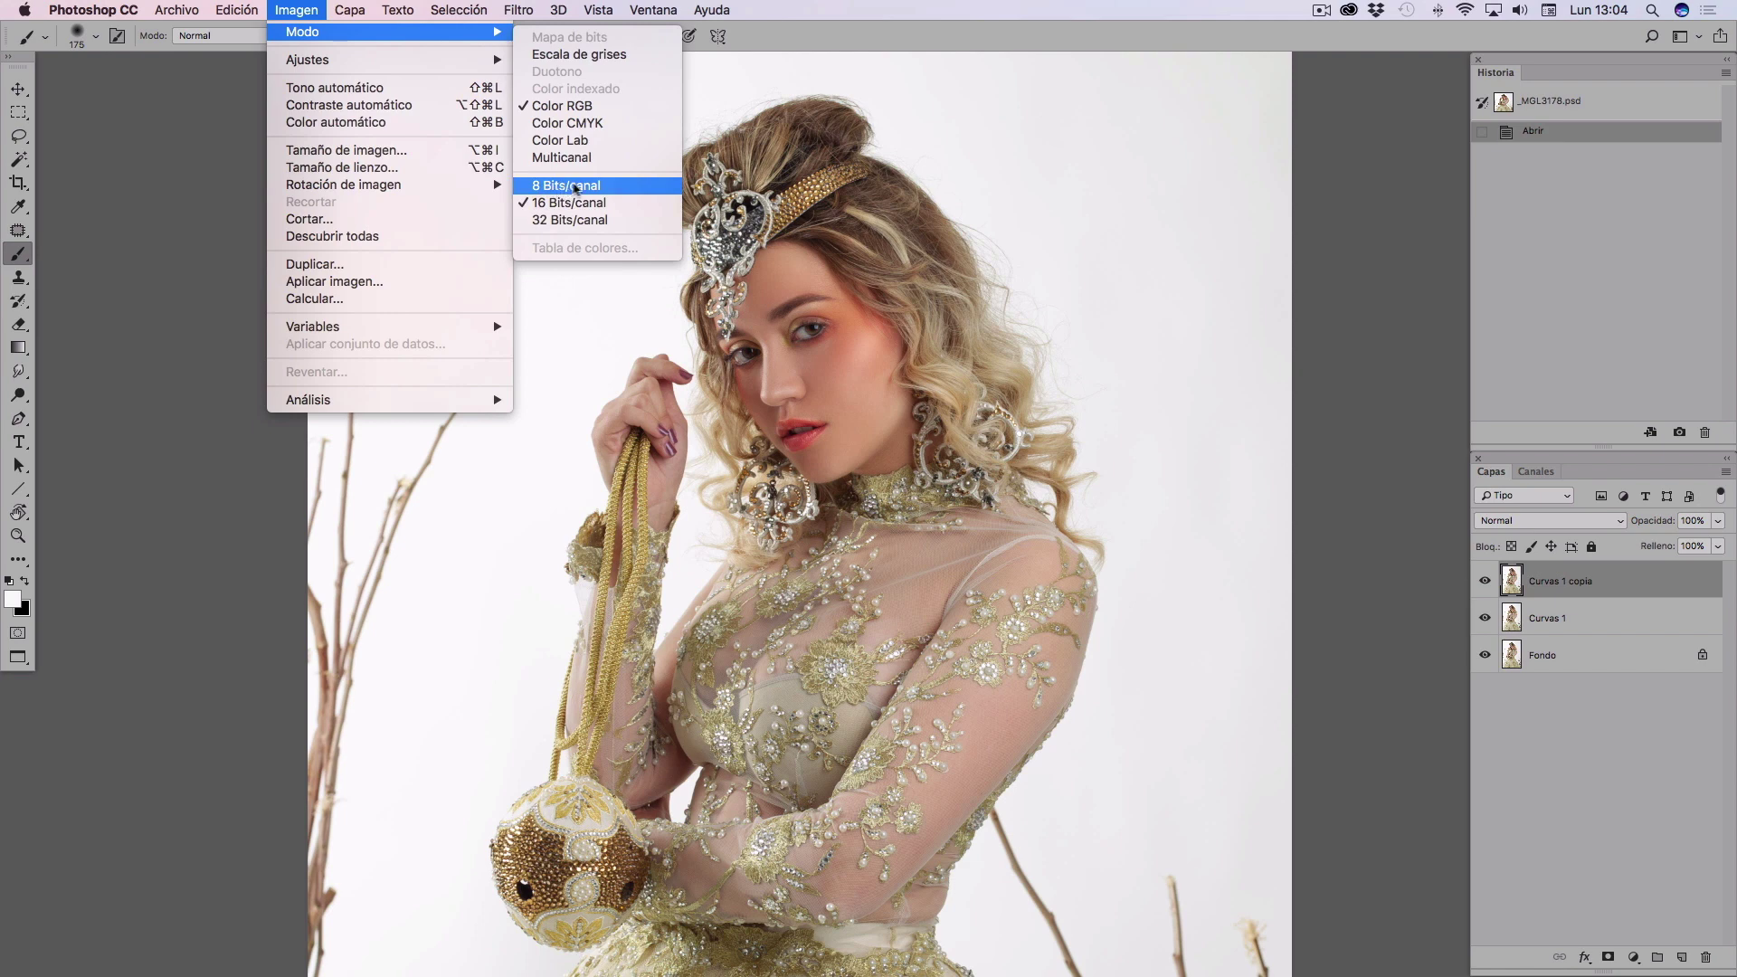
pyautogui.click(1318, 315)
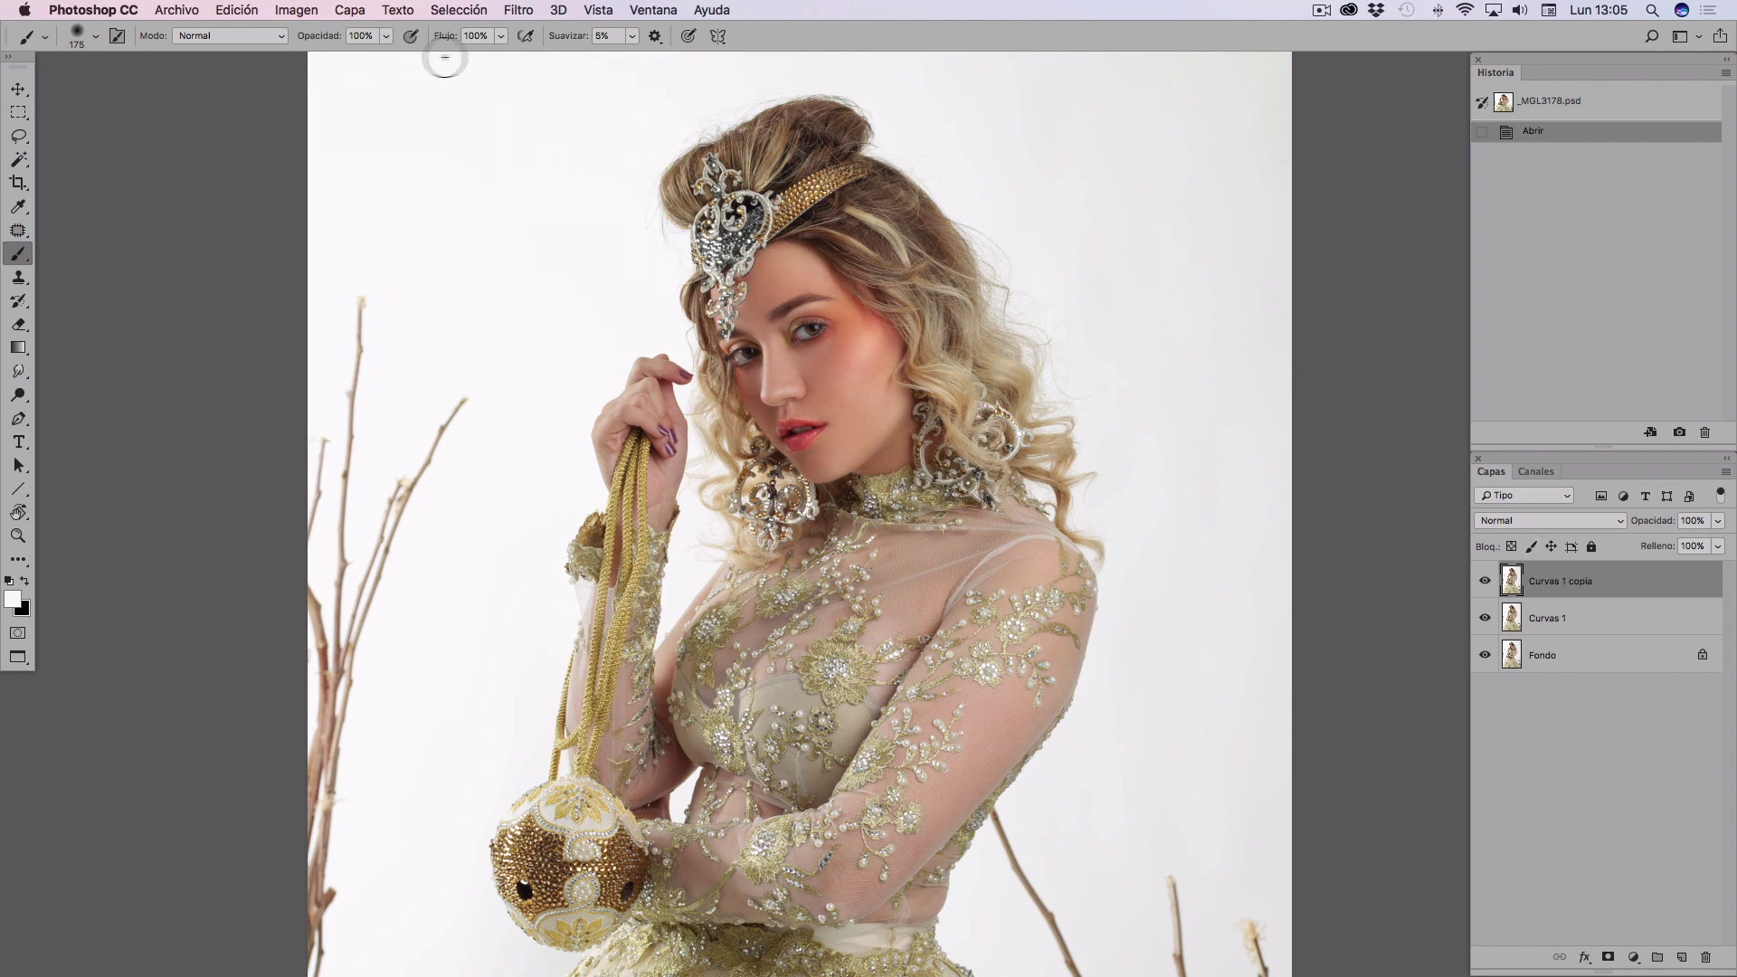
# Reopen Licuar, zoom the preview in and pan to the head, then zoom back out
pyautogui.click(519, 11)
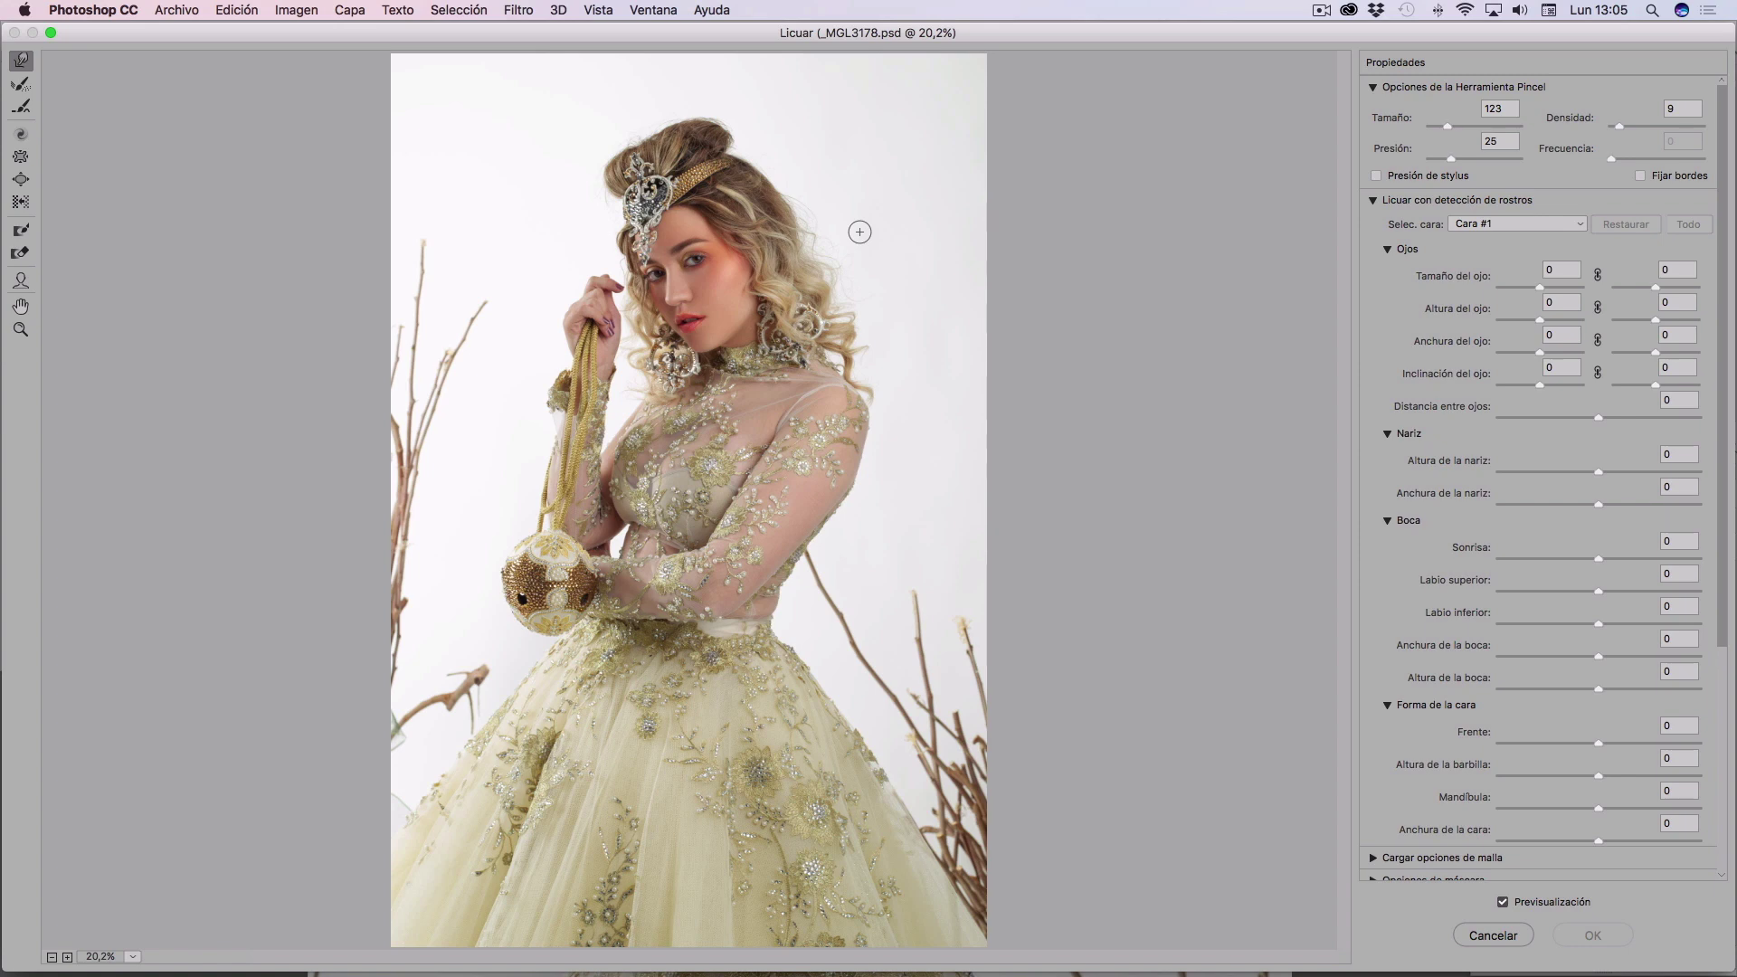
pyautogui.press('super+plus')
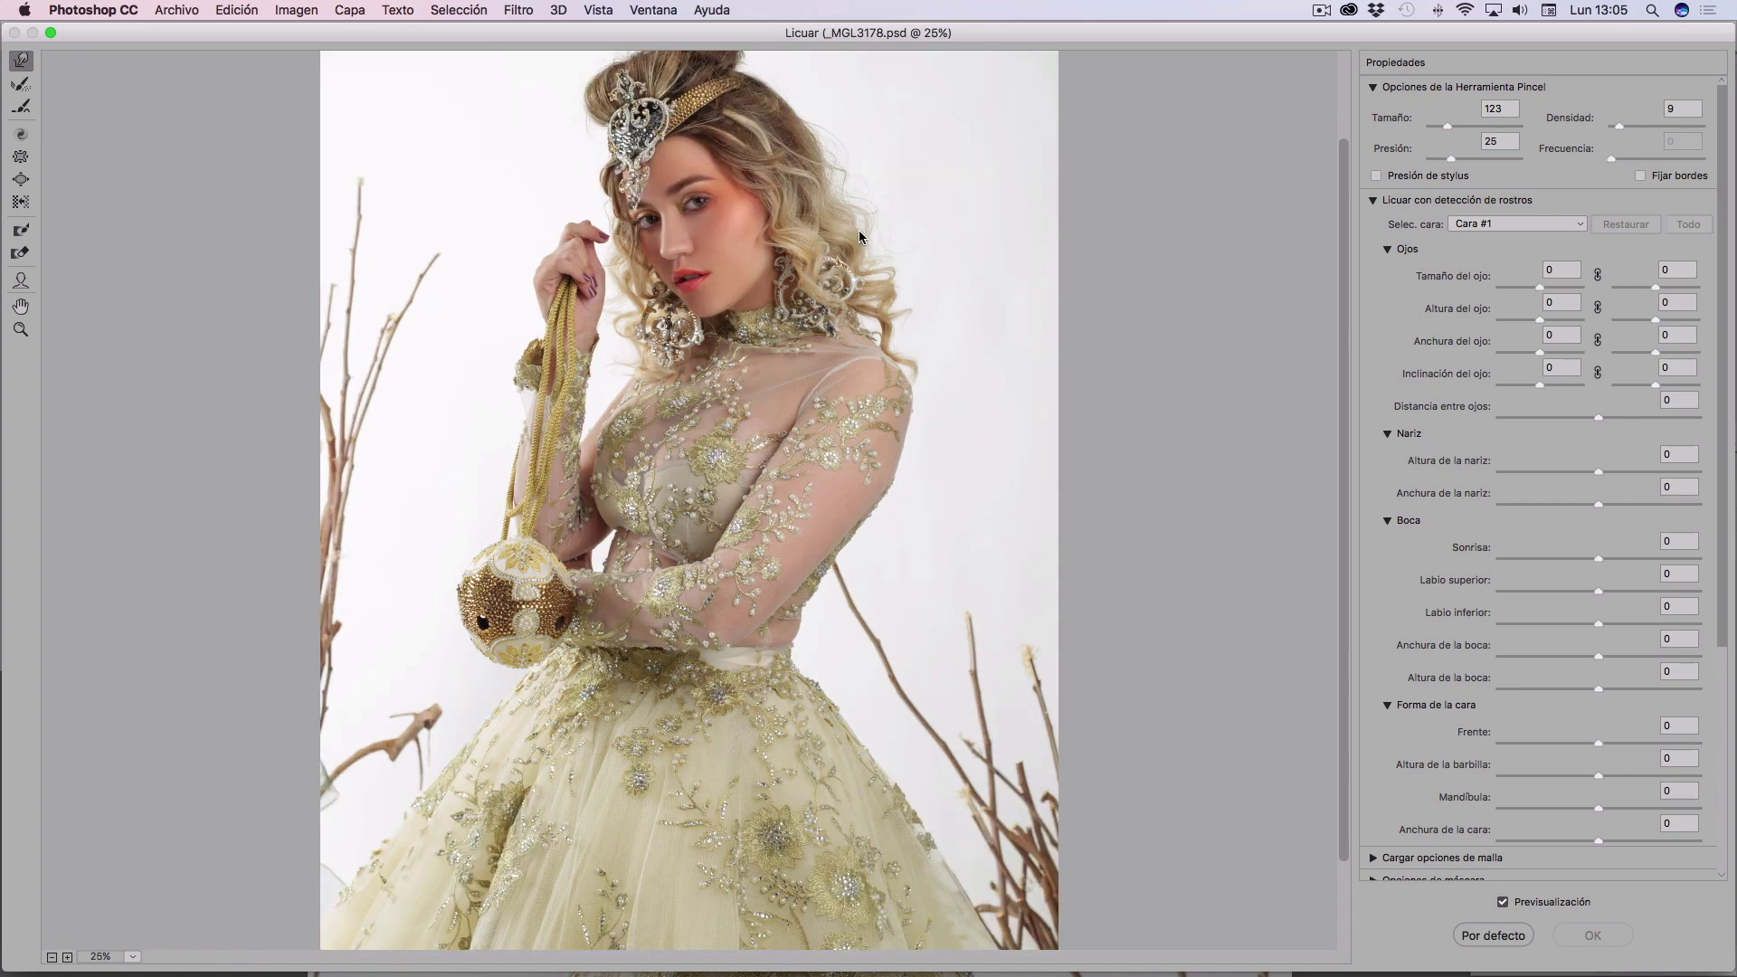
pyautogui.press('super+plus')
pyautogui.moveTo(768, 363); pyautogui.dragTo(767, 524)
pyautogui.scroll(2, 685, 329)
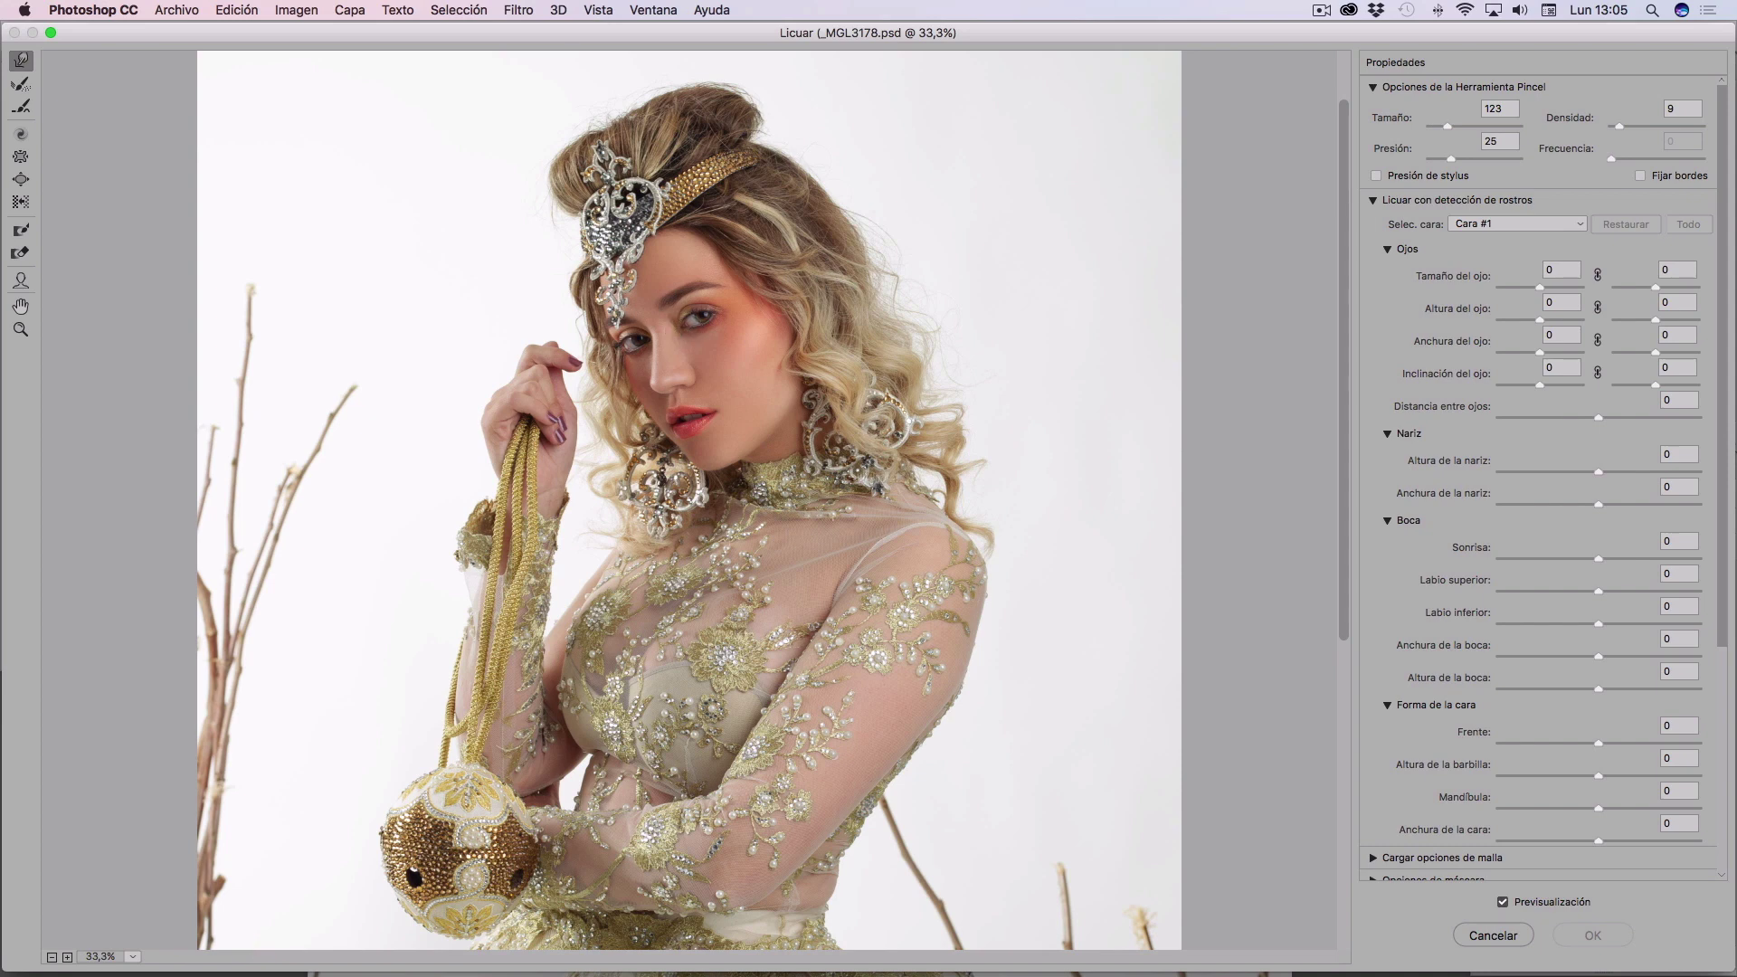
pyautogui.scroll(-1, 795, 584)
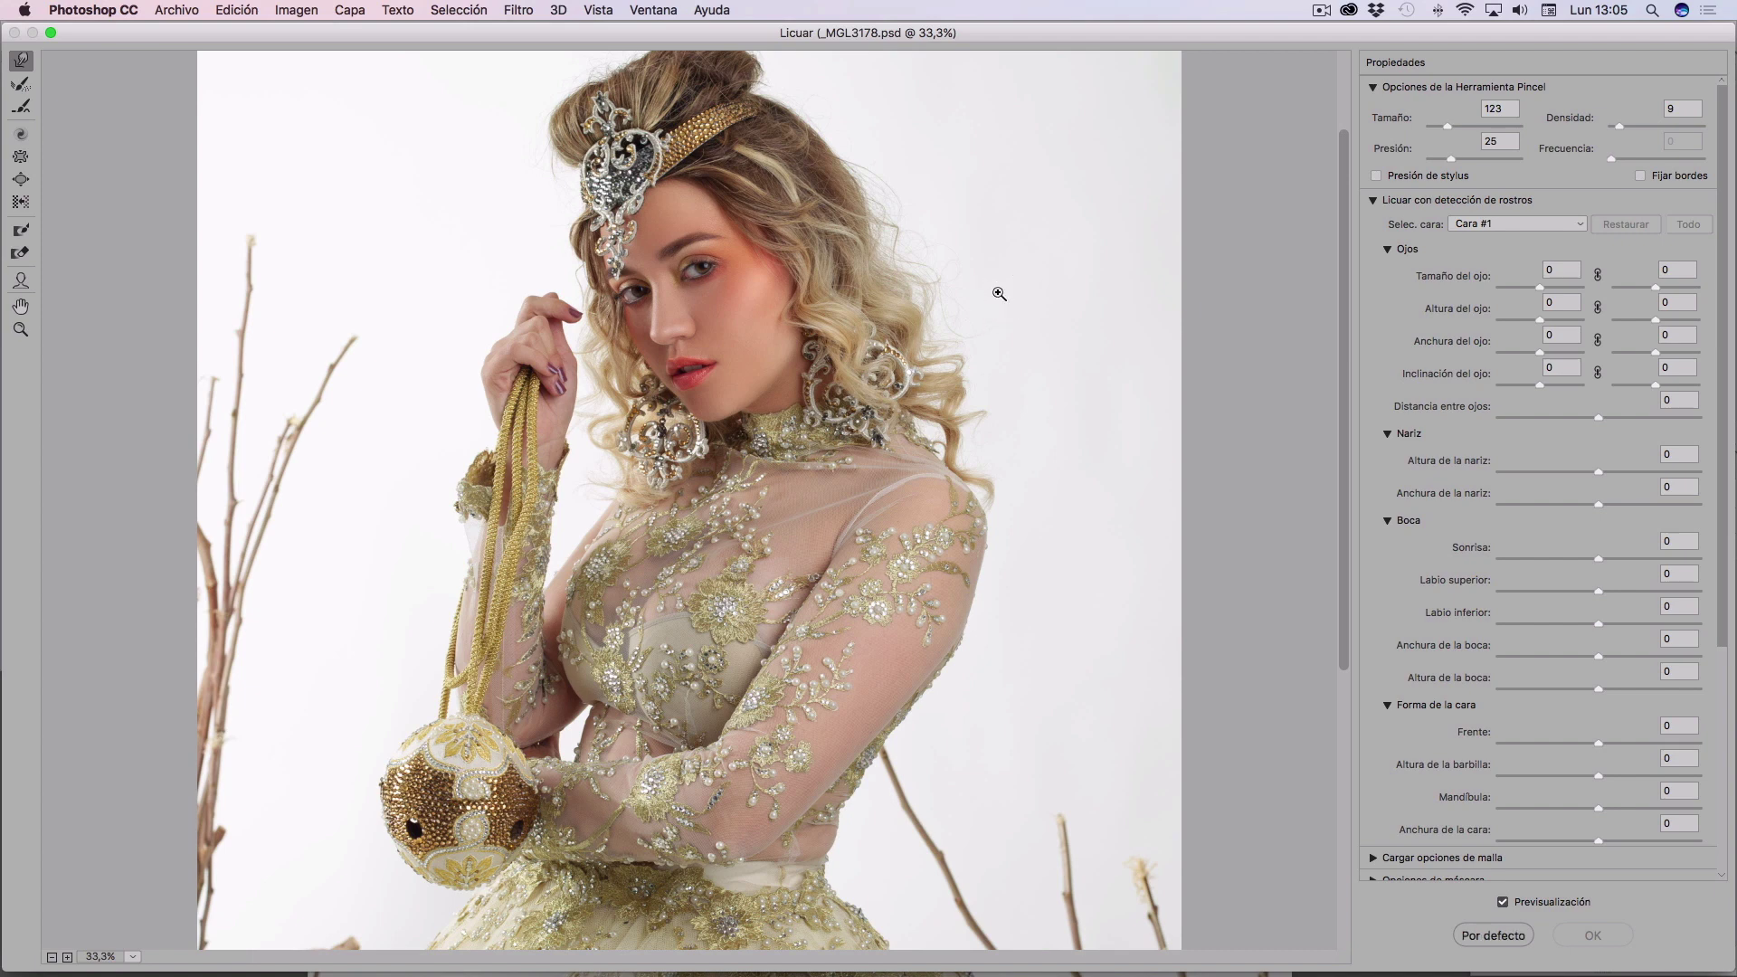
pyautogui.hotkey('ctrl', '-')
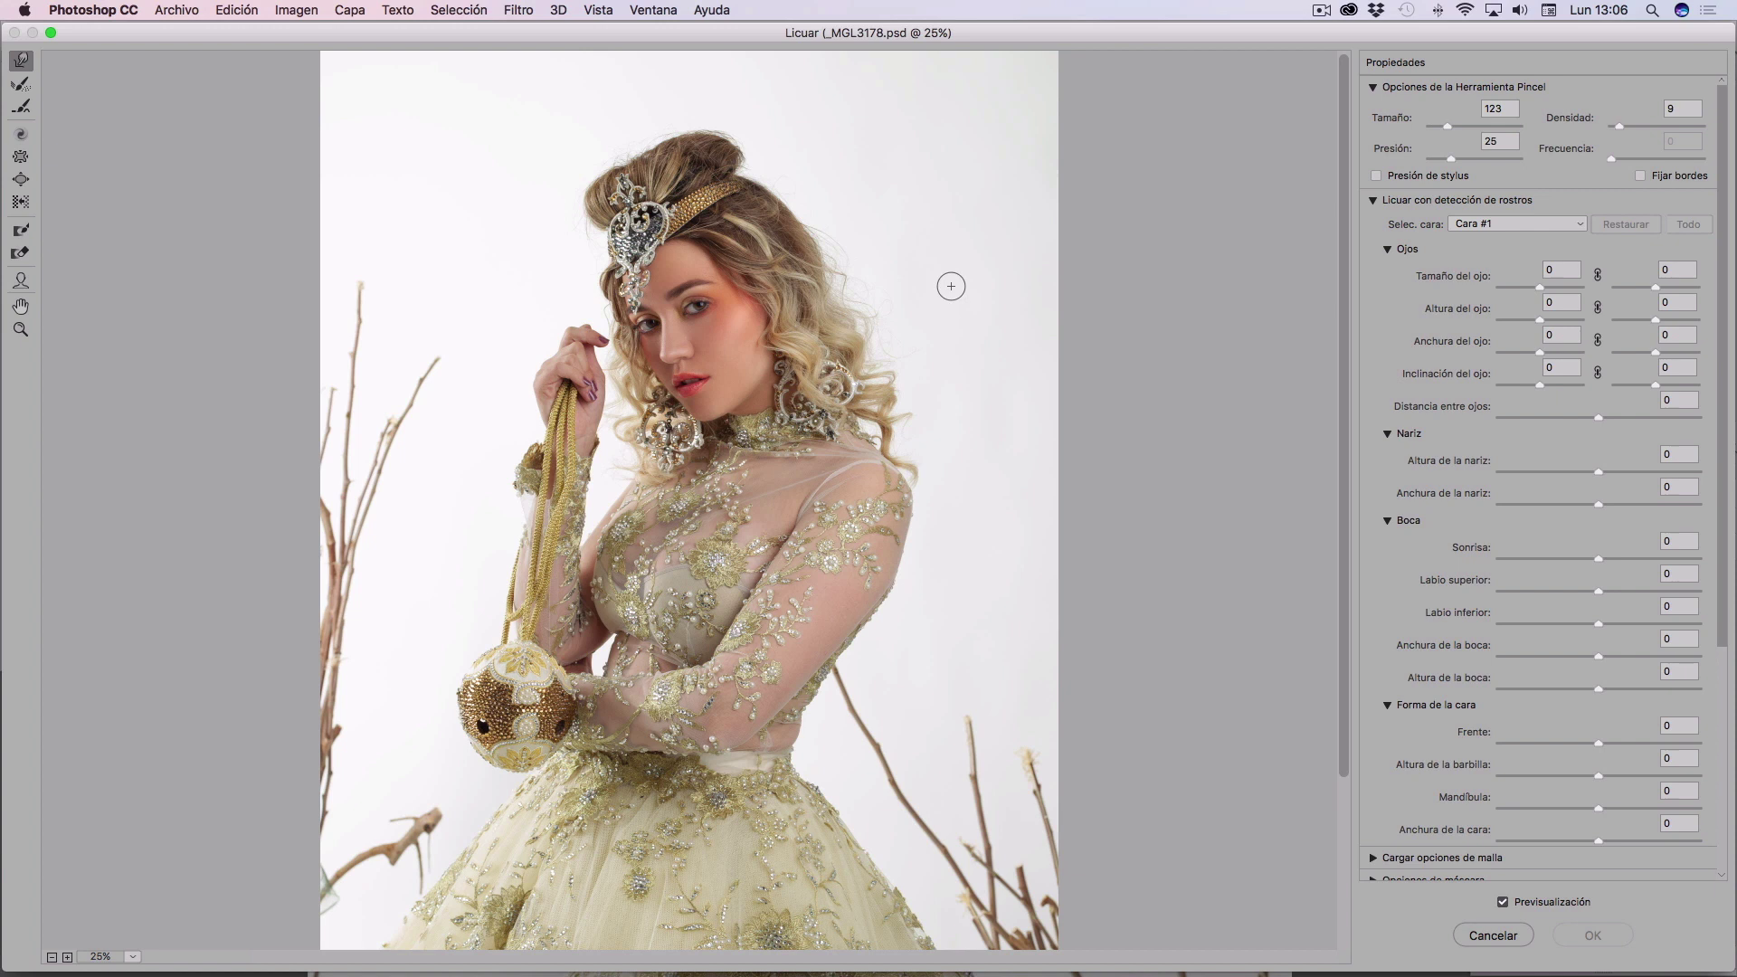
# Scroll the Liquify preview down toward the model's waist and right arm
pyautogui.press('alt')
pyautogui.scroll(-2, 933, 402)
pyautogui.scroll(-2, 958, 398)
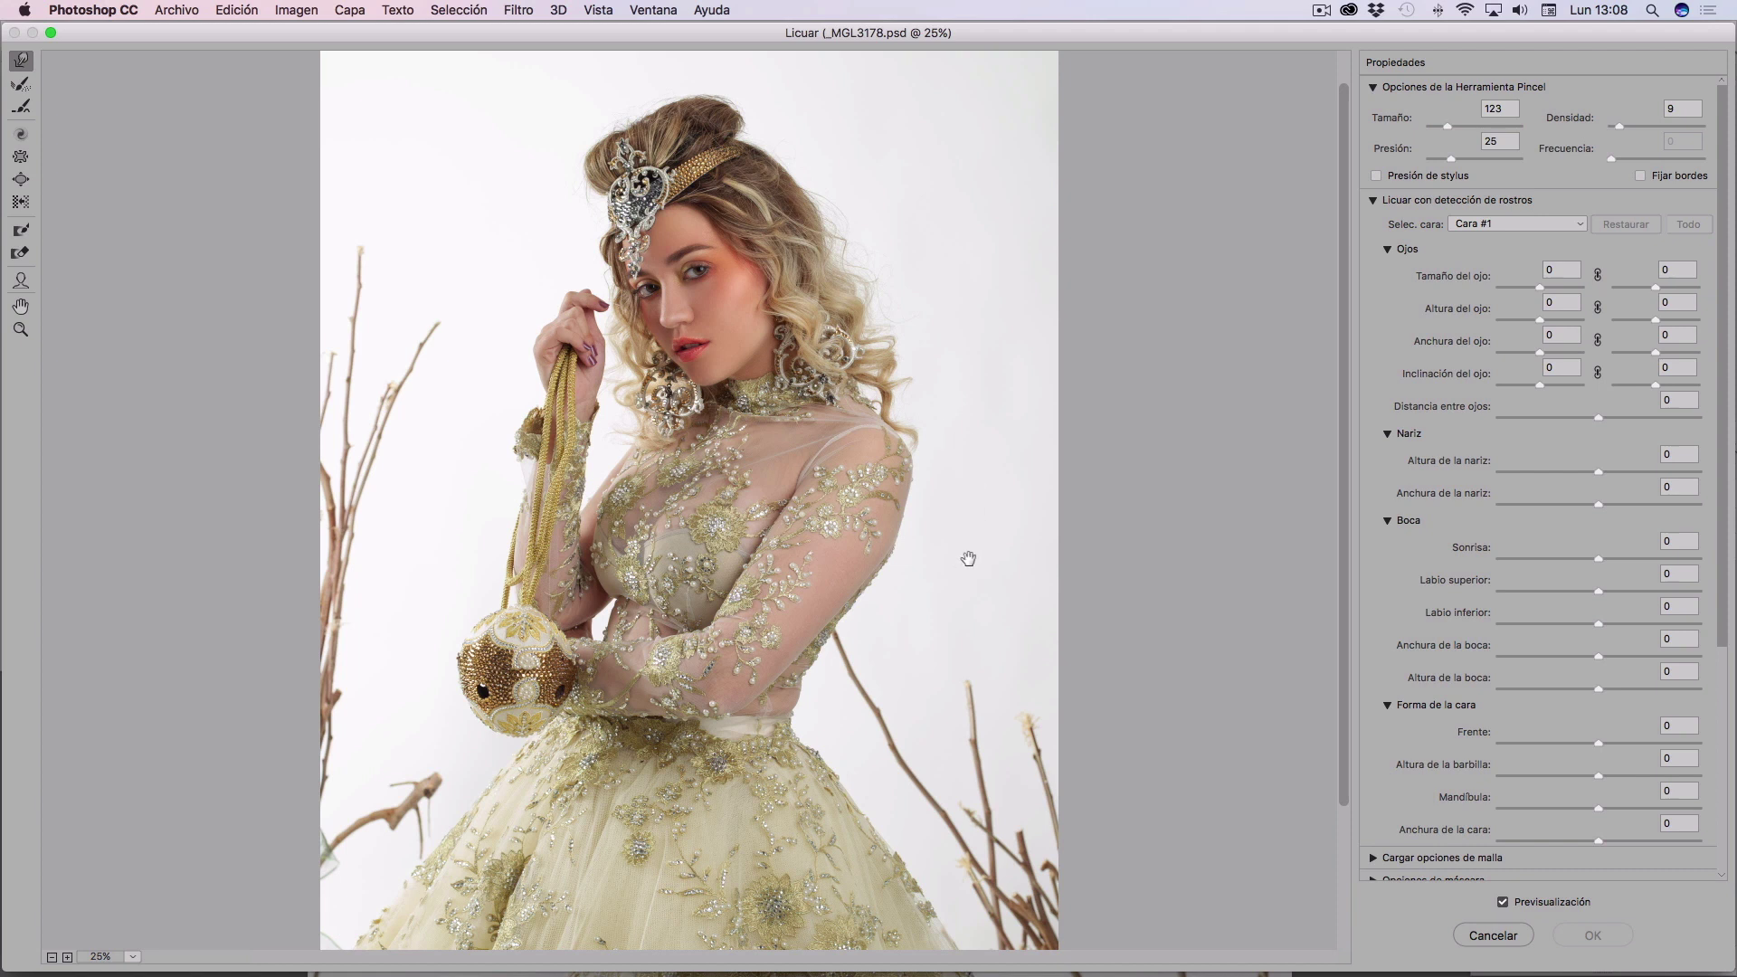
pyautogui.scroll(-2, 977, 533)
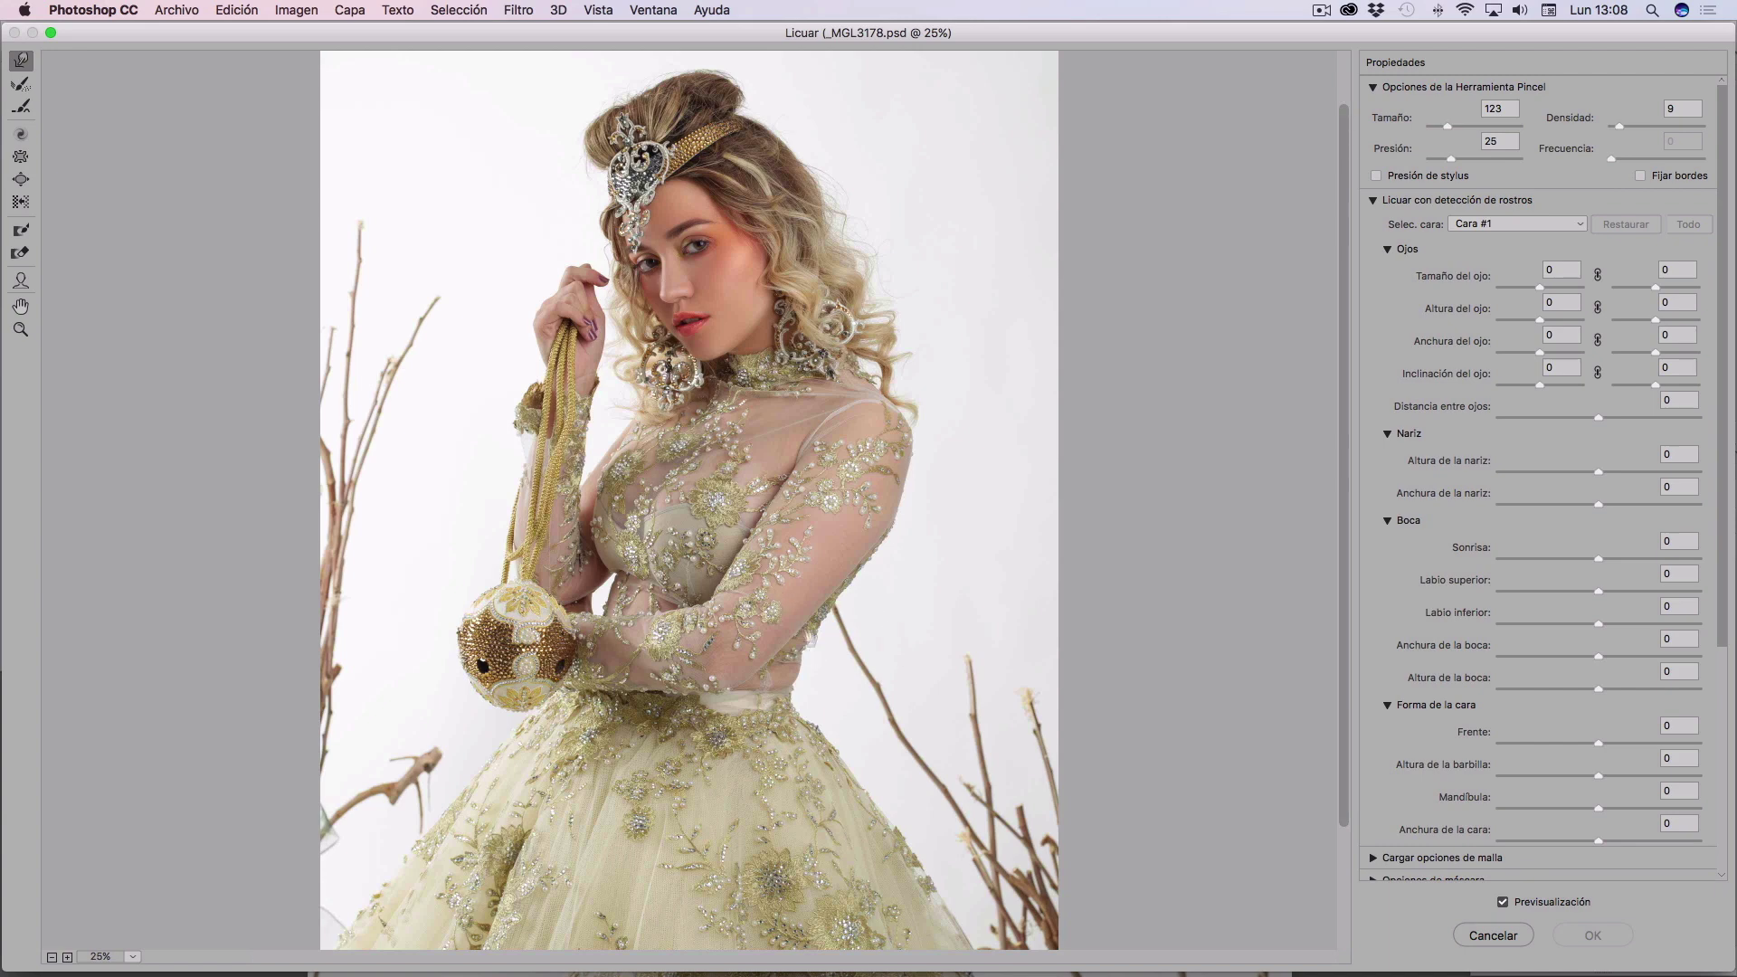
pyautogui.scroll(-3, 814, 638)
pyautogui.scroll(-4, 814, 584)
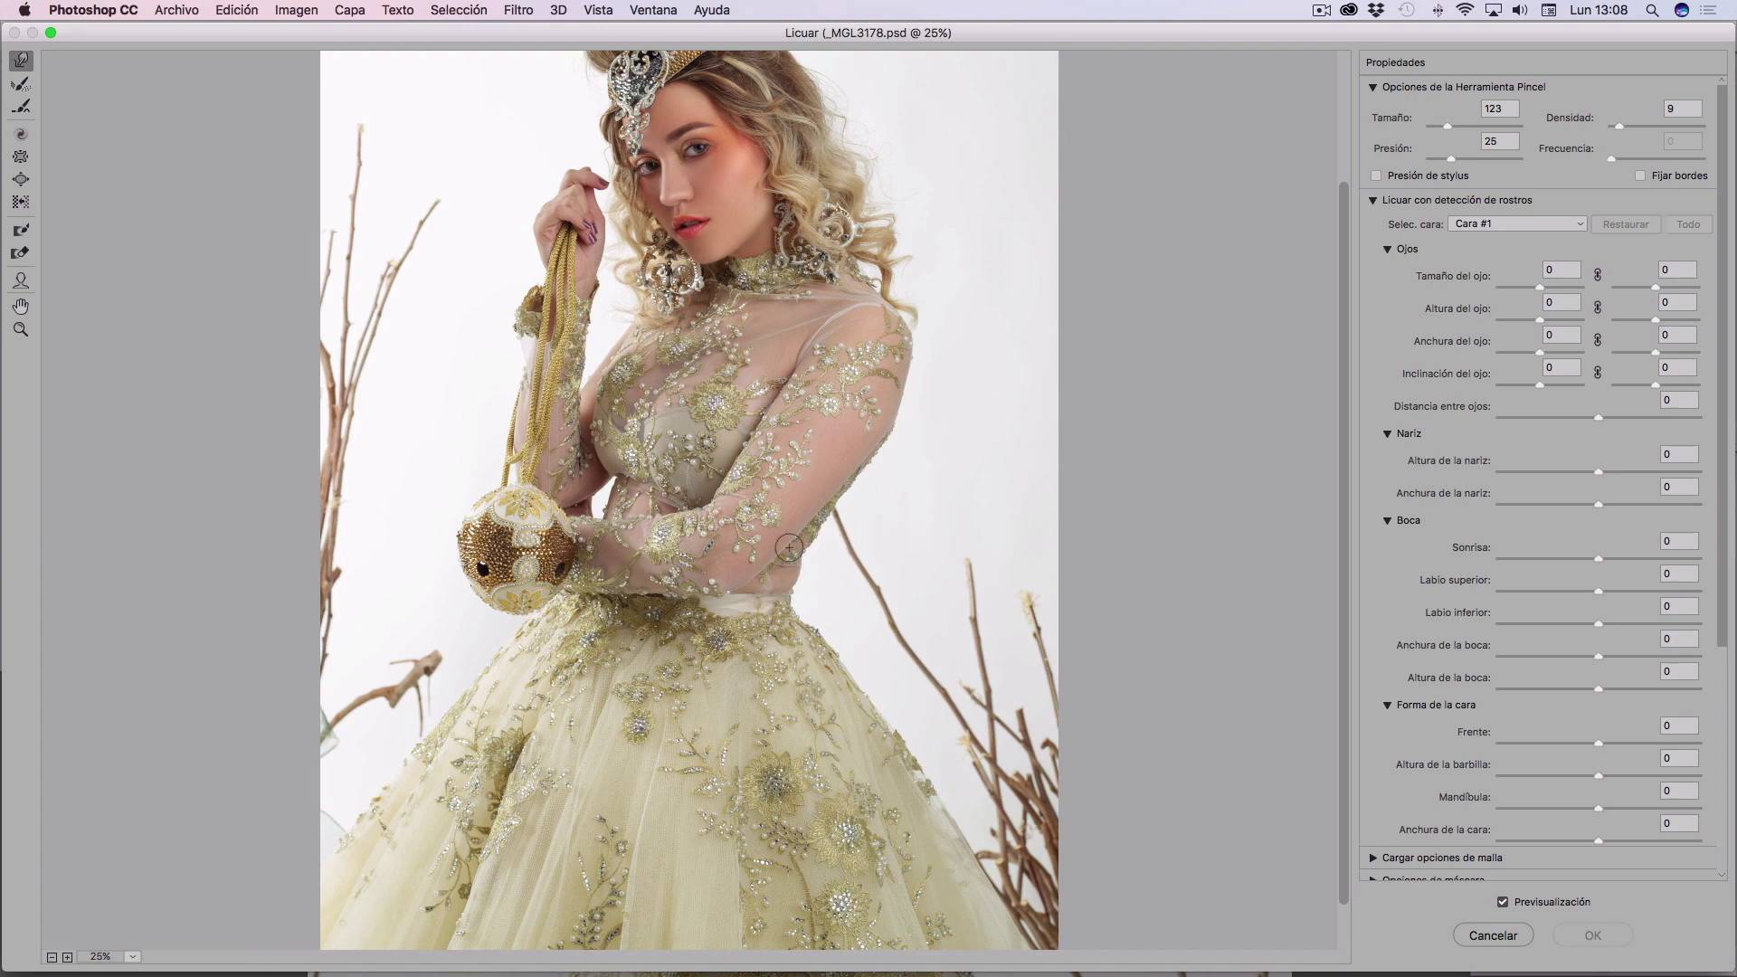
# Zoom in on the torso and arm, raising brush pressure to 26 and size to 283
pyautogui.press('super+plus')
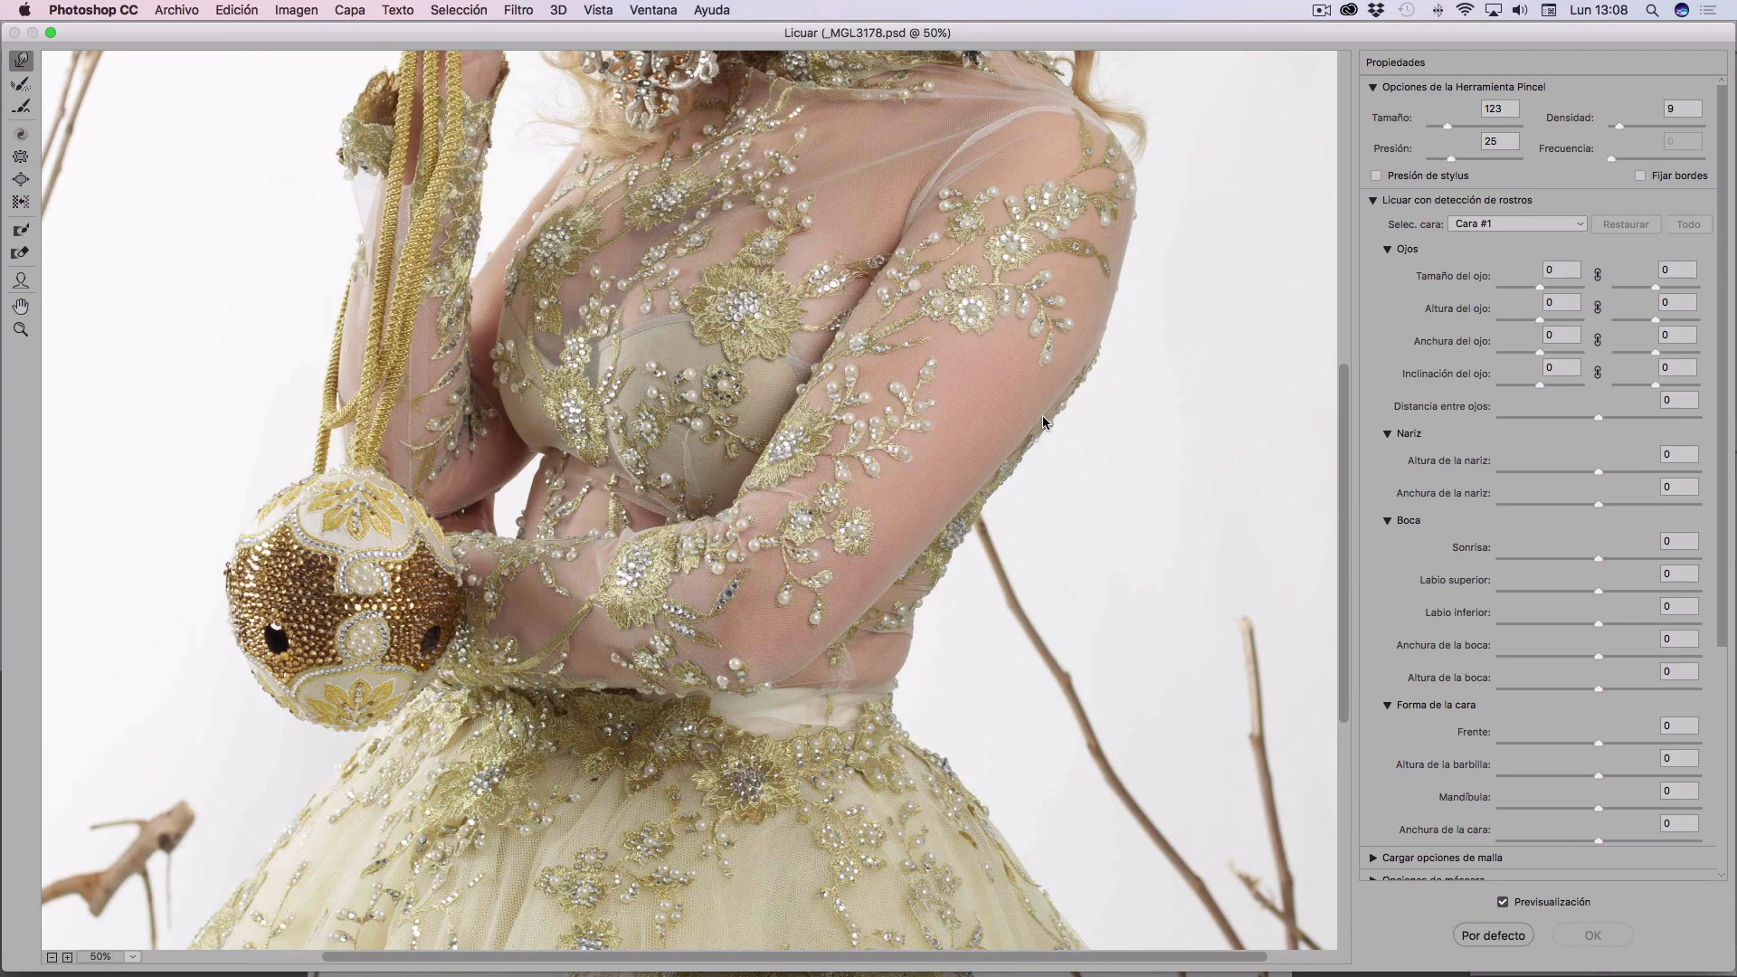
pyautogui.moveTo(877, 612); pyautogui.dragTo(918, 450)
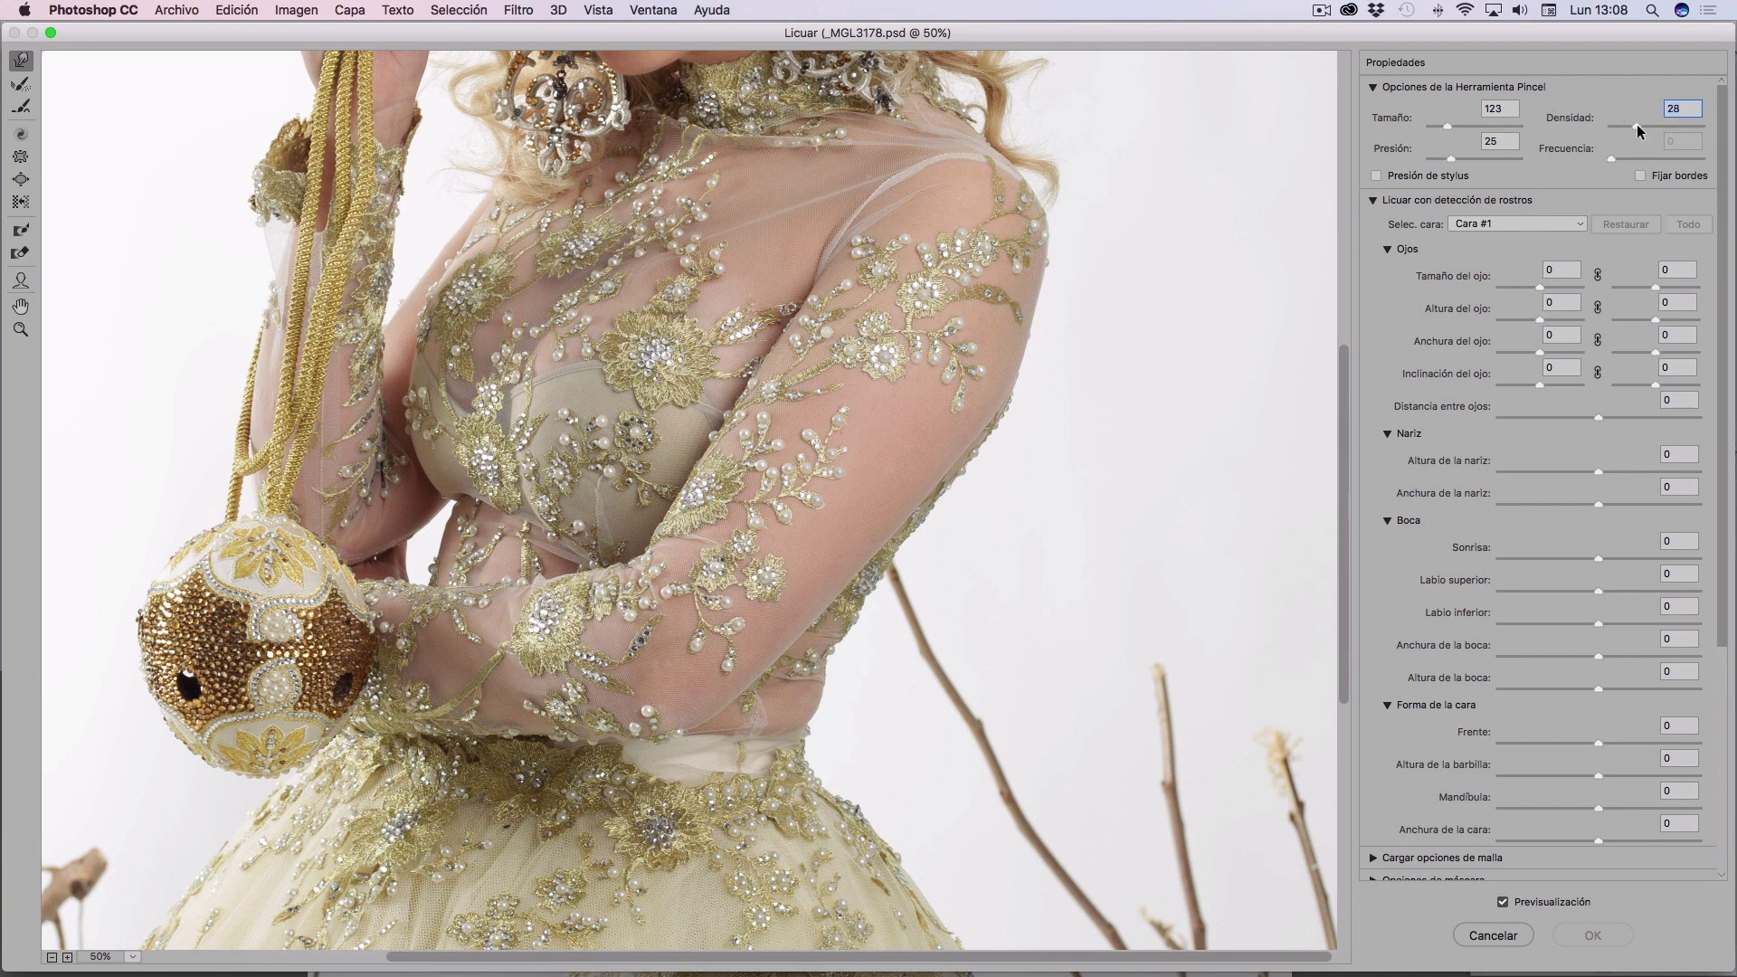
pyautogui.moveTo(1450, 161); pyautogui.dragTo(1456, 163)
pyautogui.moveTo(1384, 130); pyautogui.dragTo(1407, 123)
pyautogui.moveTo(1384, 124); pyautogui.dragTo(1416, 127)
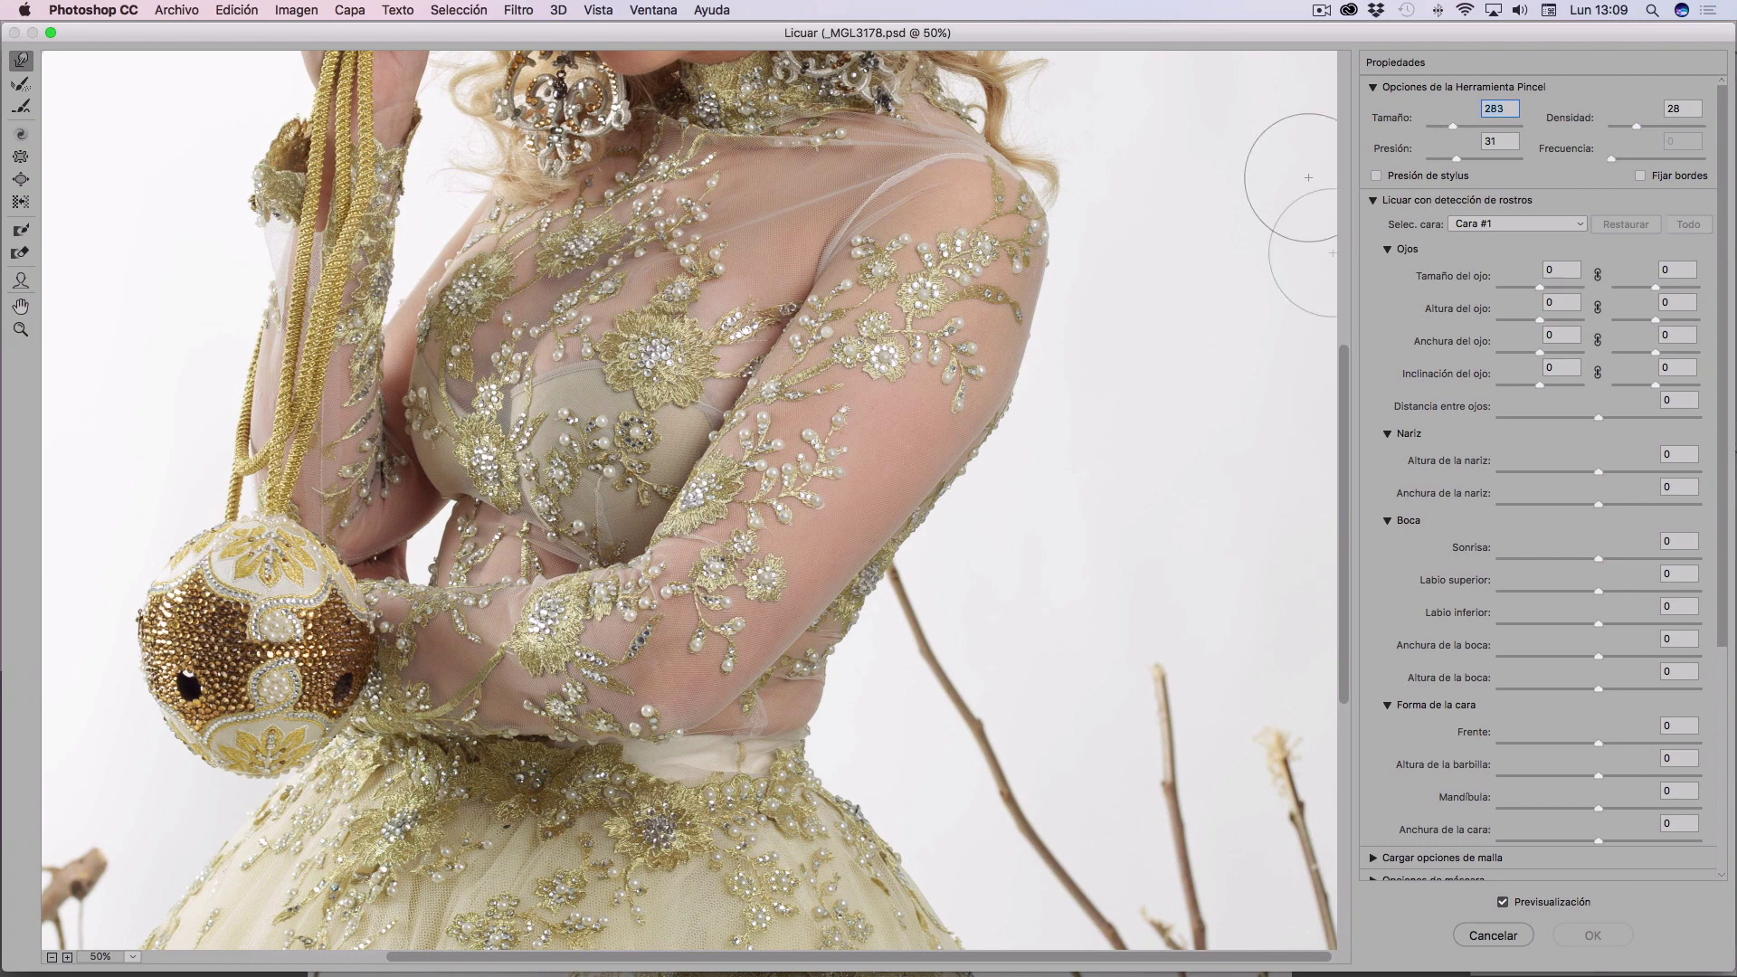
pyautogui.scroll(5, 1030, 405)
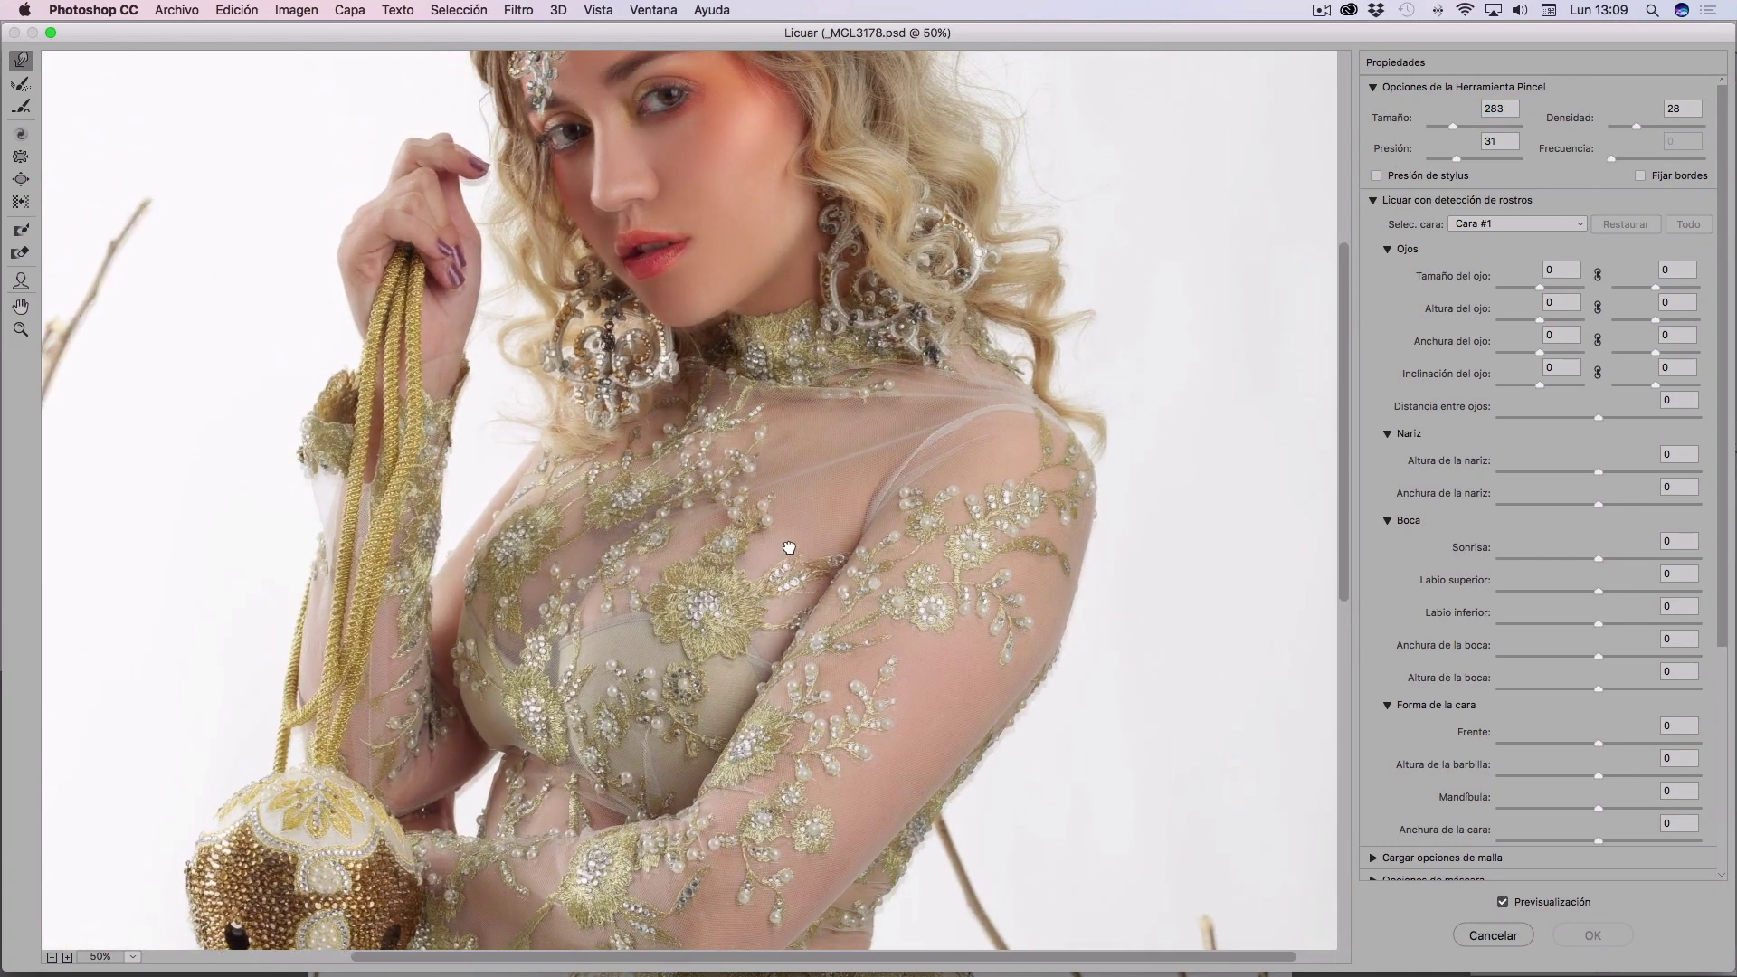
pyautogui.scroll(2, 905, 507)
pyautogui.scroll(1, 800, 623)
pyautogui.scroll(2, 800, 623)
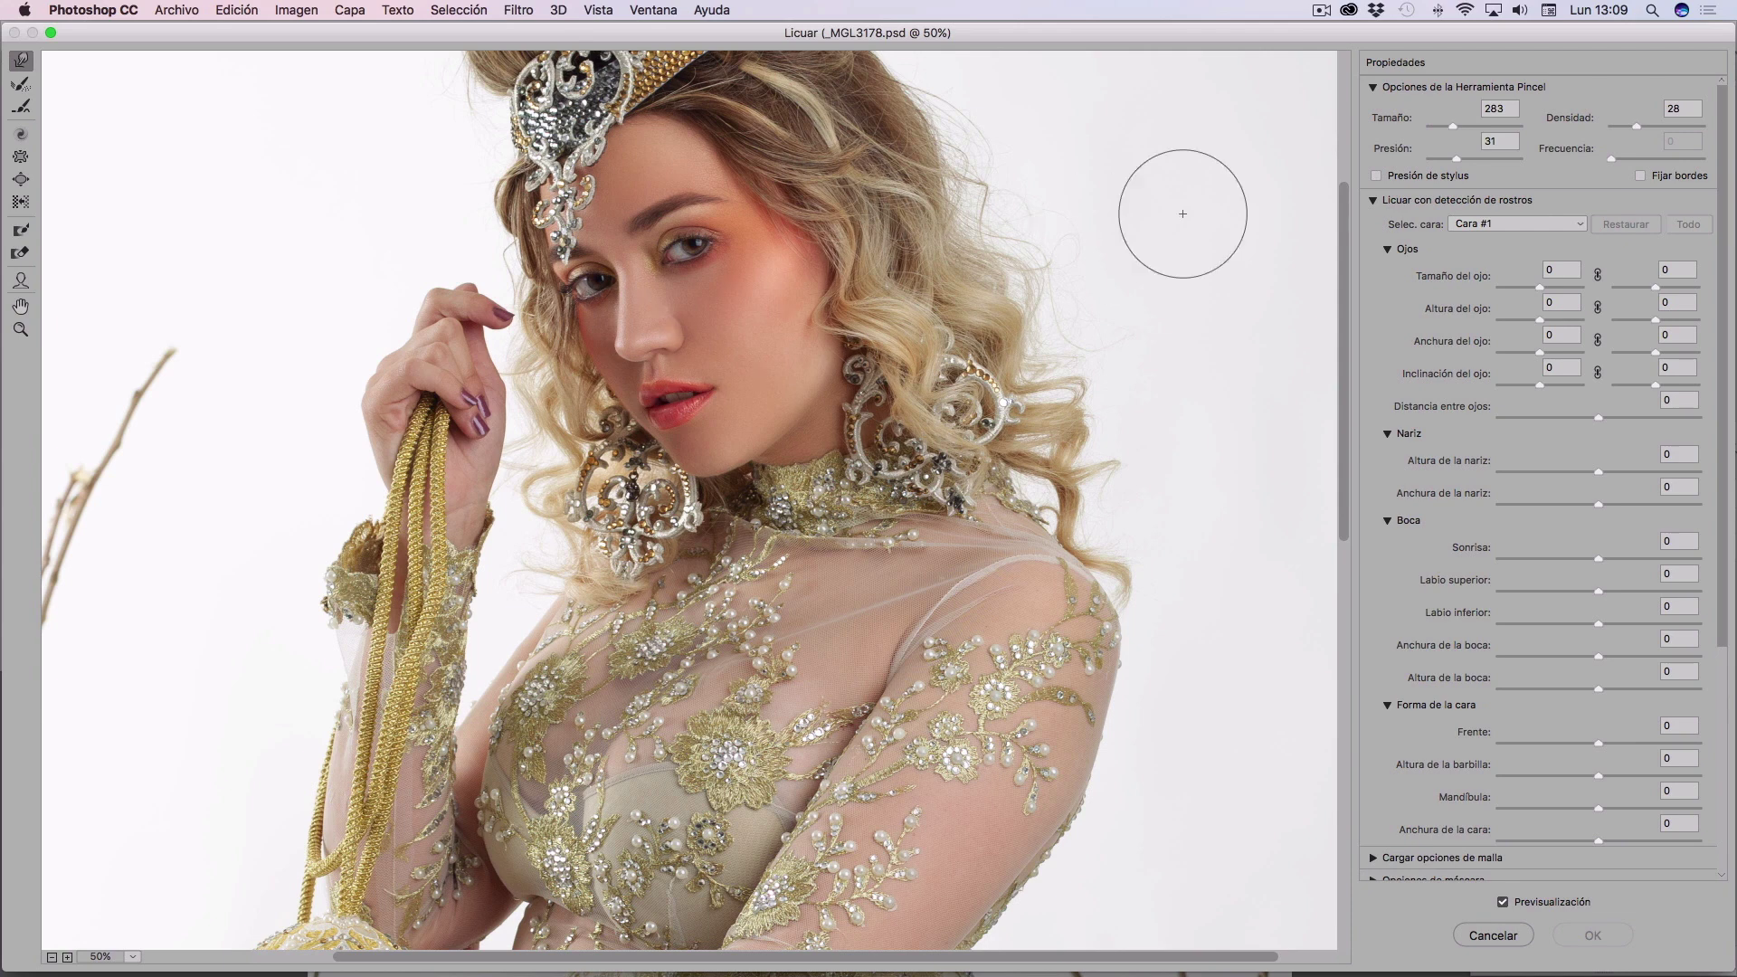
# Settle the brush size at 283 with arm and waist in view, and set pressure to 100
pyautogui.moveTo(1400, 123); pyautogui.dragTo(1349, 126)
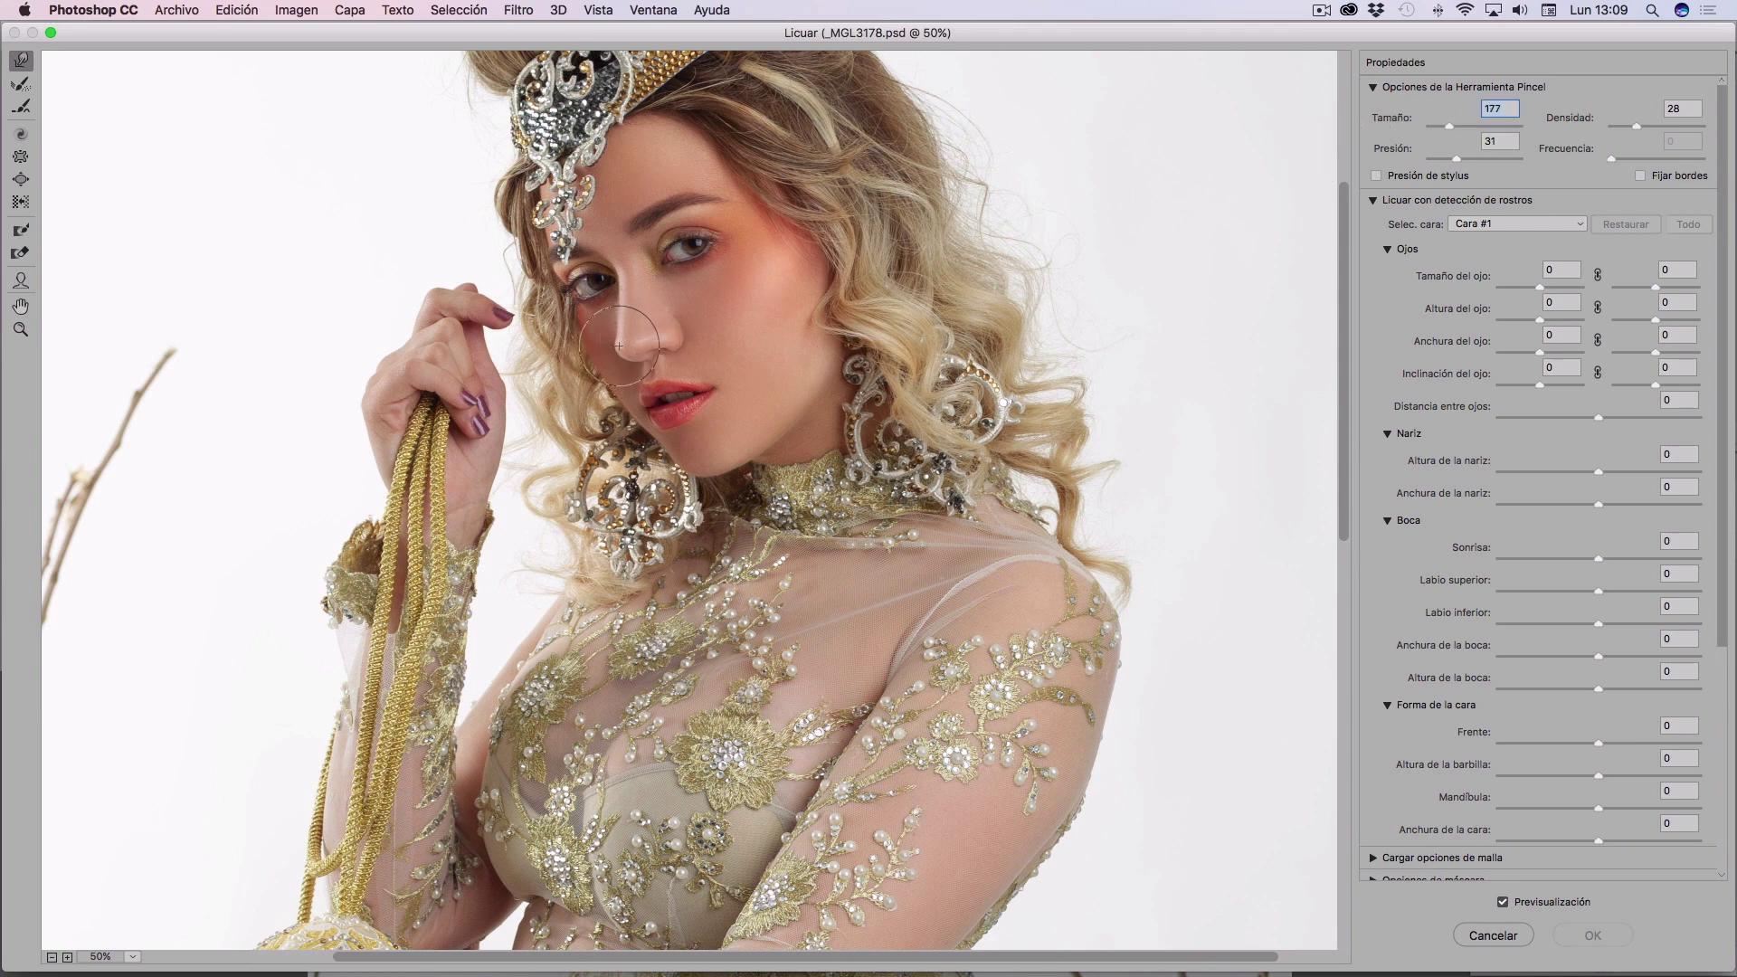
pyautogui.moveTo(613, 350); pyautogui.dragTo(551, 147)
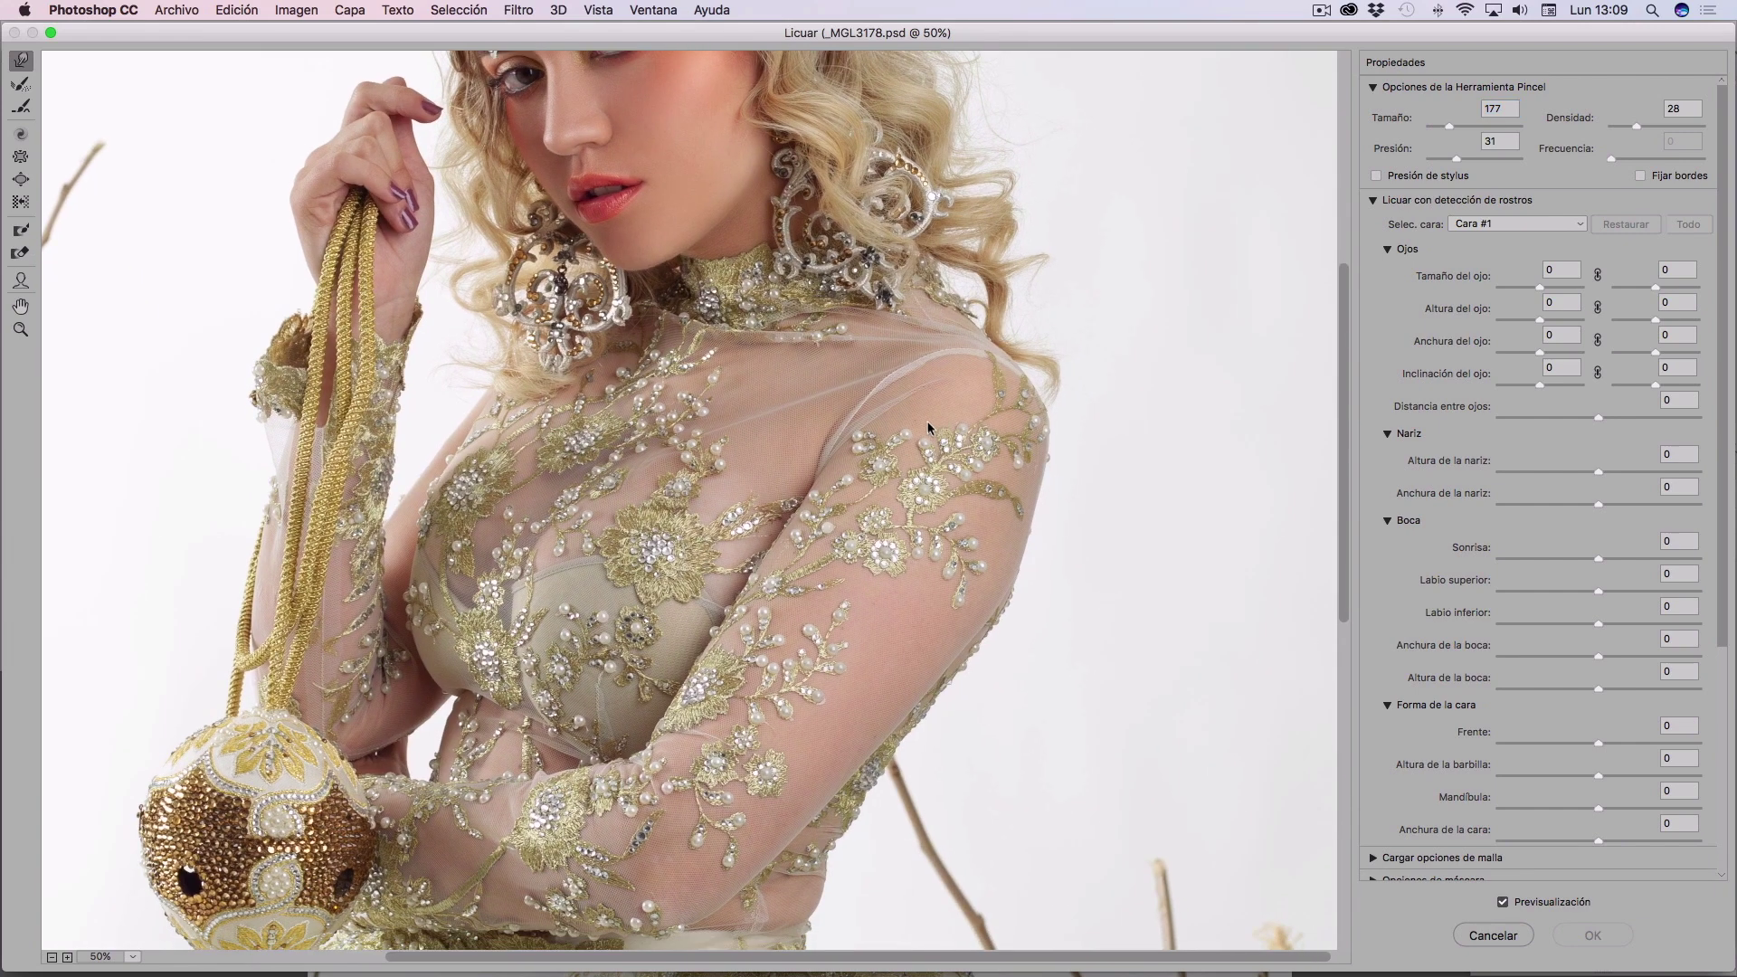
pyautogui.scroll(-3, 1100, 449)
pyautogui.scroll(-2, 950, 480)
pyautogui.scroll(-2, 950, 479)
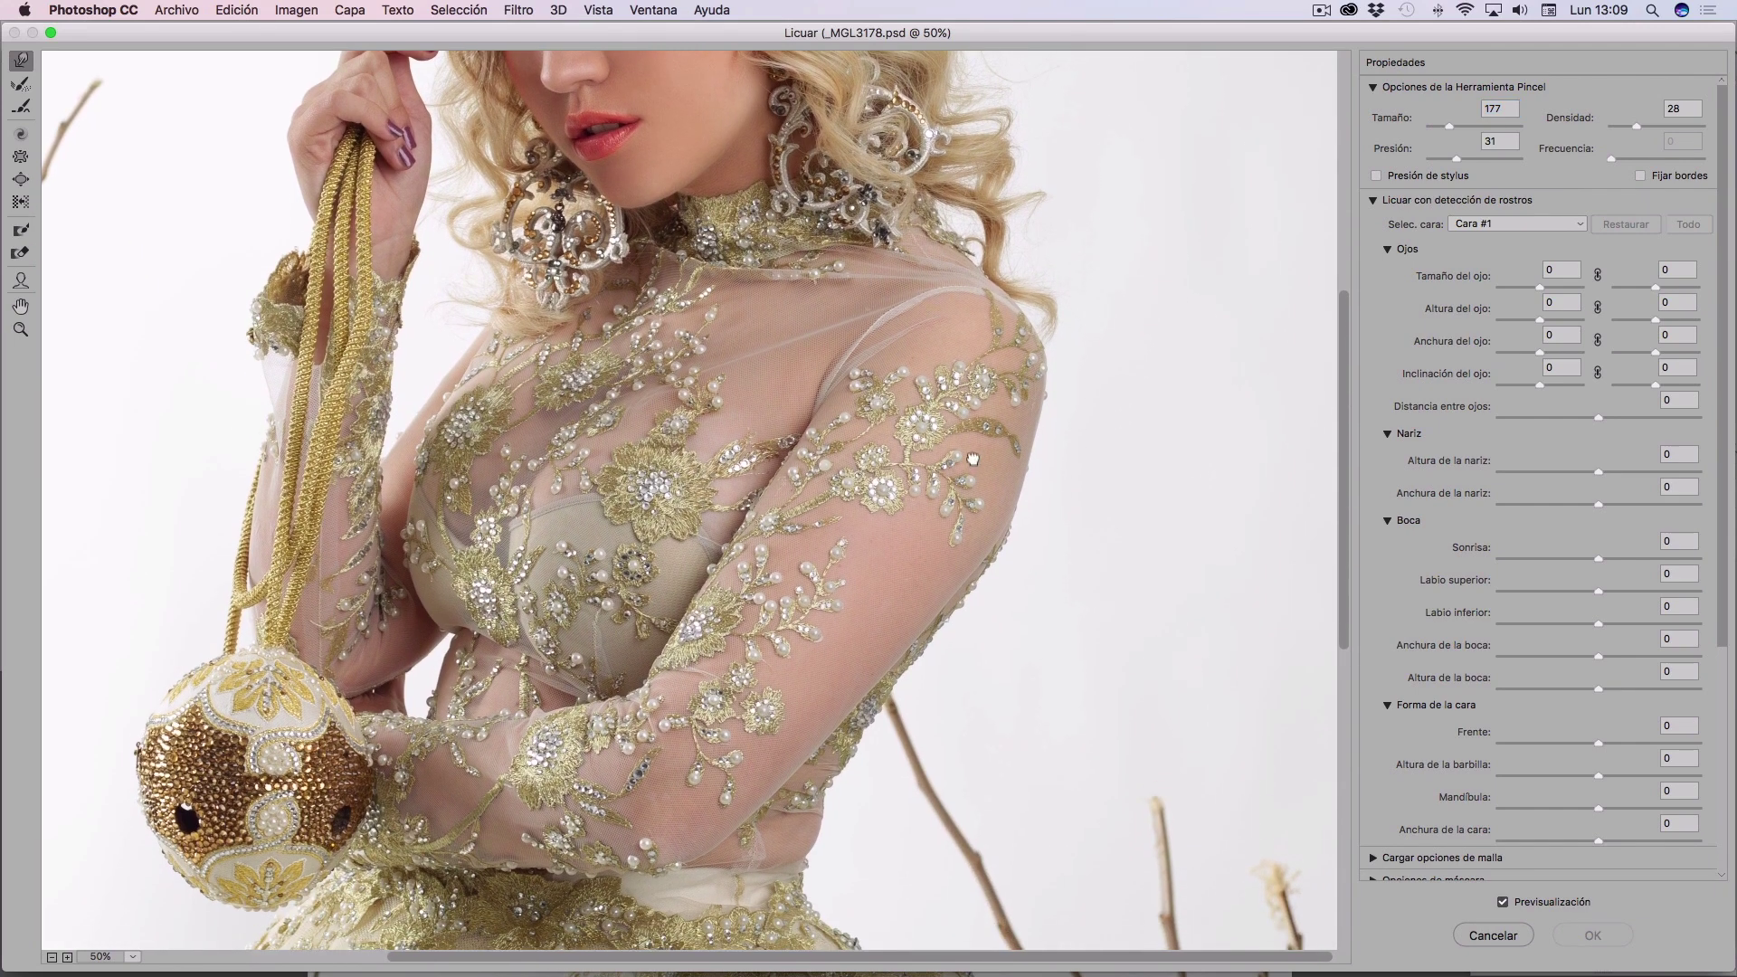
pyautogui.scroll(-1, 950, 479)
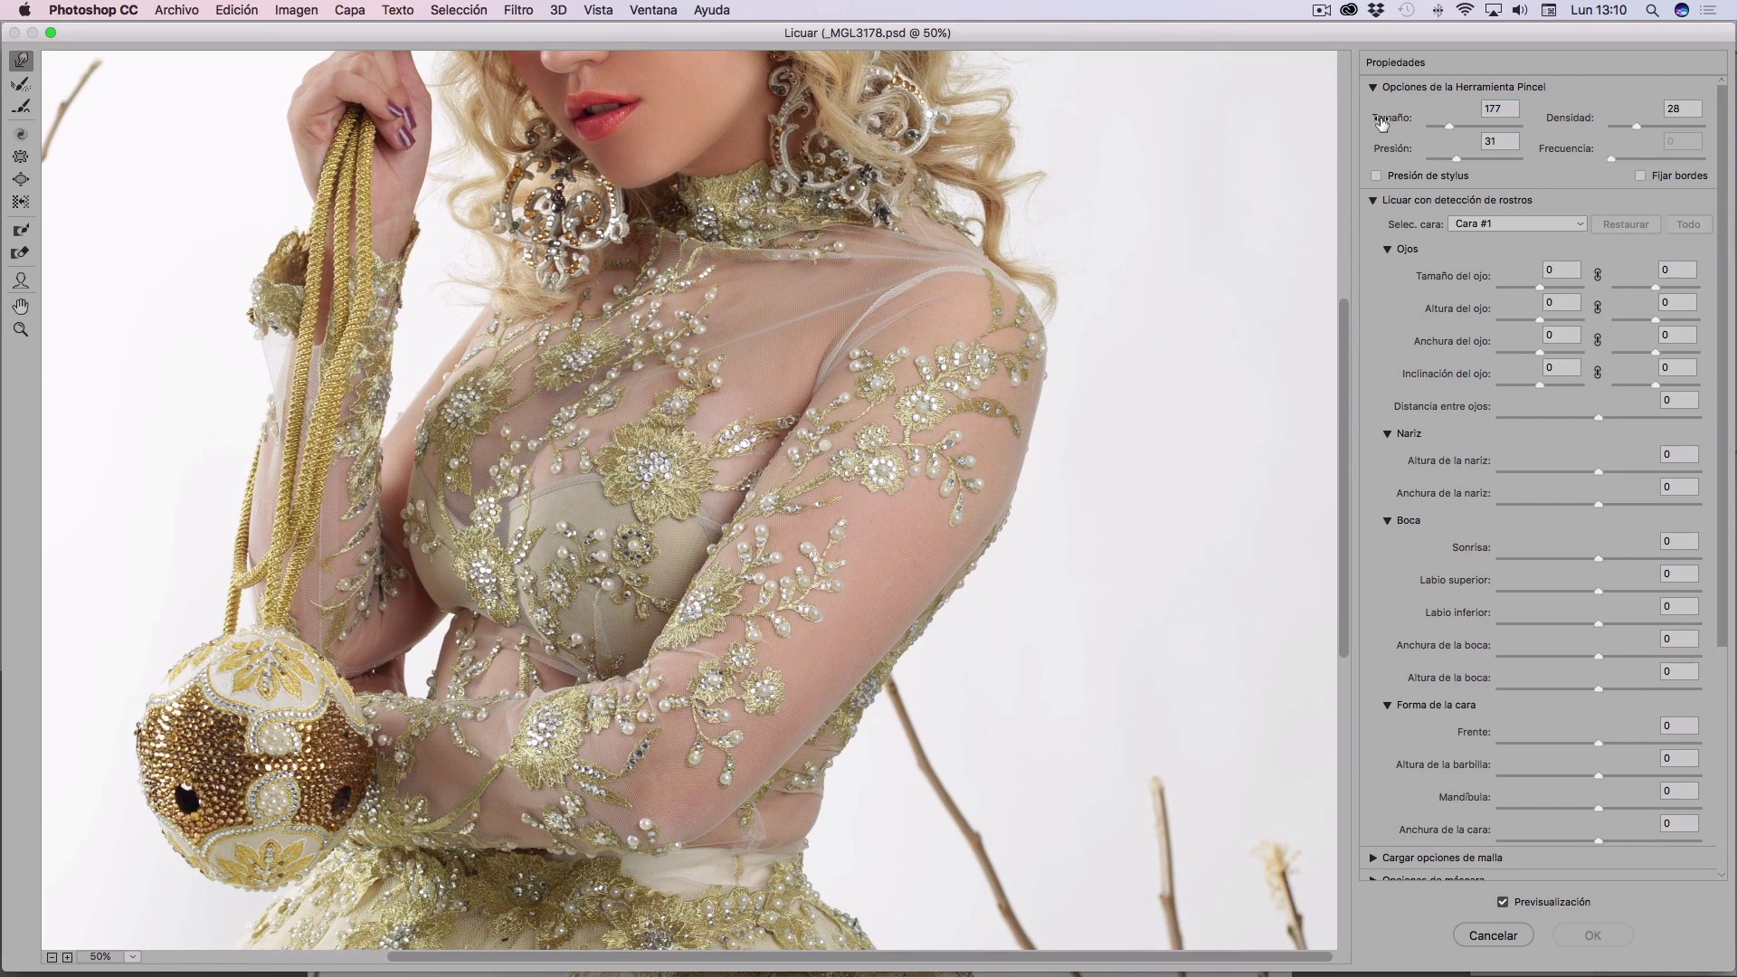
pyautogui.moveTo(1382, 123); pyautogui.dragTo(1408, 127)
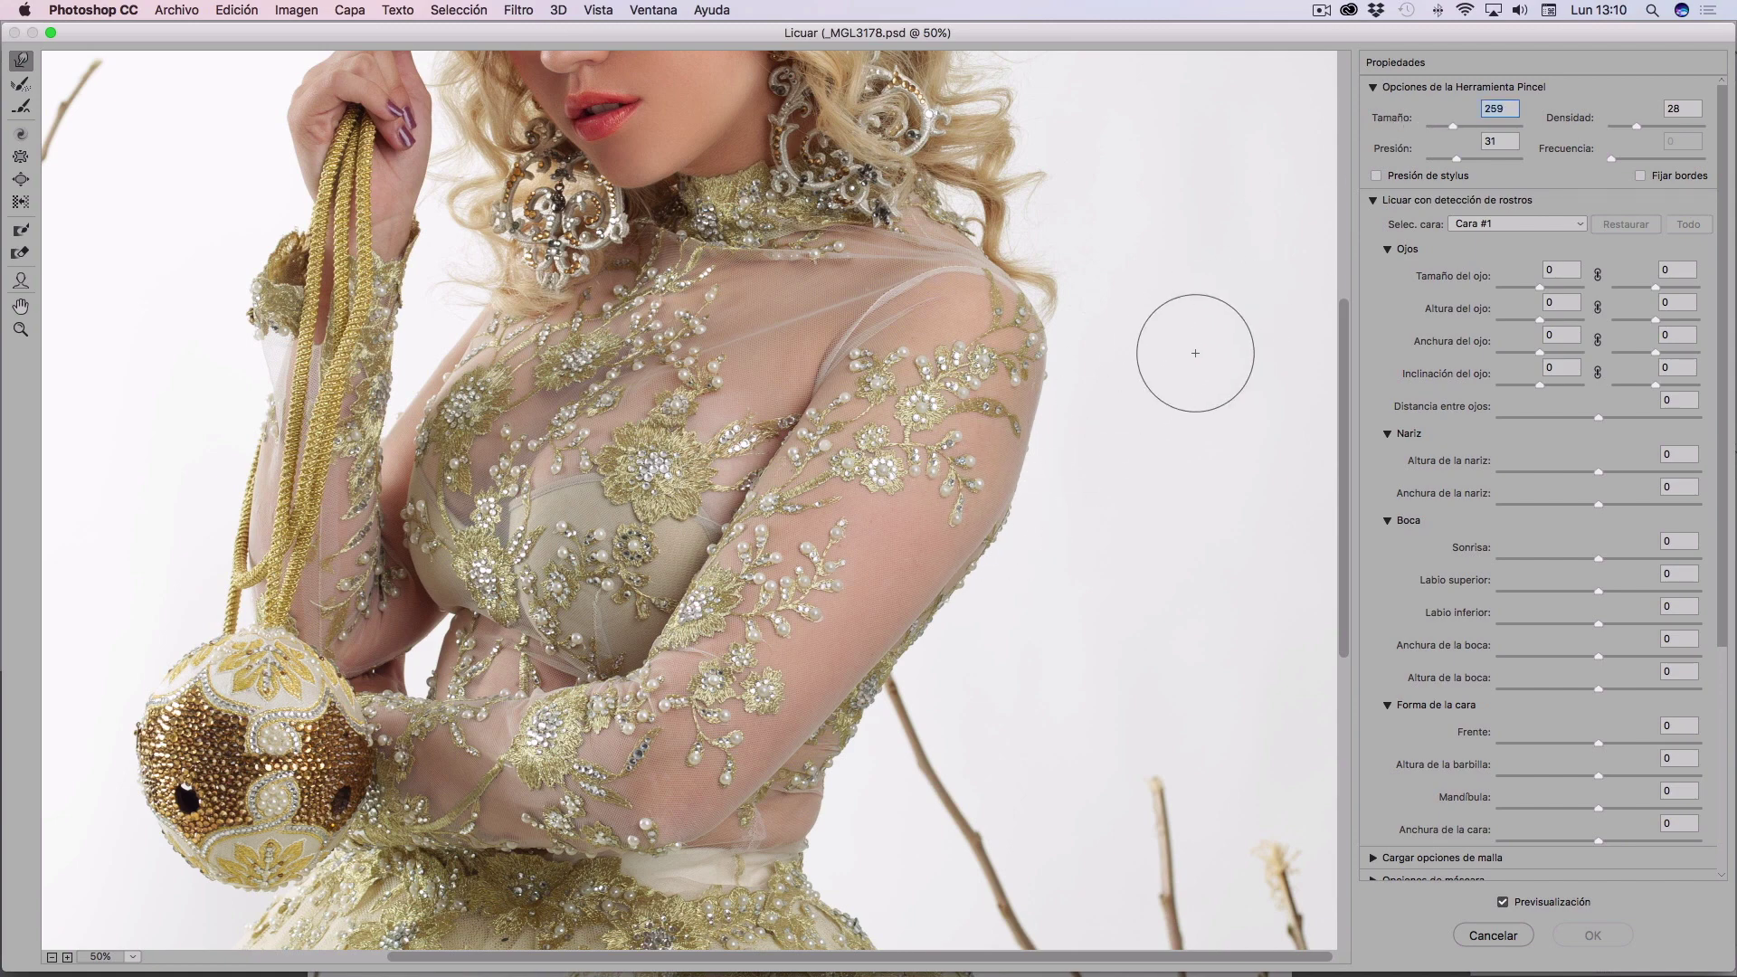
pyautogui.moveTo(1031, 509); pyautogui.dragTo(1021, 446)
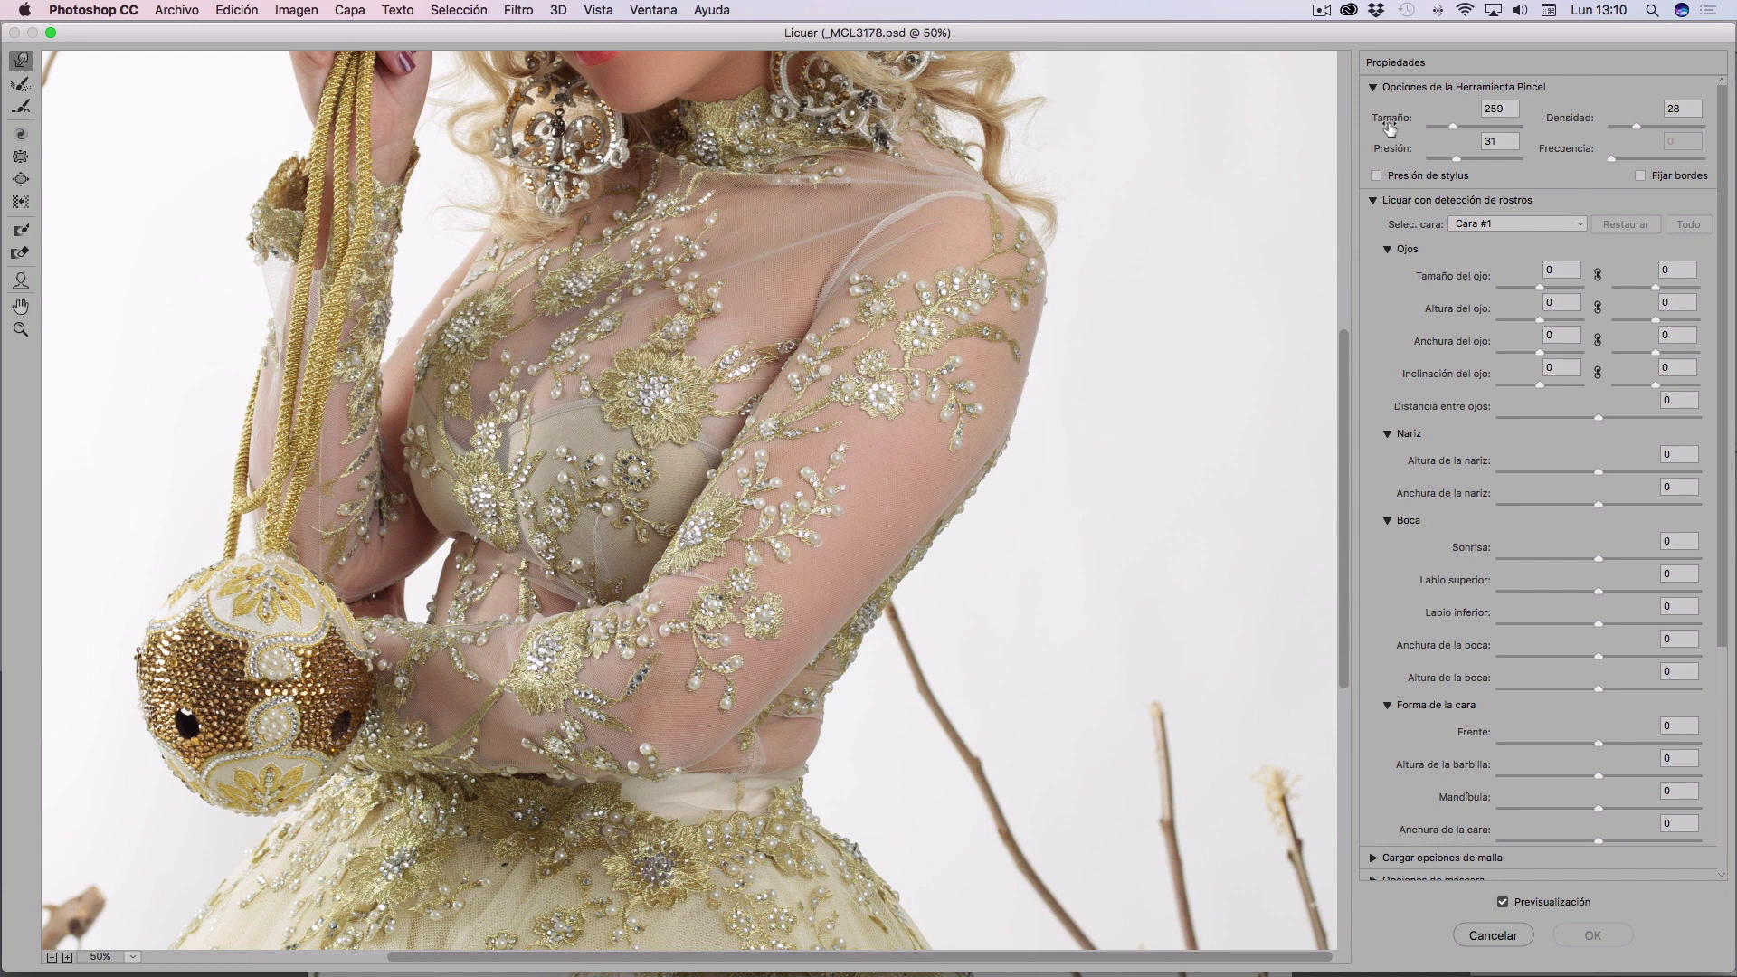
pyautogui.moveTo(1389, 124); pyautogui.dragTo(1390, 125)
pyautogui.press('Return')
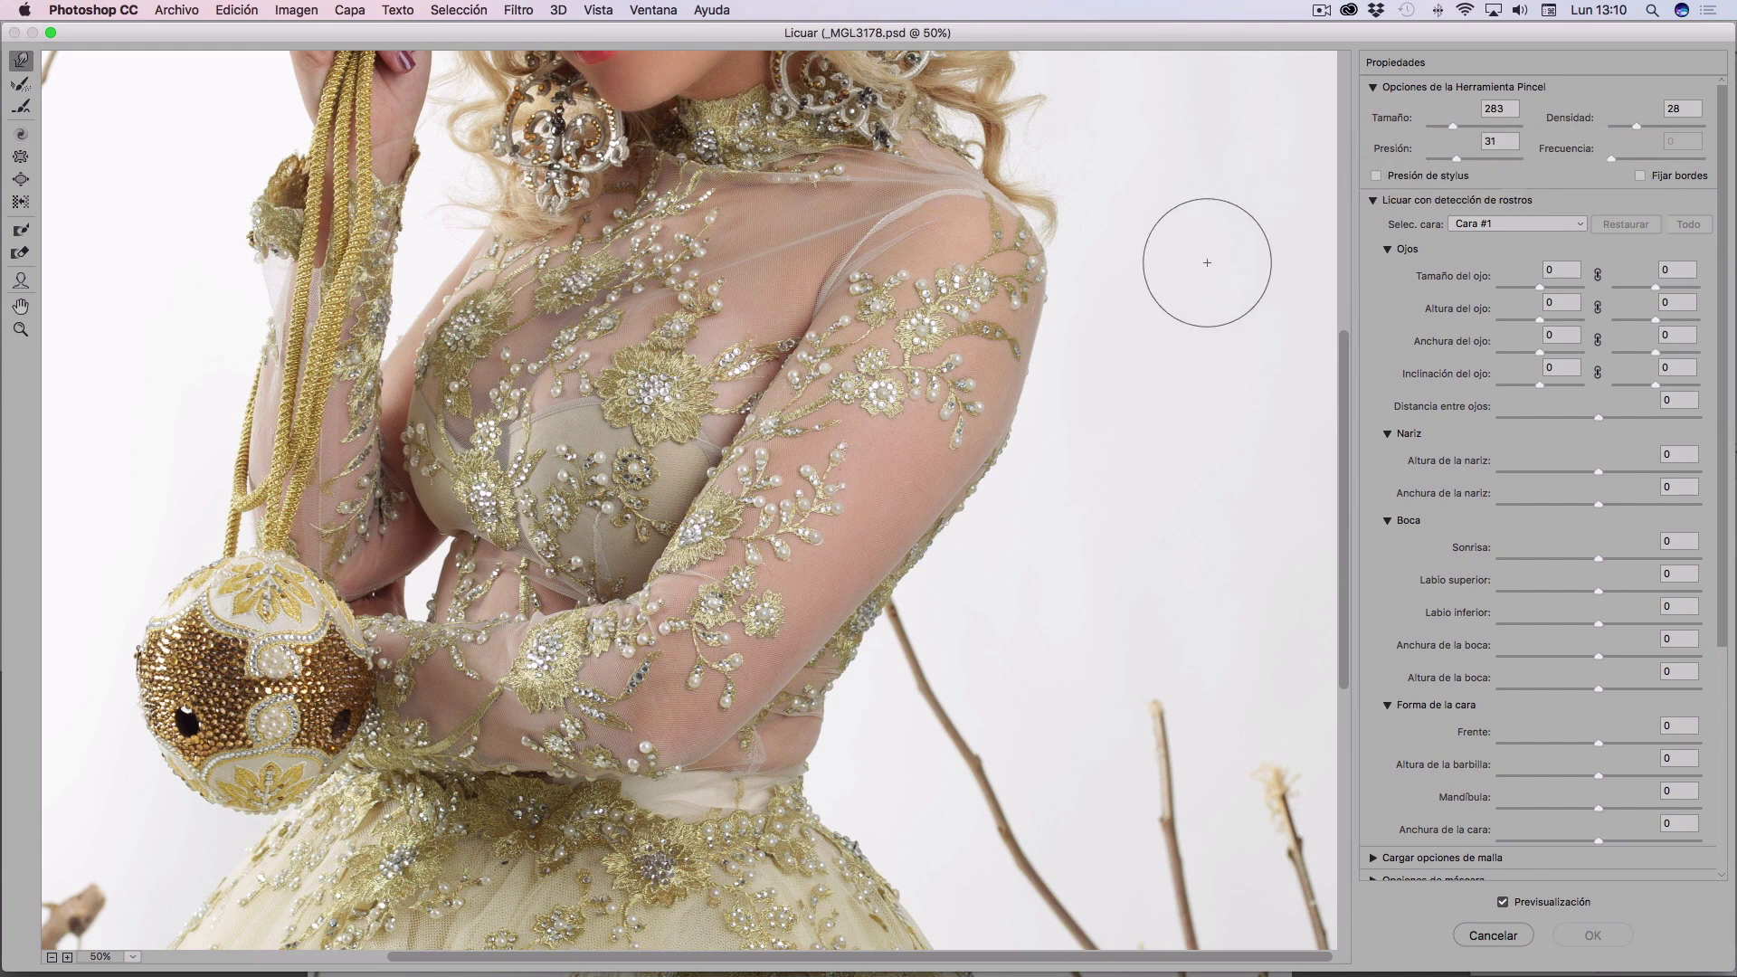
pyautogui.moveTo(1393, 149); pyautogui.dragTo(1574, 163)
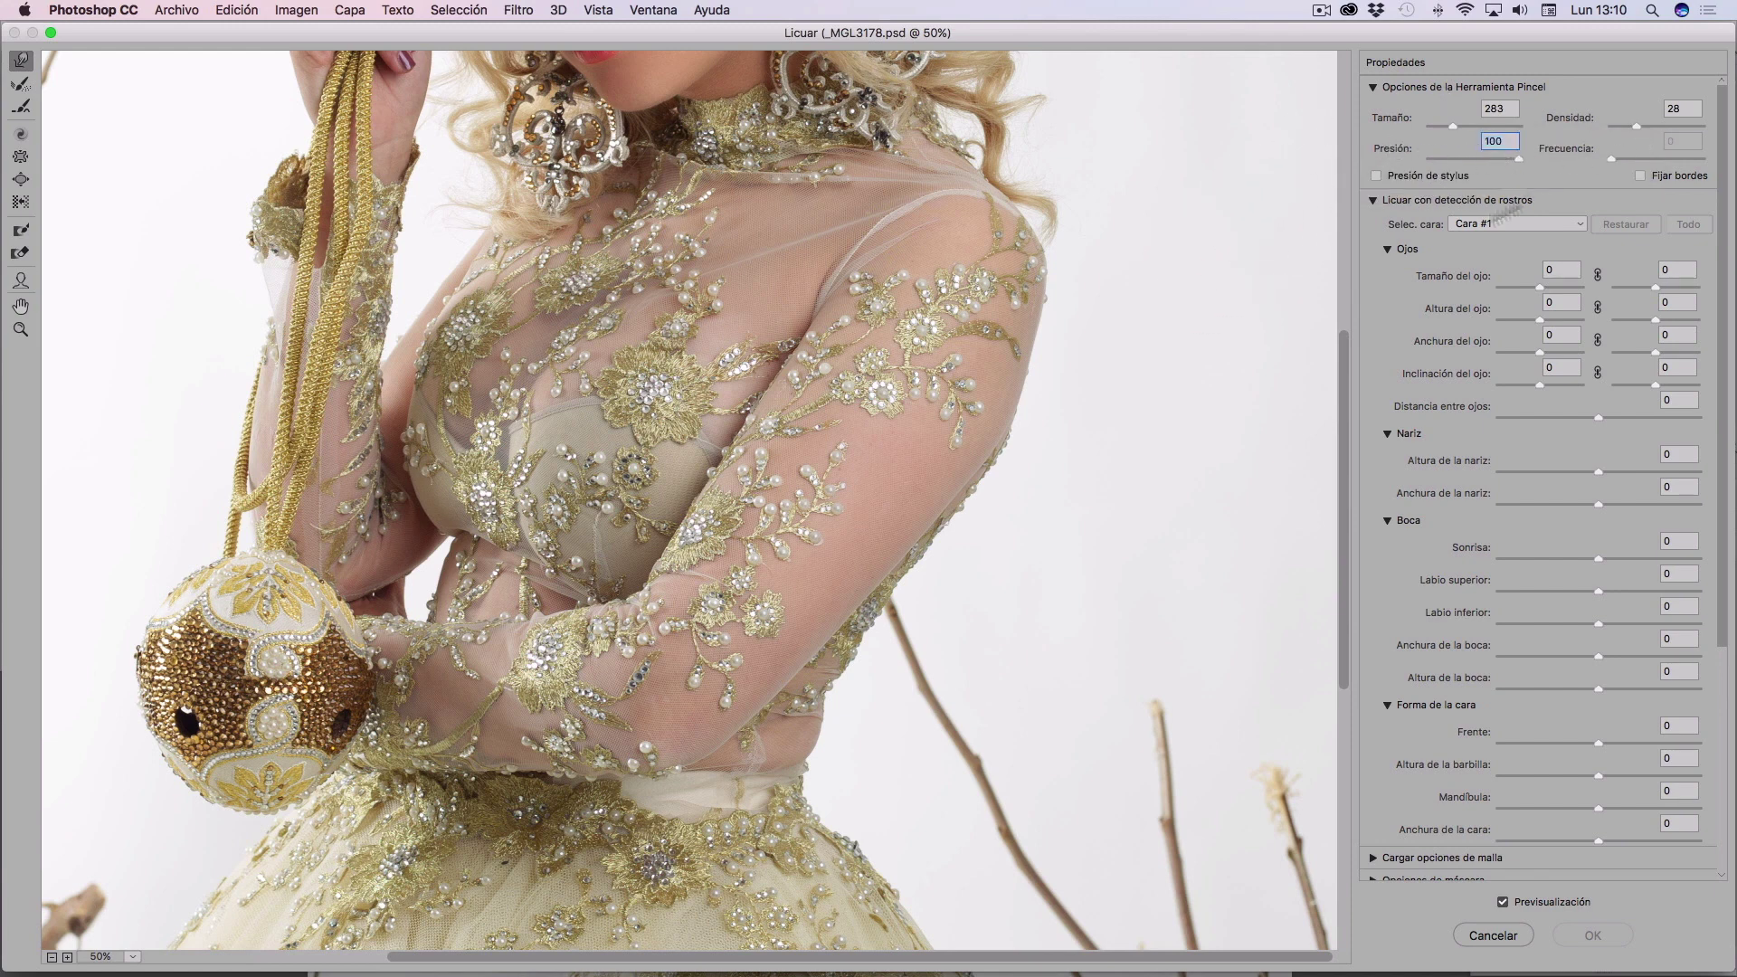
# Zoom in on the arm's outer edge, test Forward Warp pushes there, and undo them
pyautogui.press('super+plus')
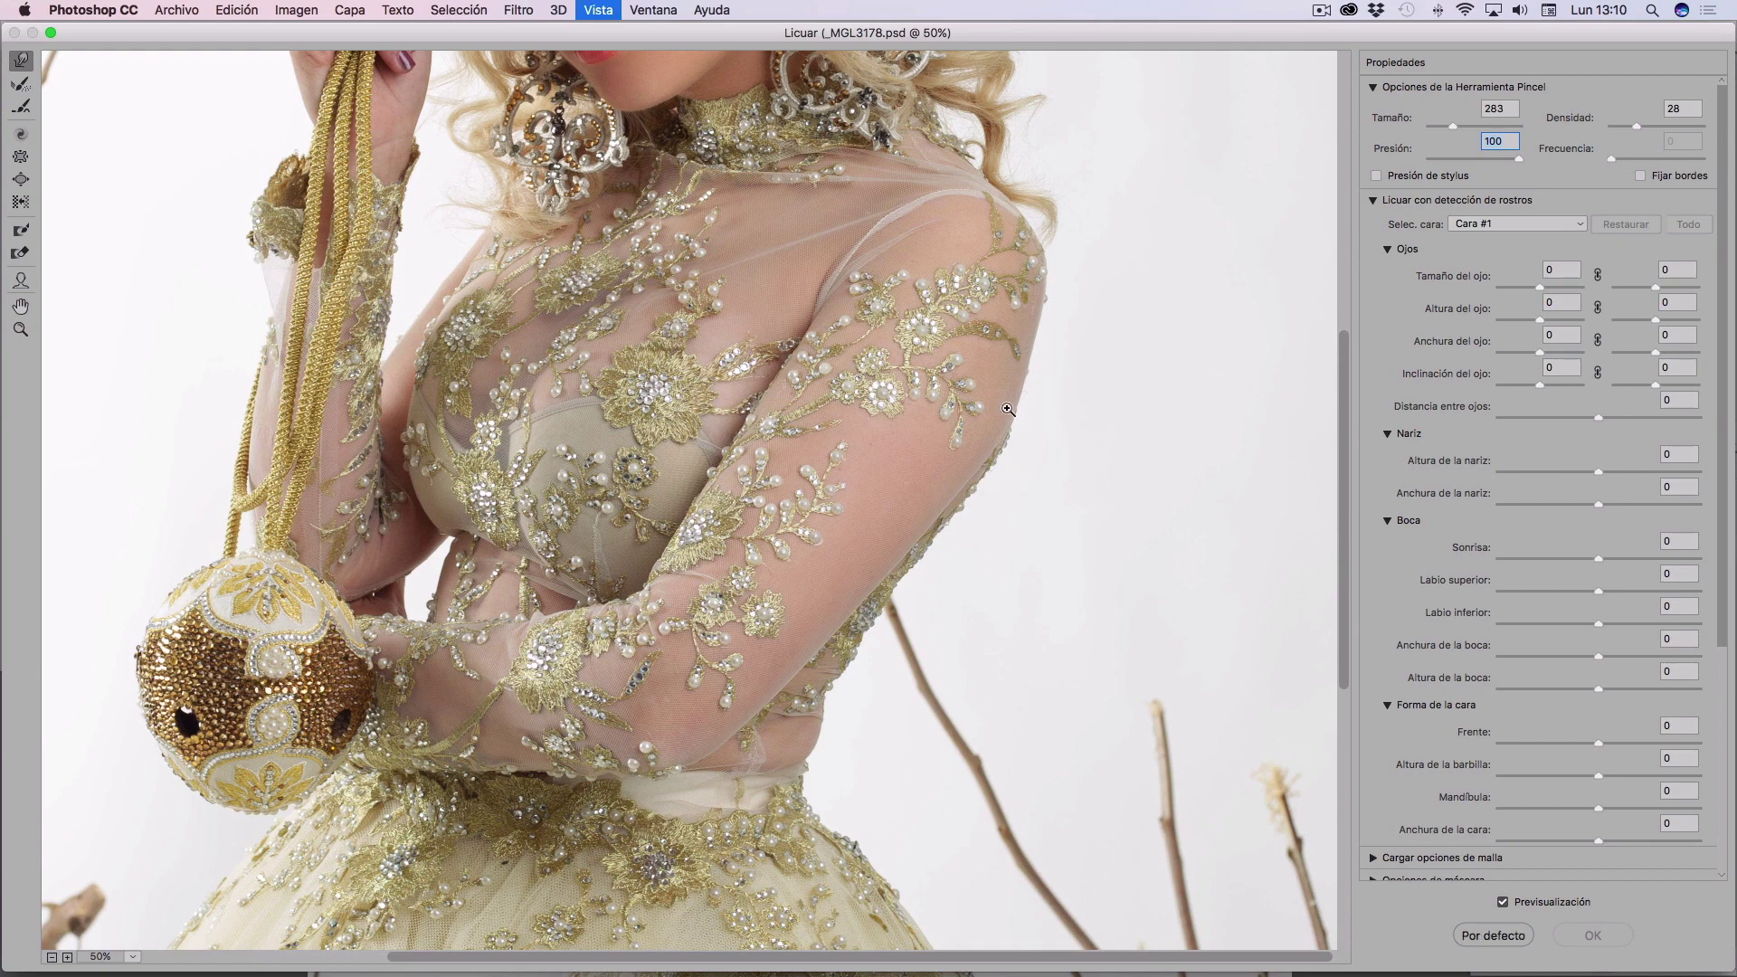
pyautogui.click(1007, 408)
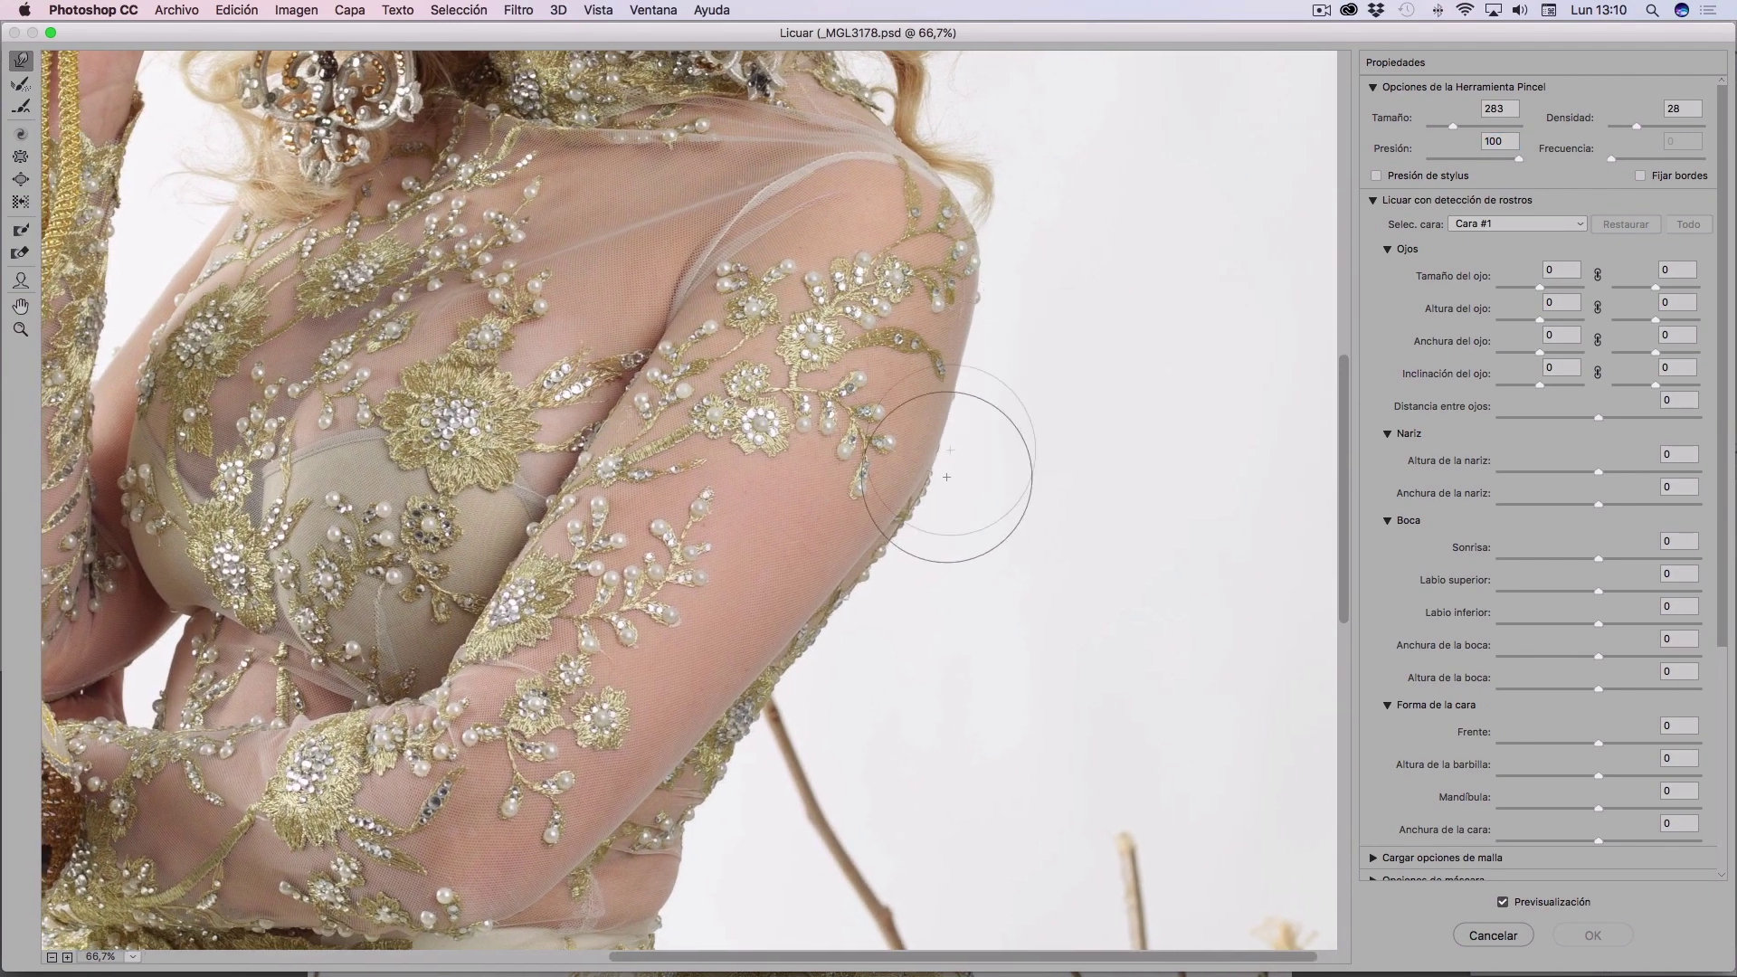
pyautogui.moveTo(948, 482); pyautogui.dragTo(897, 479)
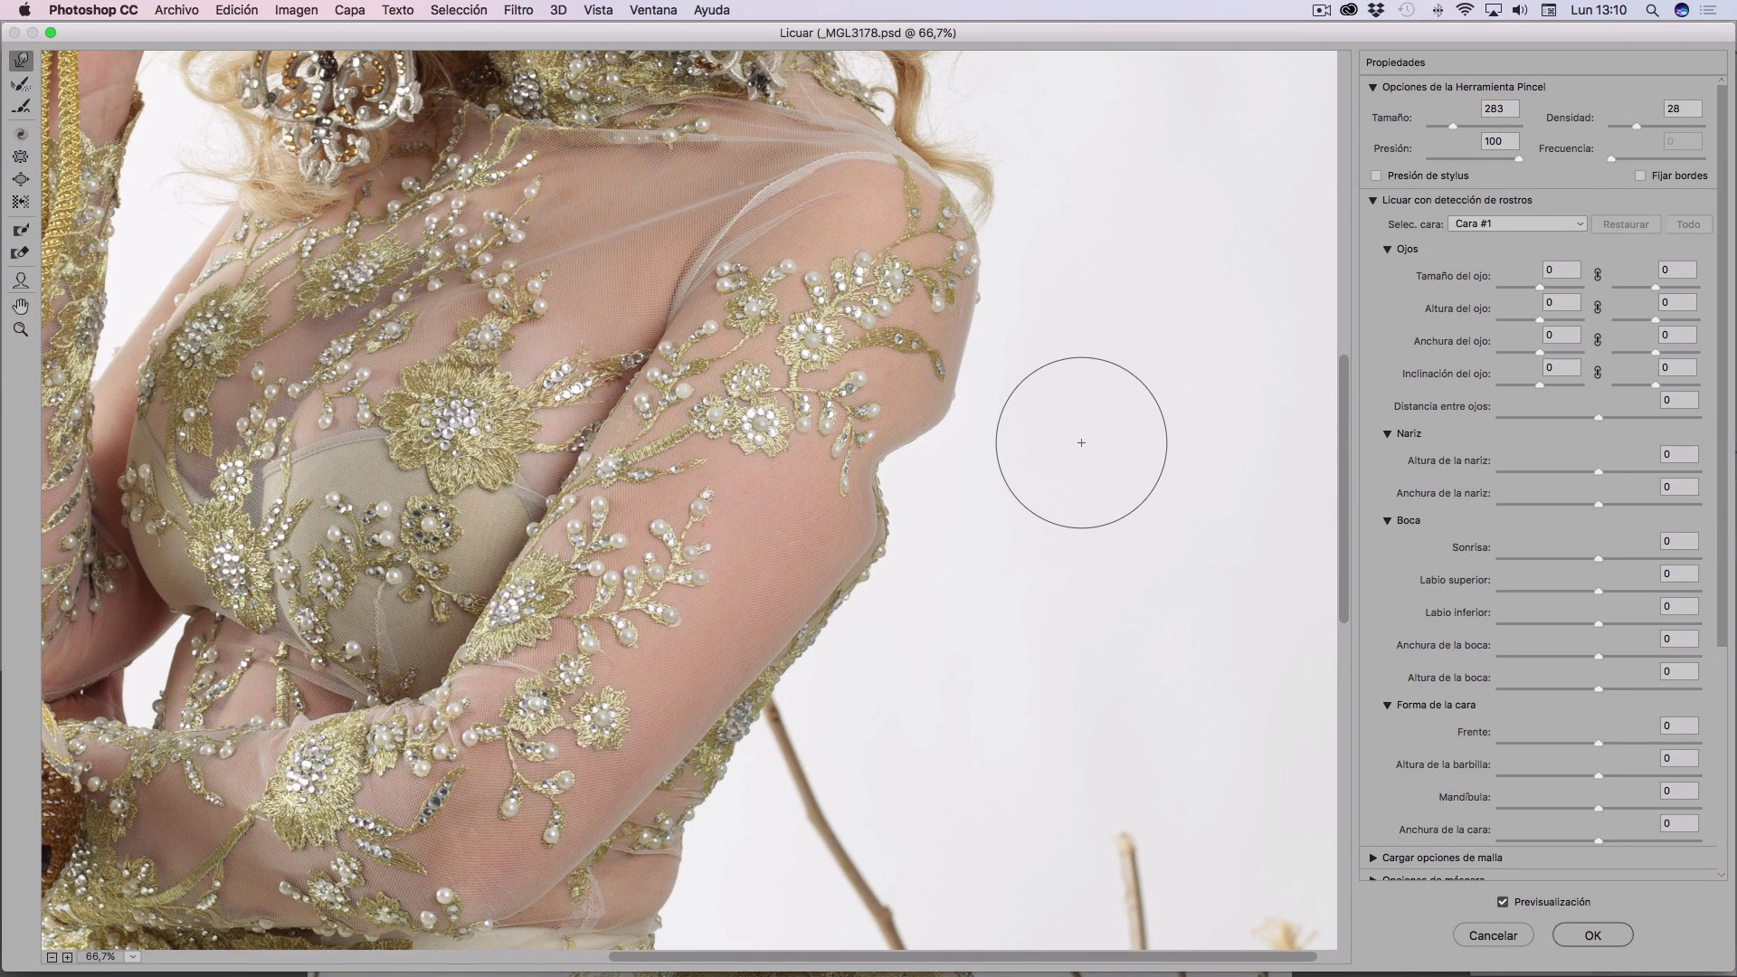
pyautogui.press('super+space')
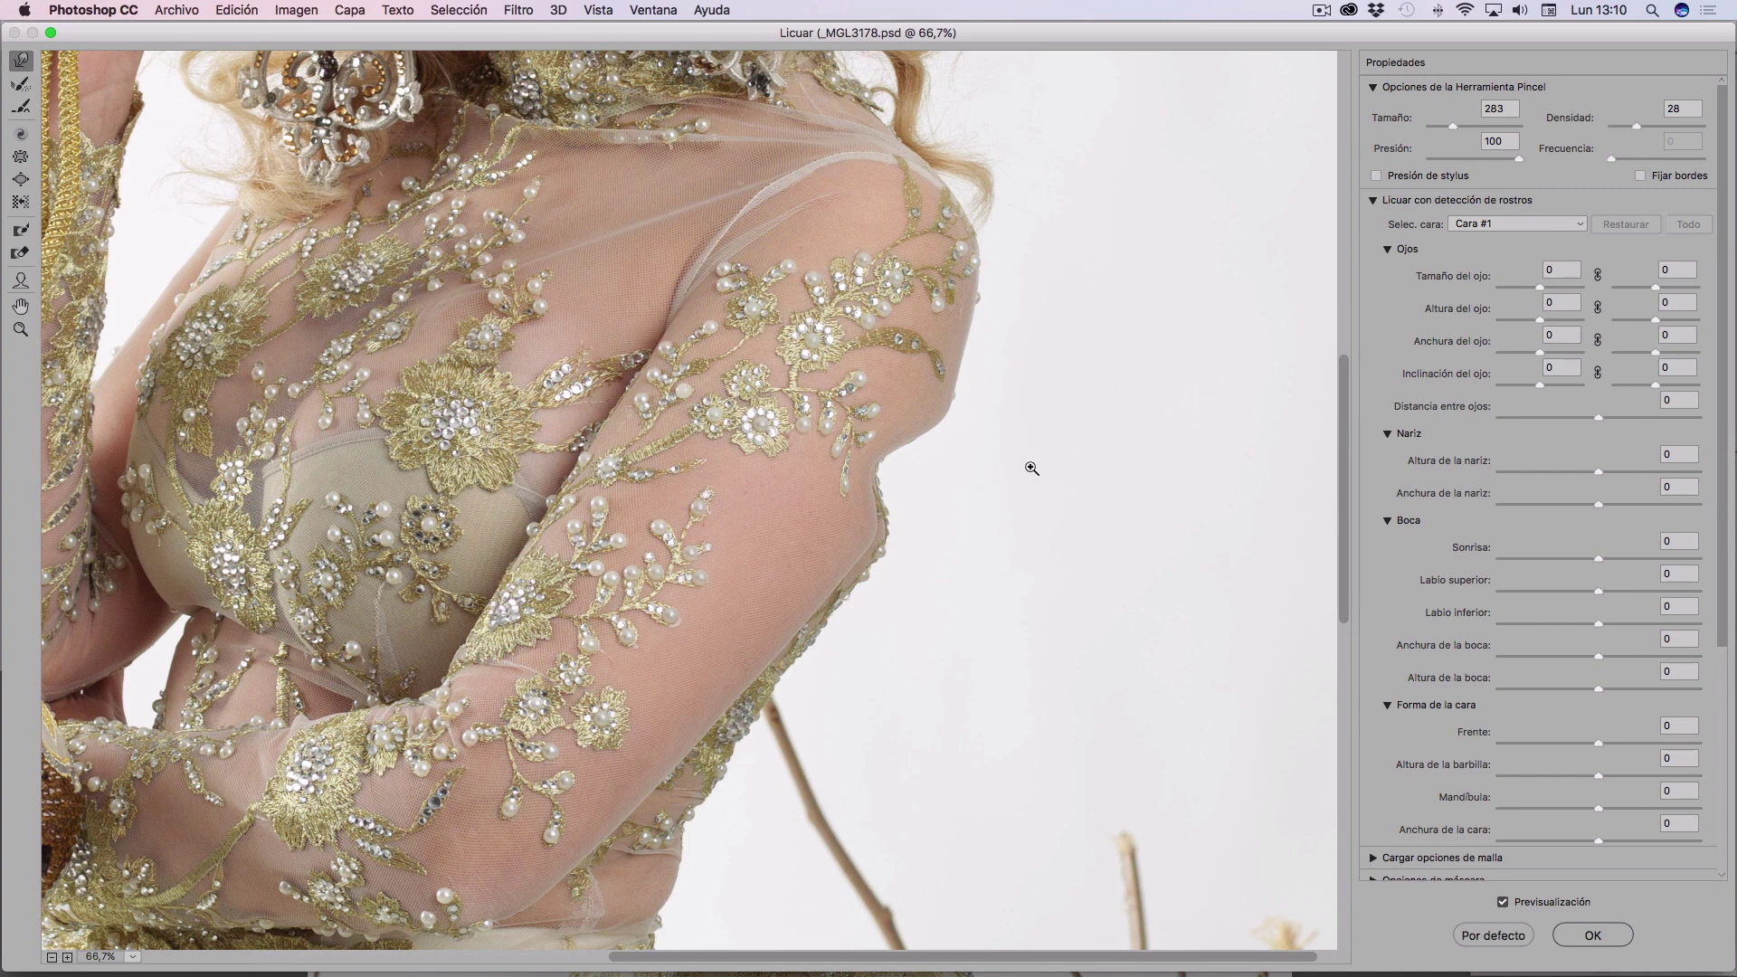
pyautogui.press('super+z')
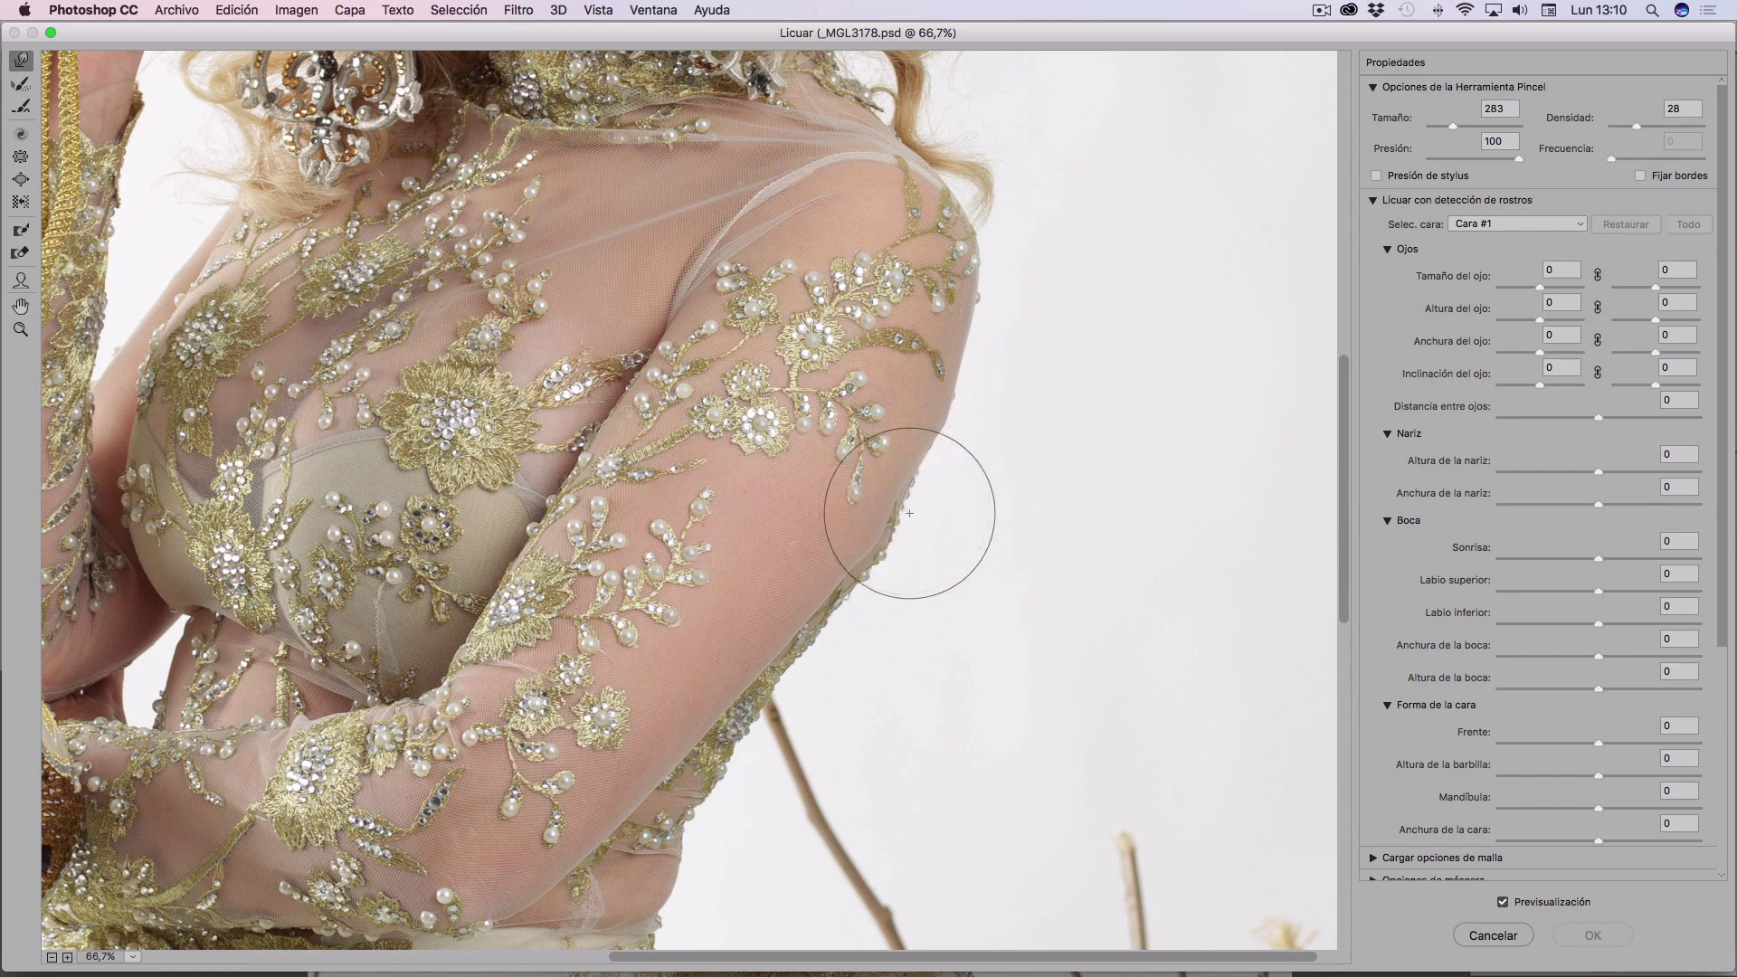
pyautogui.moveTo(909, 513); pyautogui.dragTo(982, 497)
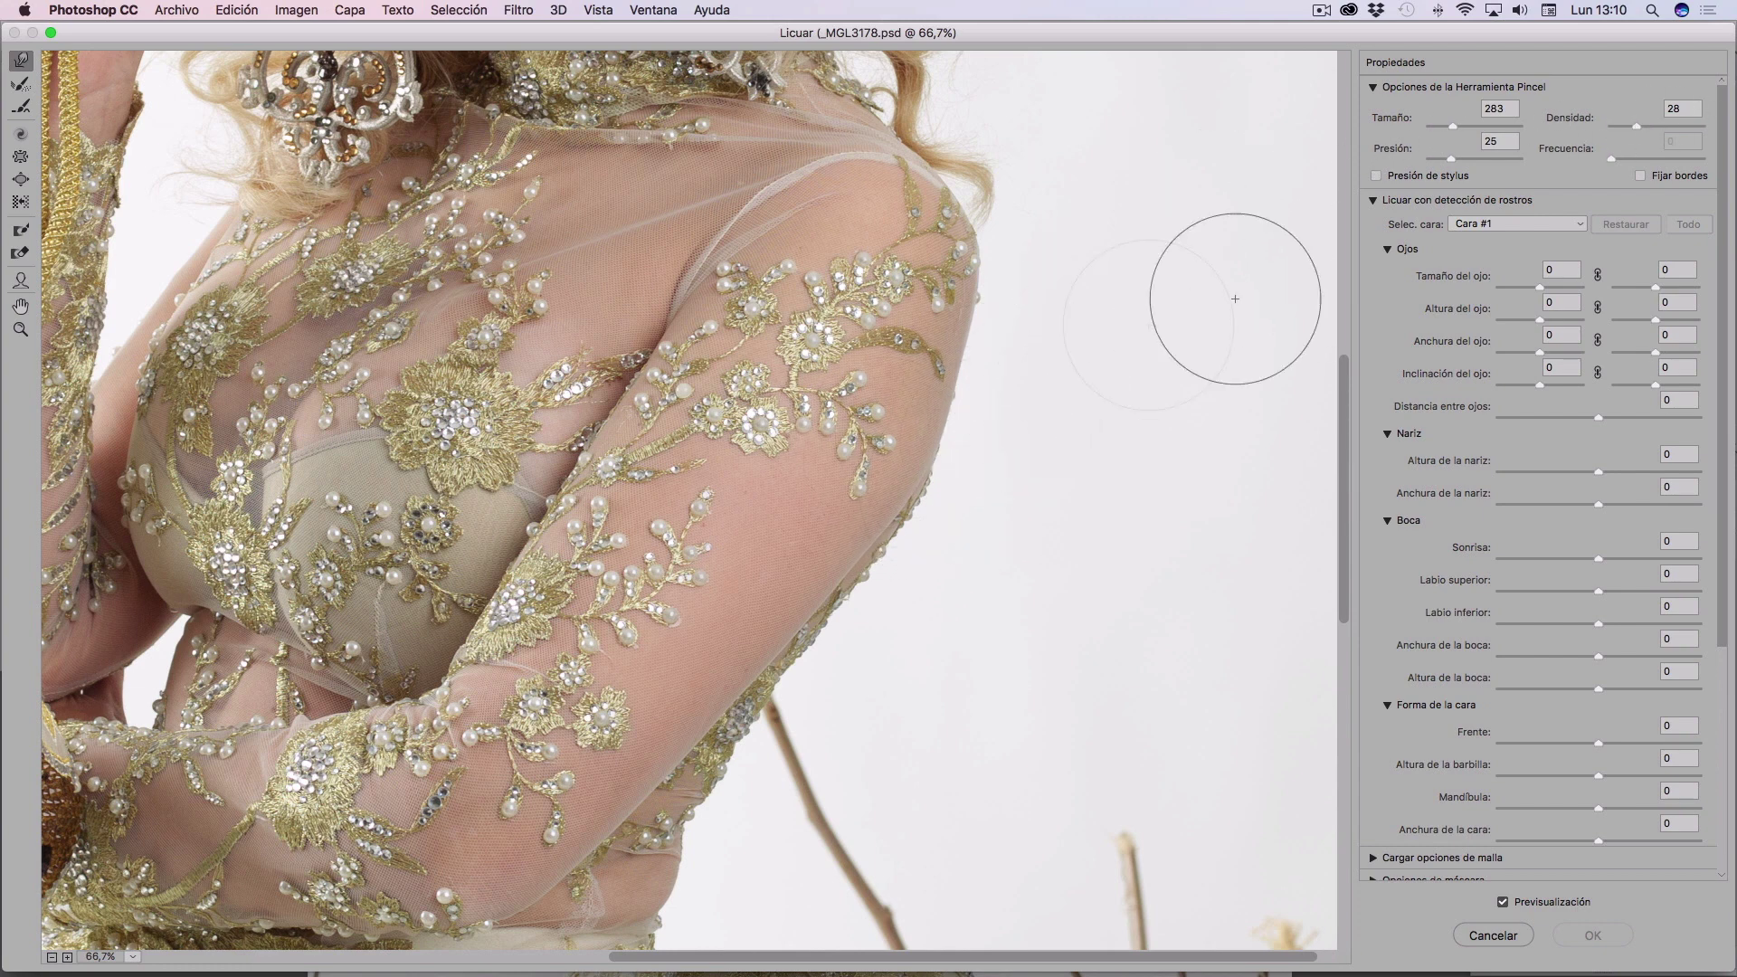
pyautogui.moveTo(927, 502)
pyautogui.mouseDown()
pyautogui.moveTo(920, 484)
pyautogui.moveTo(935, 504)
pyautogui.mouseUp()
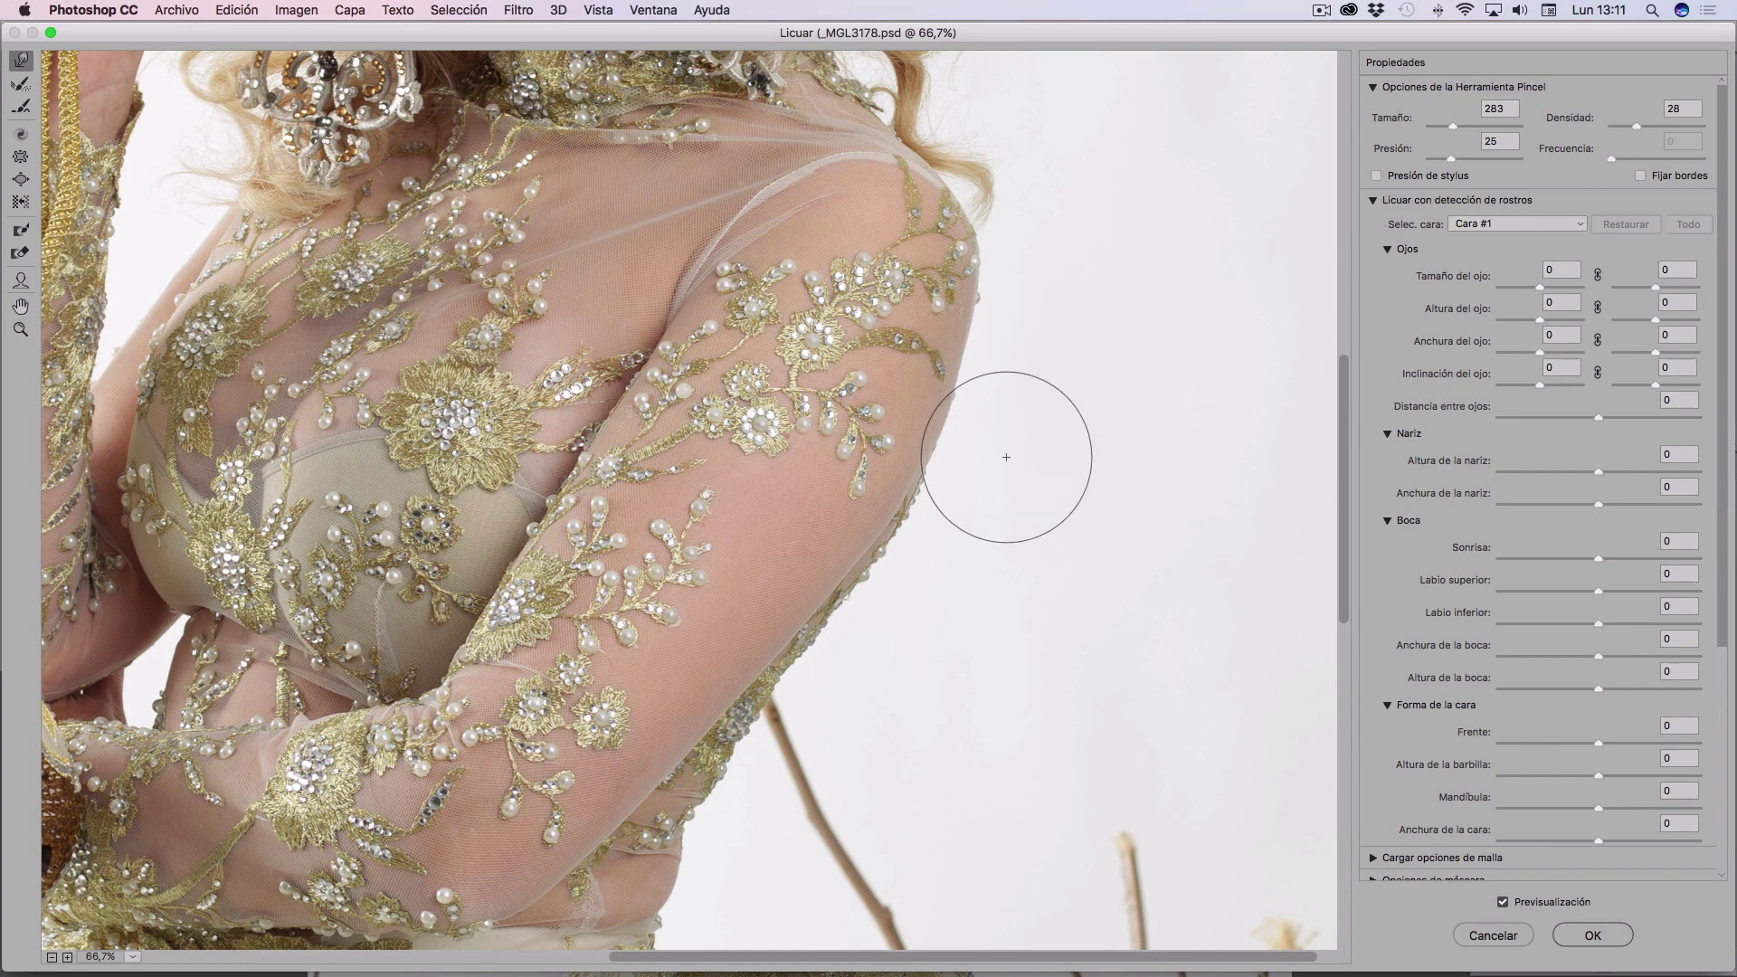
pyautogui.hotkey('ctrl', 'alt', 'z')
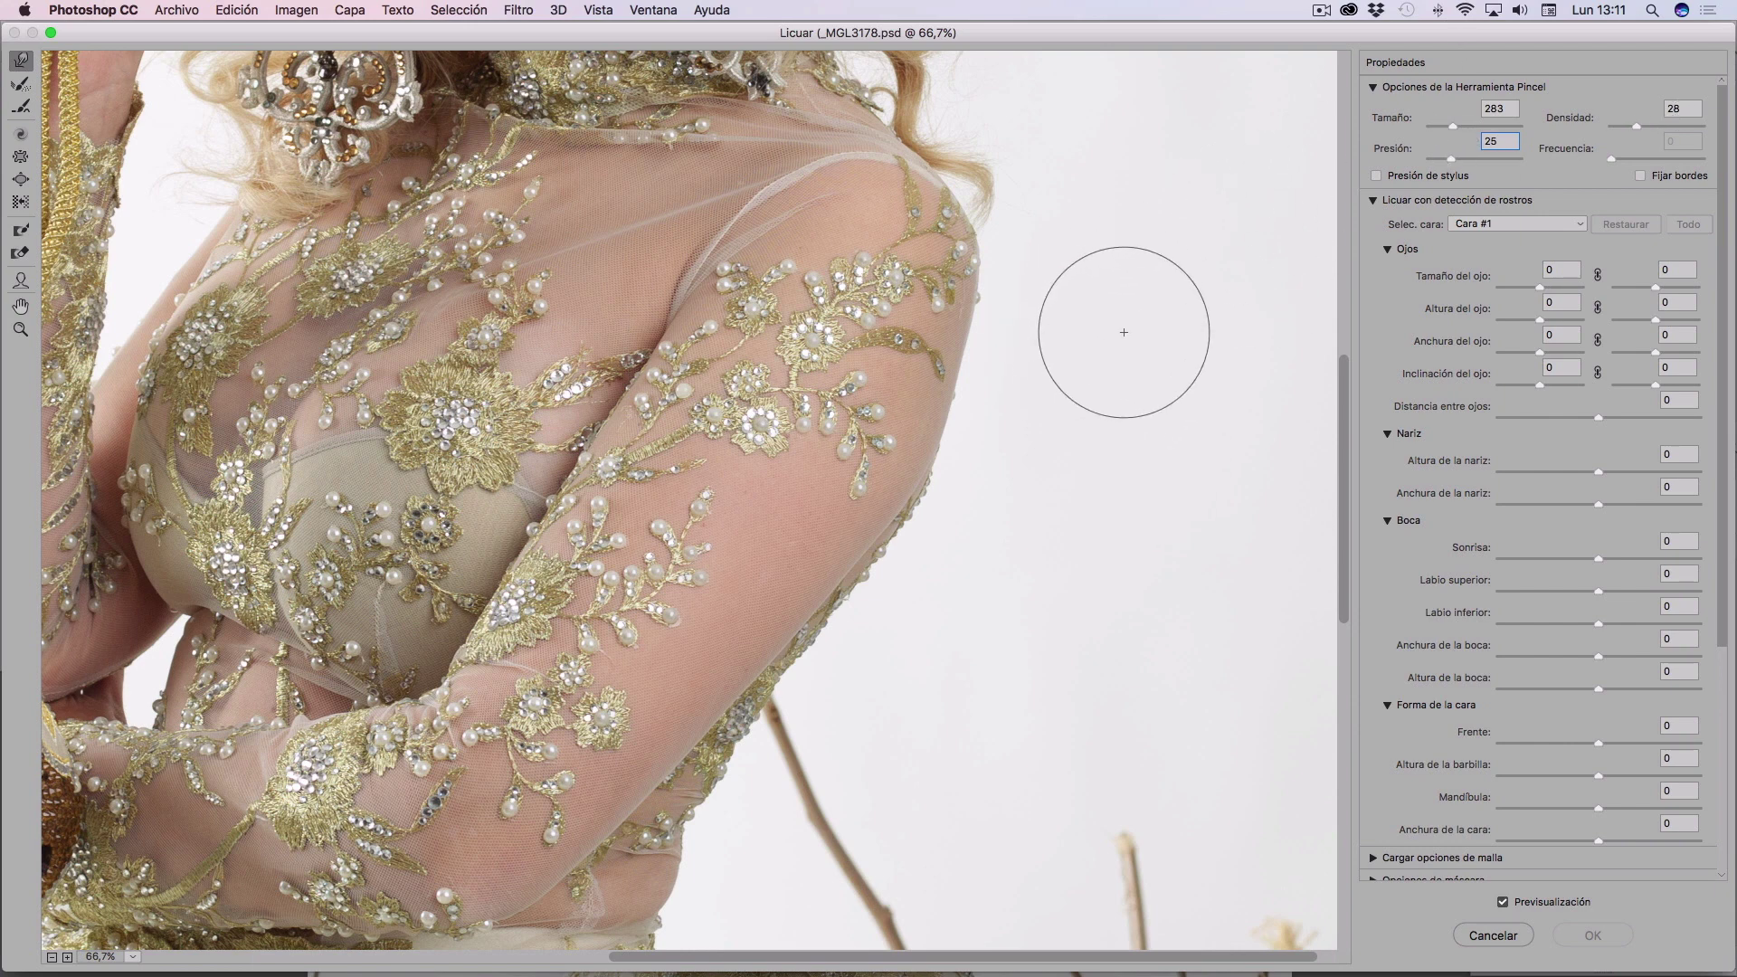
# Set Densidad to 9 in the brush tool options
pyautogui.moveTo(1637, 126); pyautogui.dragTo(1702, 126)
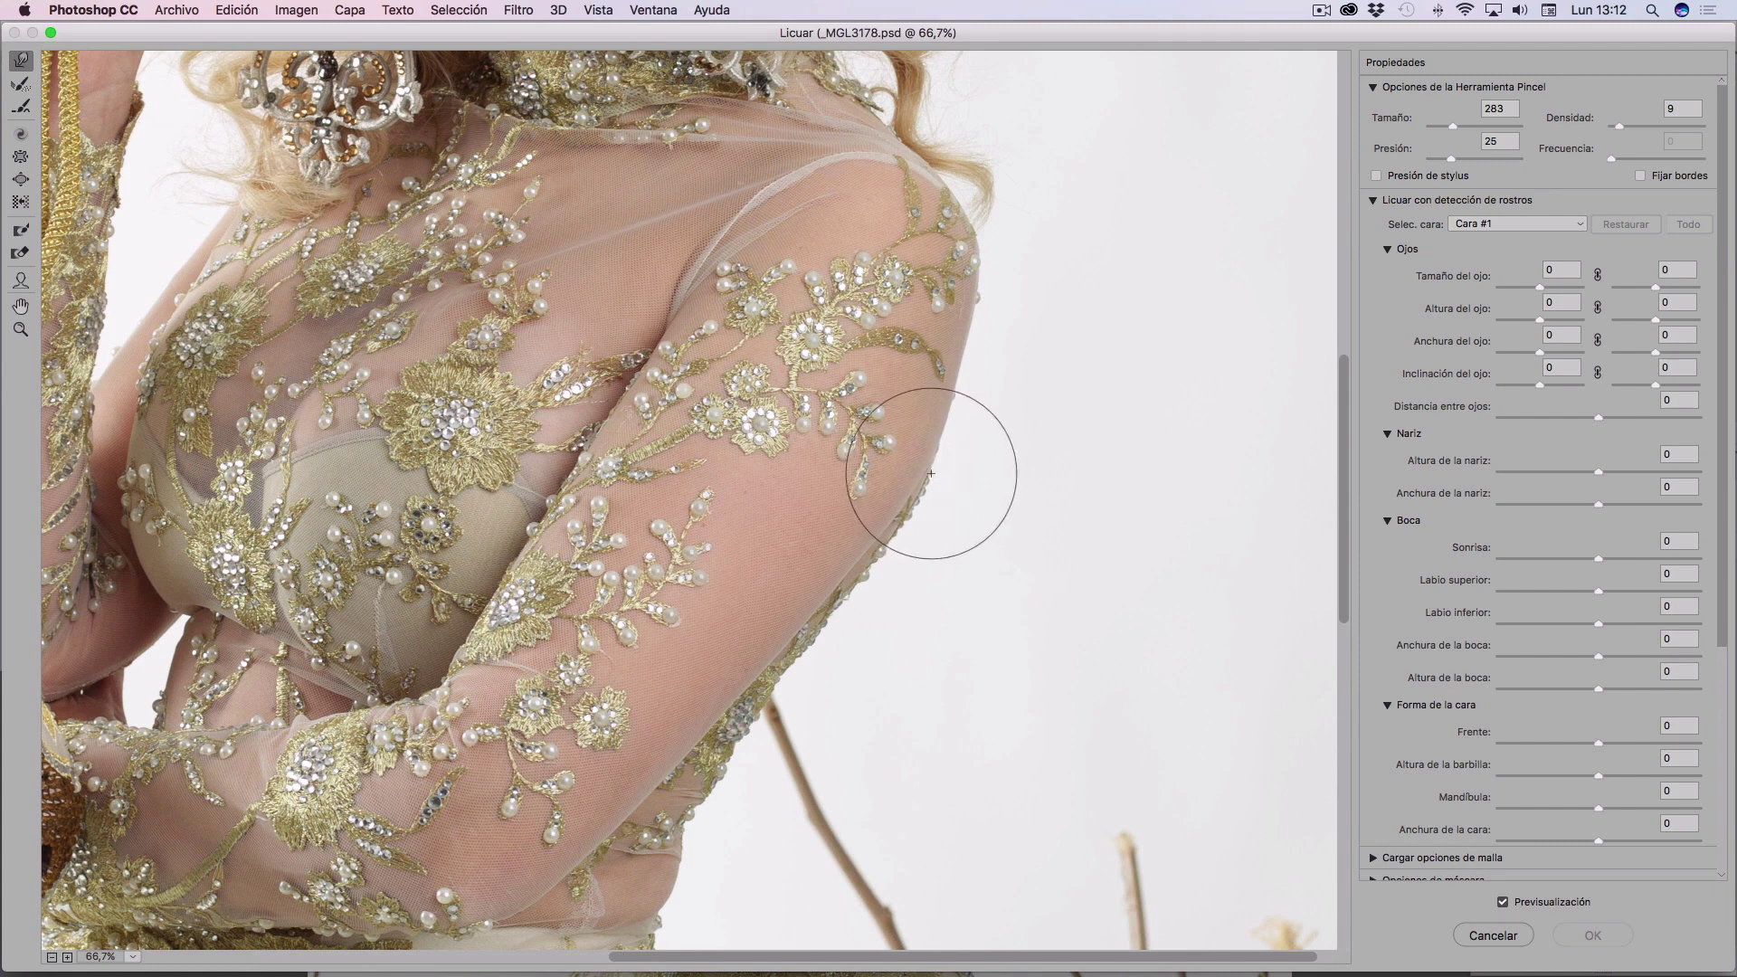
# Slim the right arm with five short Forward Warp pushes along its outer edge
pyautogui.moveTo(926, 472); pyautogui.dragTo(947, 457)
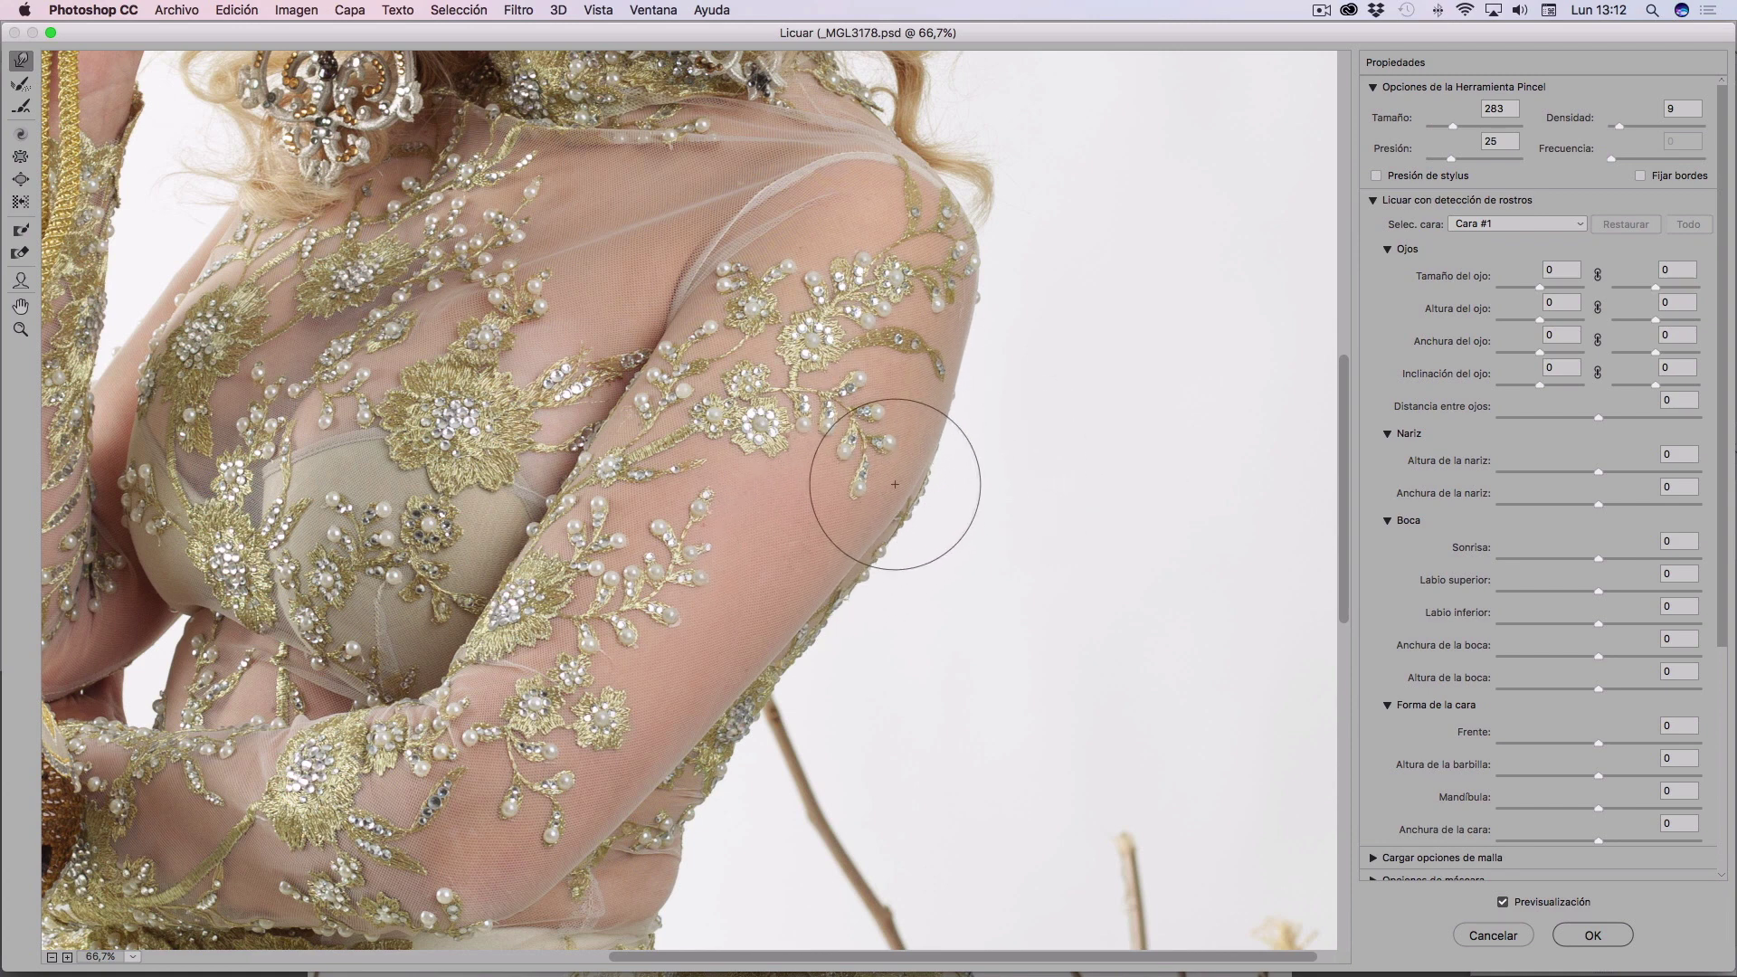
pyautogui.moveTo(884, 485)
pyautogui.mouseDown()
pyautogui.moveTo(914, 409)
pyautogui.moveTo(872, 504)
pyautogui.moveTo(892, 438)
pyautogui.moveTo(949, 457)
pyautogui.moveTo(931, 485)
pyautogui.moveTo(931, 453)
pyautogui.moveTo(934, 483)
pyautogui.mouseUp()
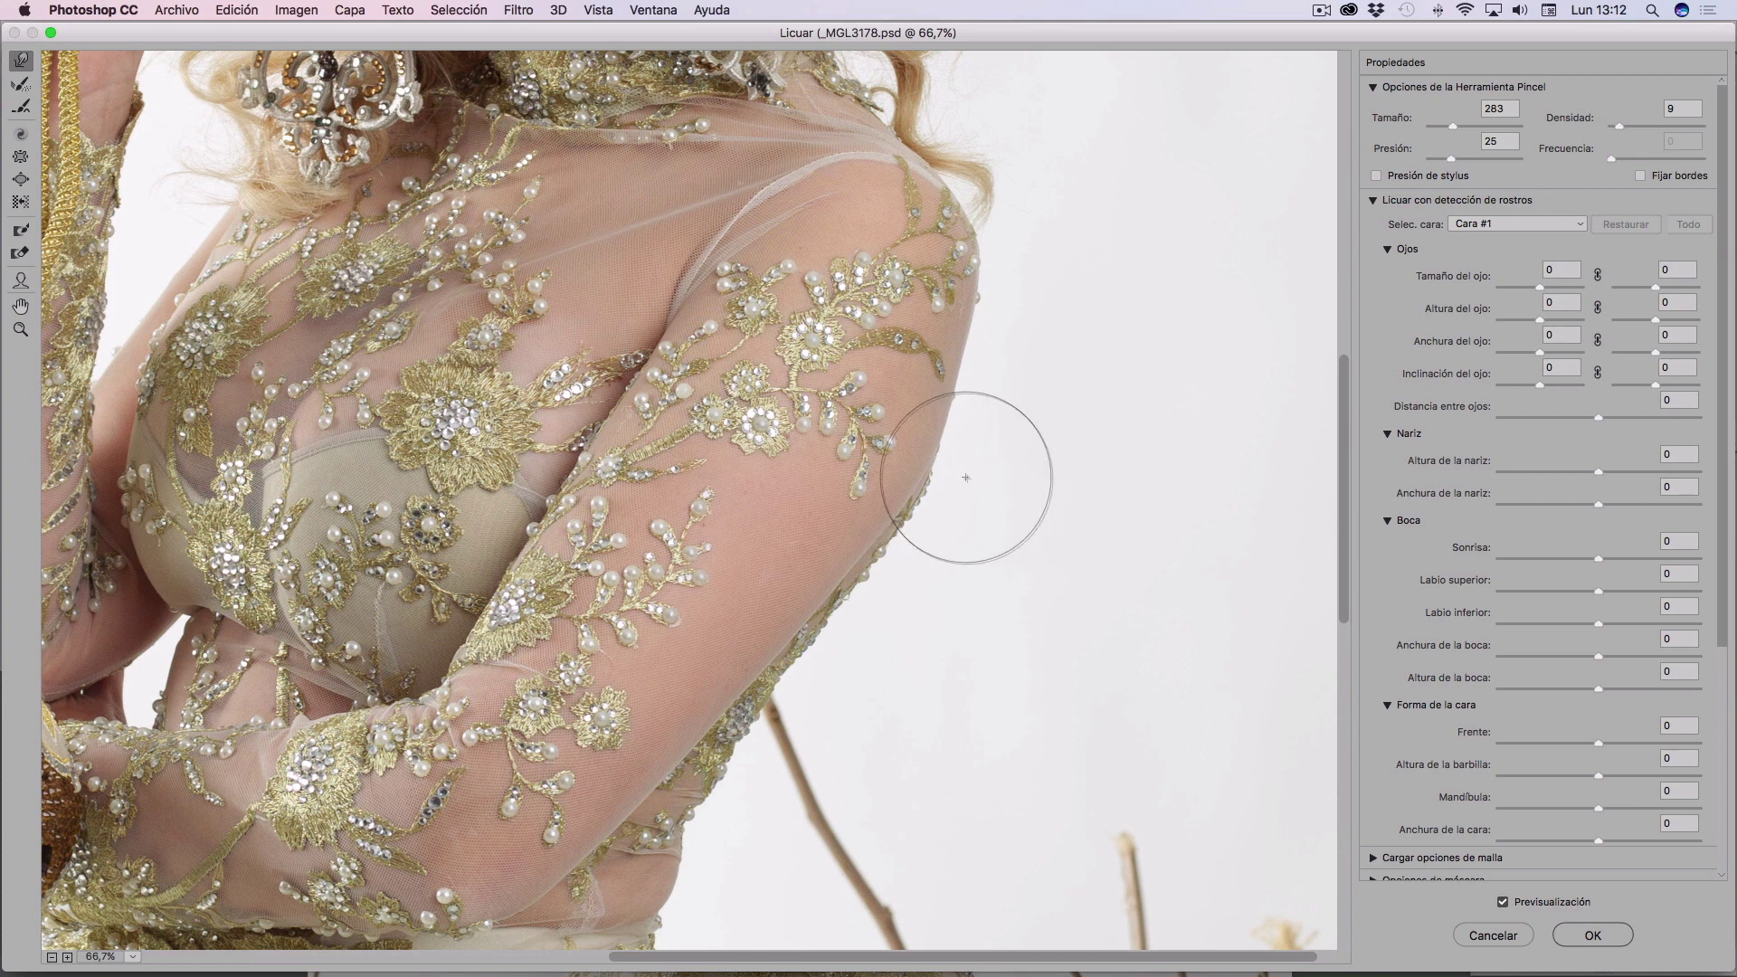
pyautogui.moveTo(969, 458)
pyautogui.mouseDown()
pyautogui.moveTo(945, 450)
pyautogui.moveTo(1006, 433)
pyautogui.mouseUp()
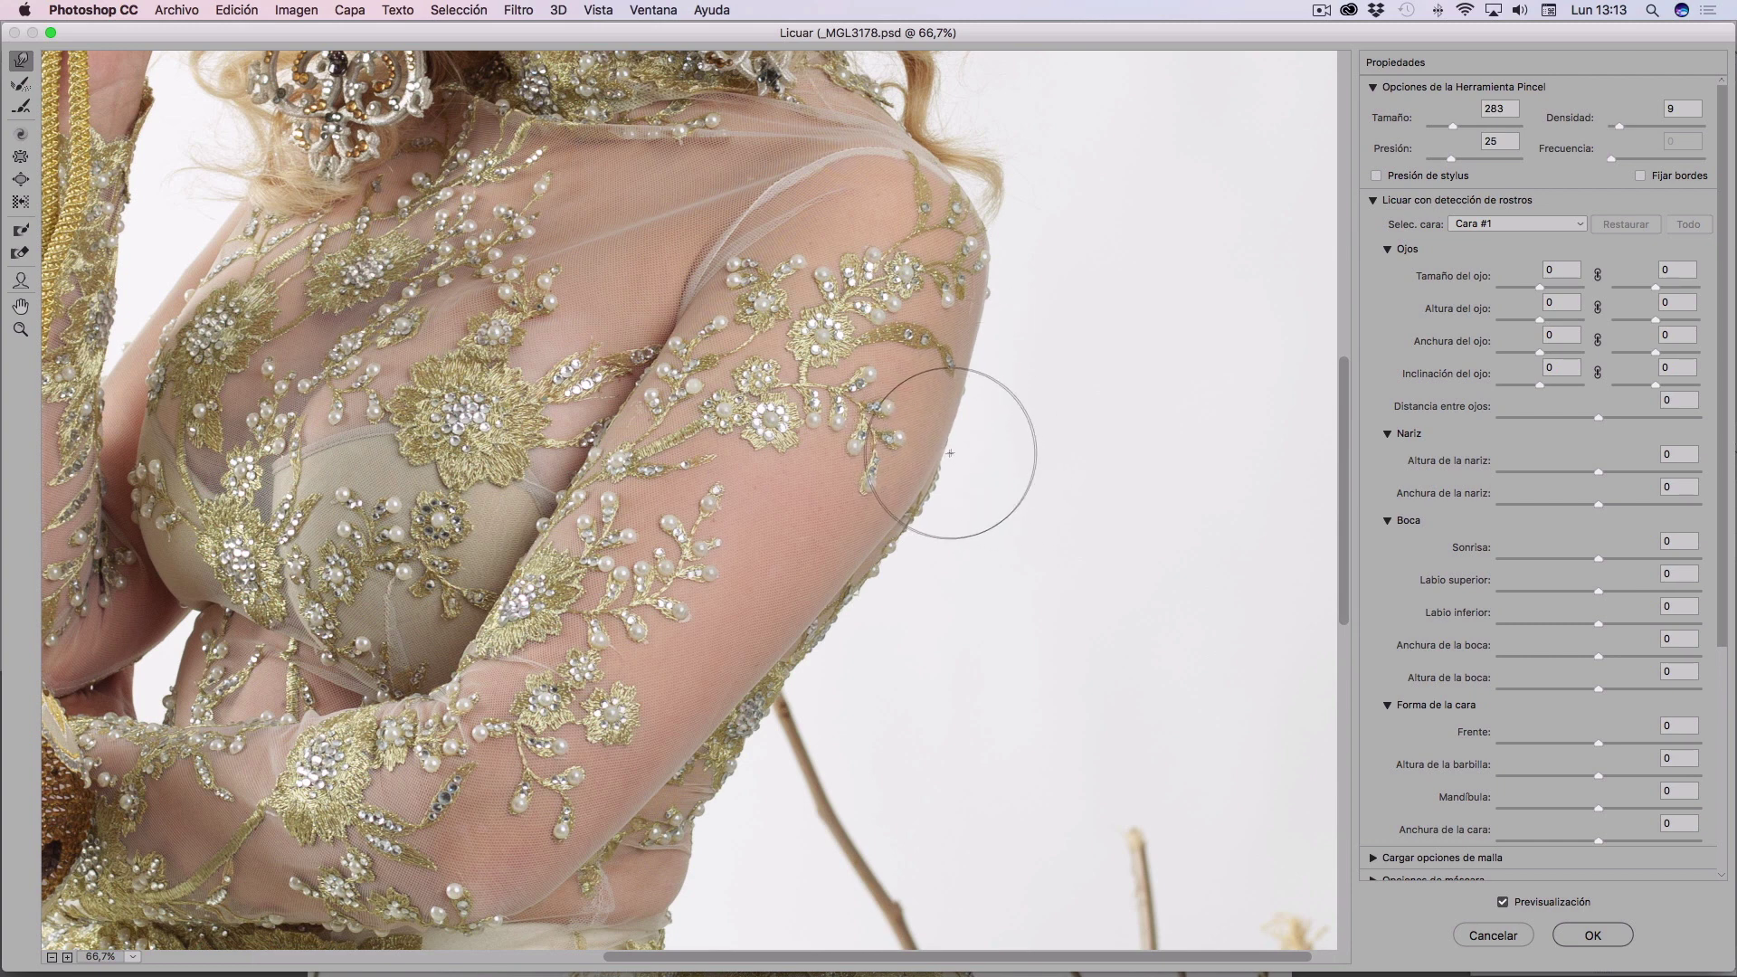
pyautogui.moveTo(937, 494); pyautogui.dragTo(953, 489)
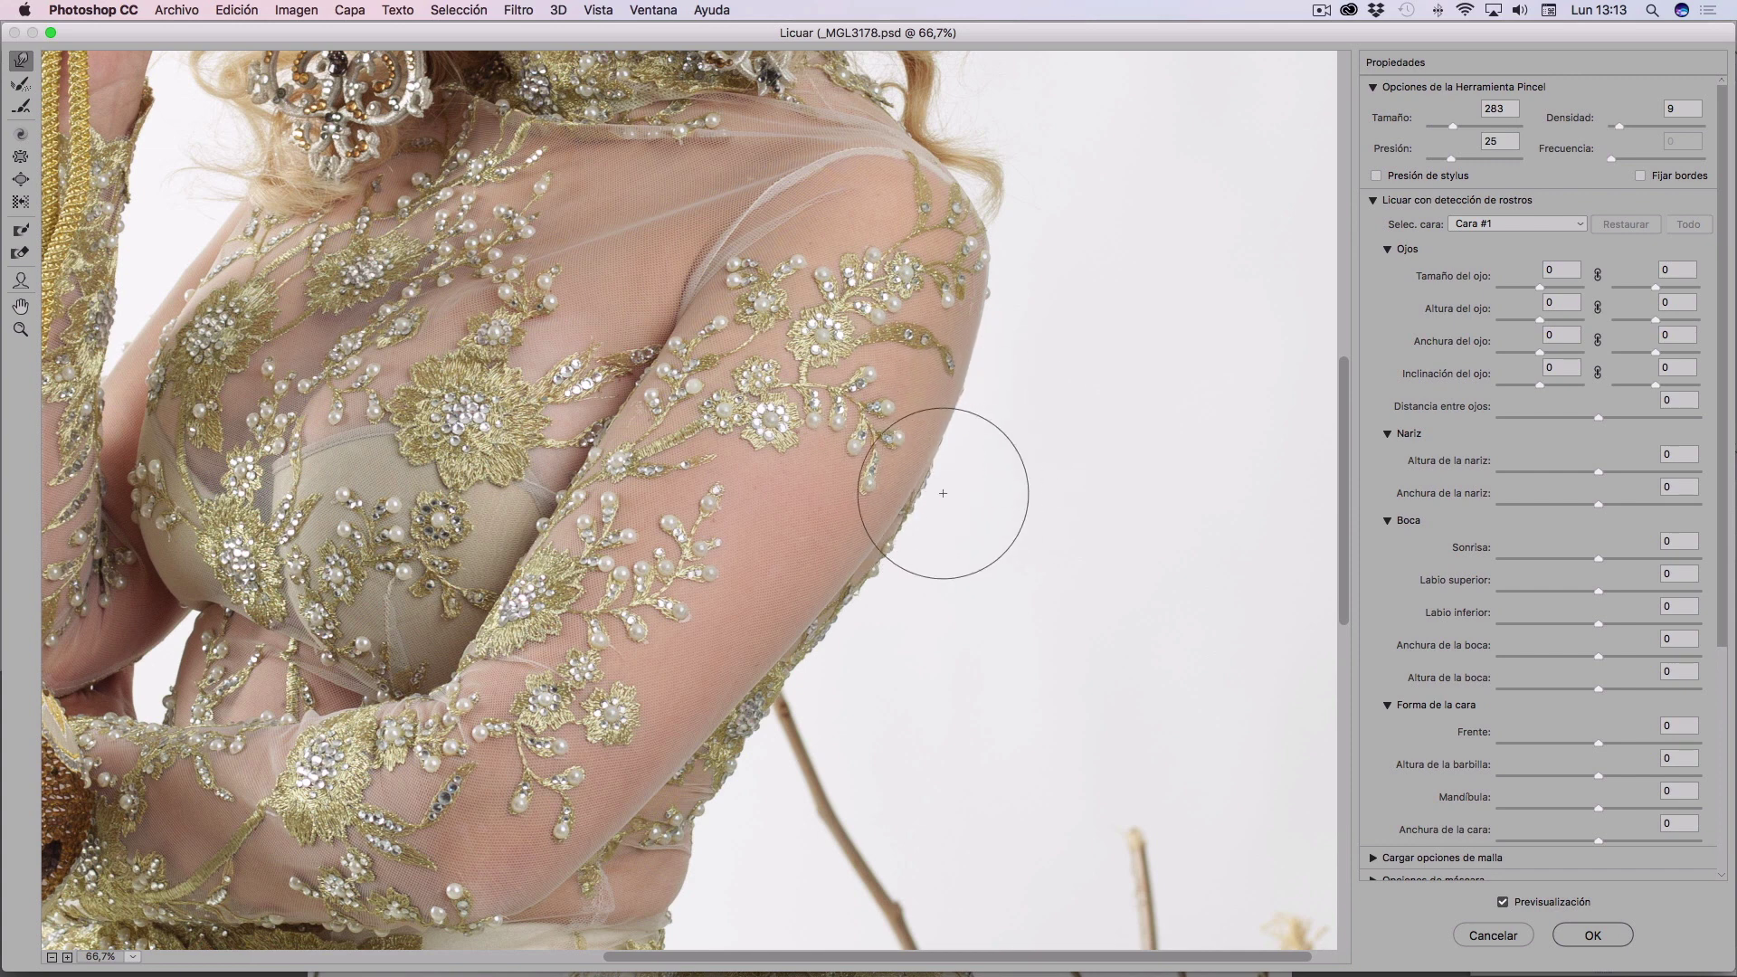
pyautogui.moveTo(915, 555); pyautogui.dragTo(884, 570)
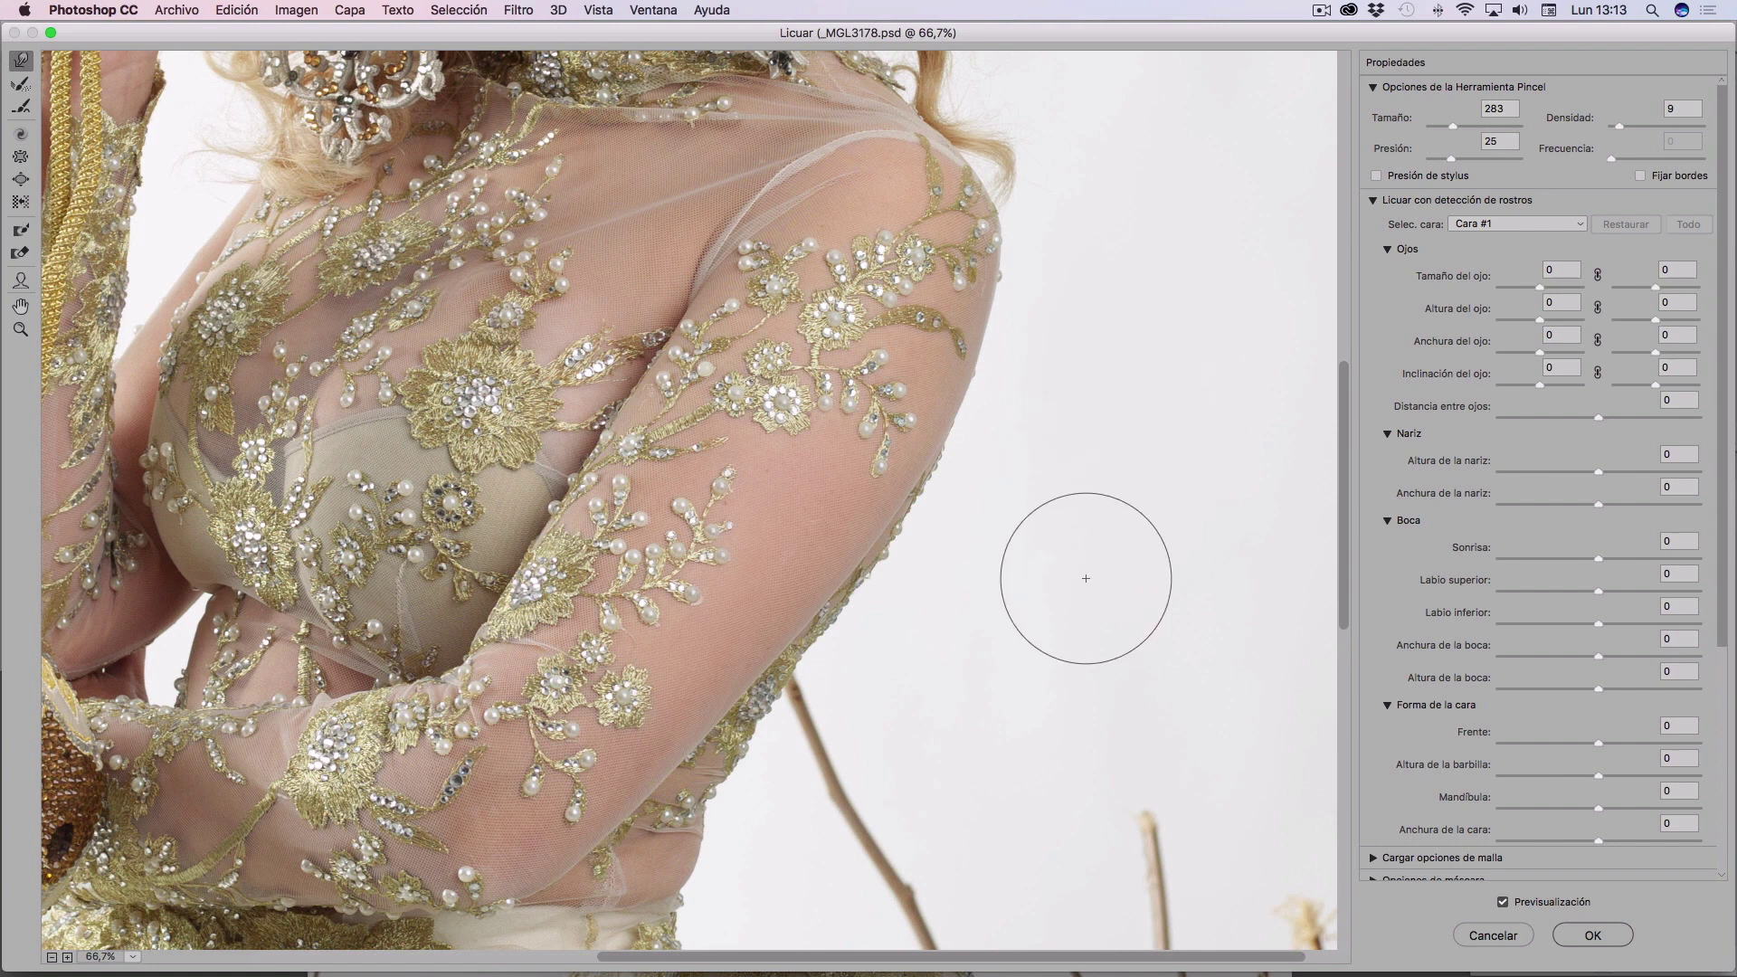
# Toggle Previsualización off and on to compare the arm before and after, then scroll toward the waist
pyautogui.click(1501, 902)
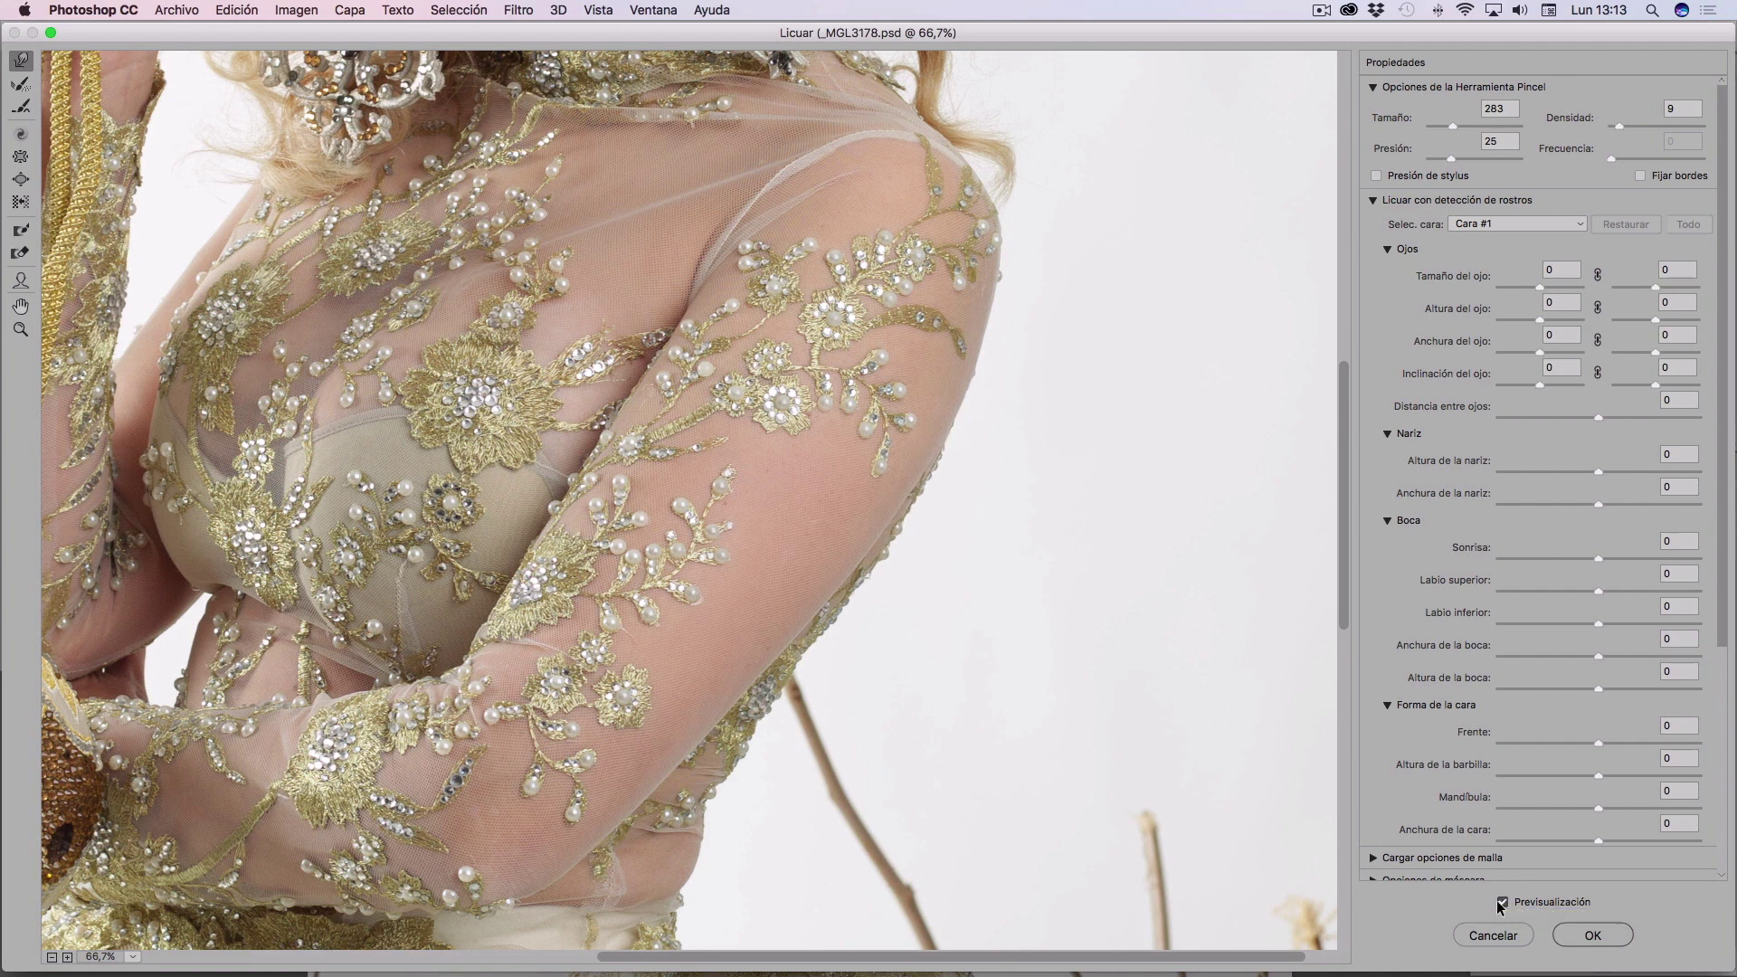
pyautogui.click(1502, 902)
pyautogui.click(1501, 901)
pyautogui.click(1502, 901)
pyautogui.scroll(-2, 992, 595)
# Shrink the brush to 189 and push the sleeve and underarm edges above the waist inward
pyautogui.scroll(-2, 1027, 465)
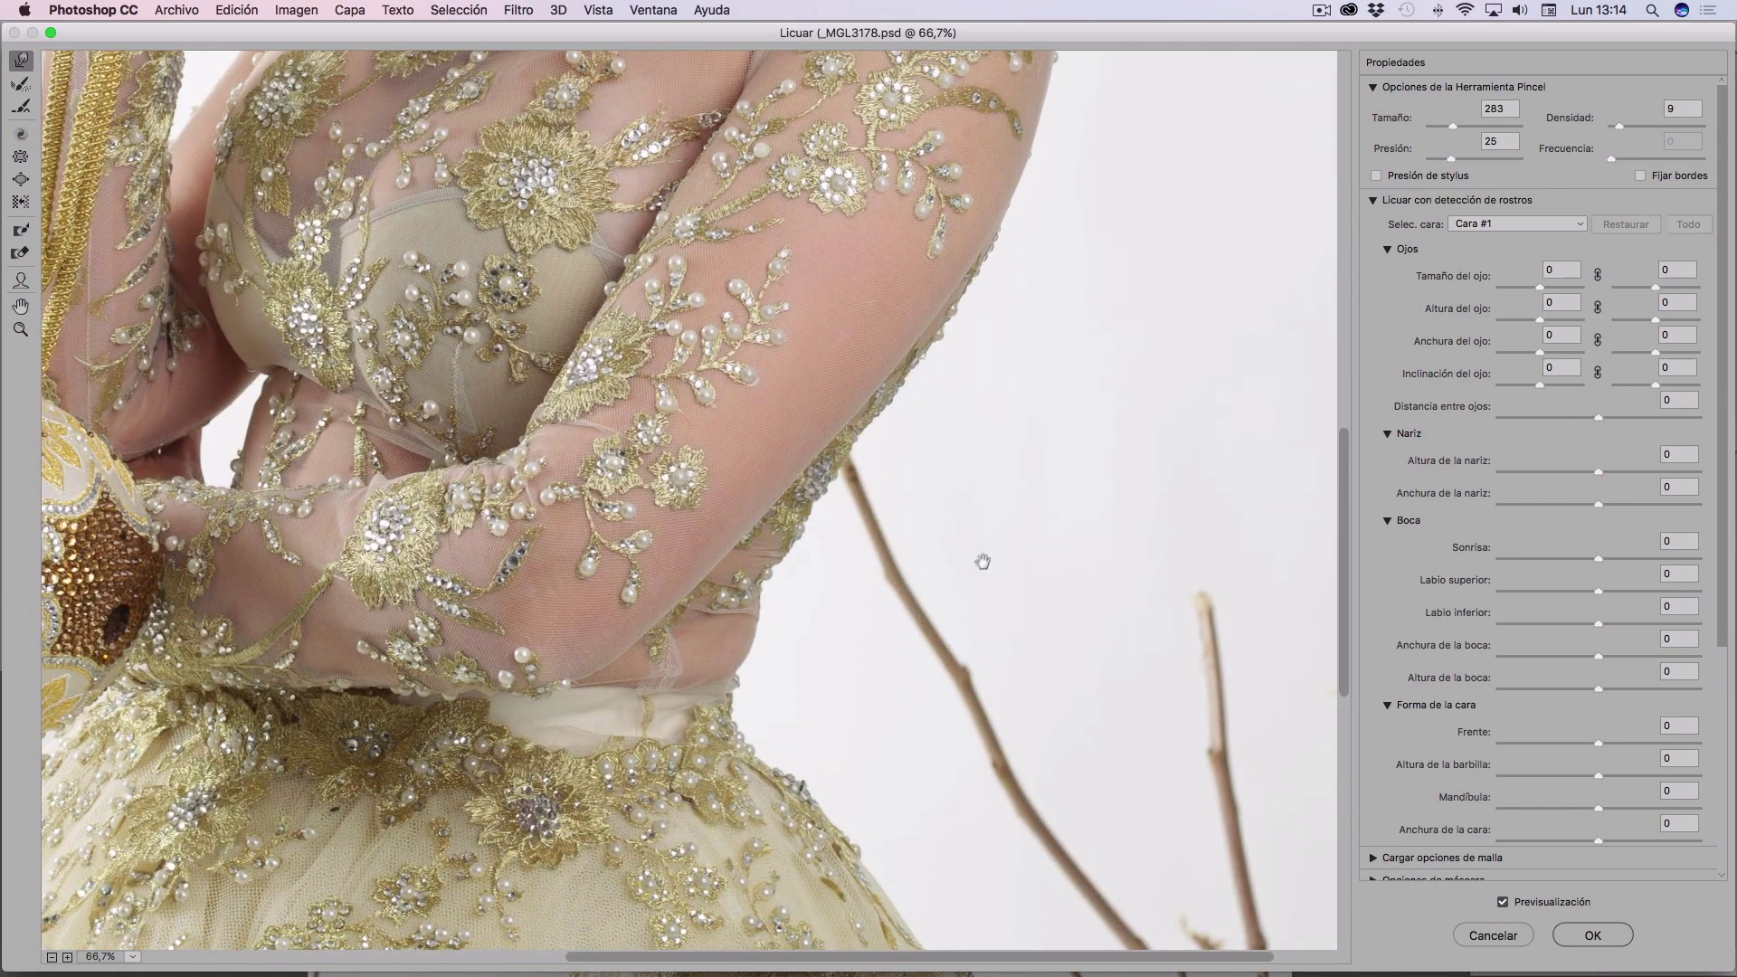
pyautogui.scroll(-2, 980, 562)
pyautogui.moveTo(836, 595); pyautogui.dragTo(852, 601)
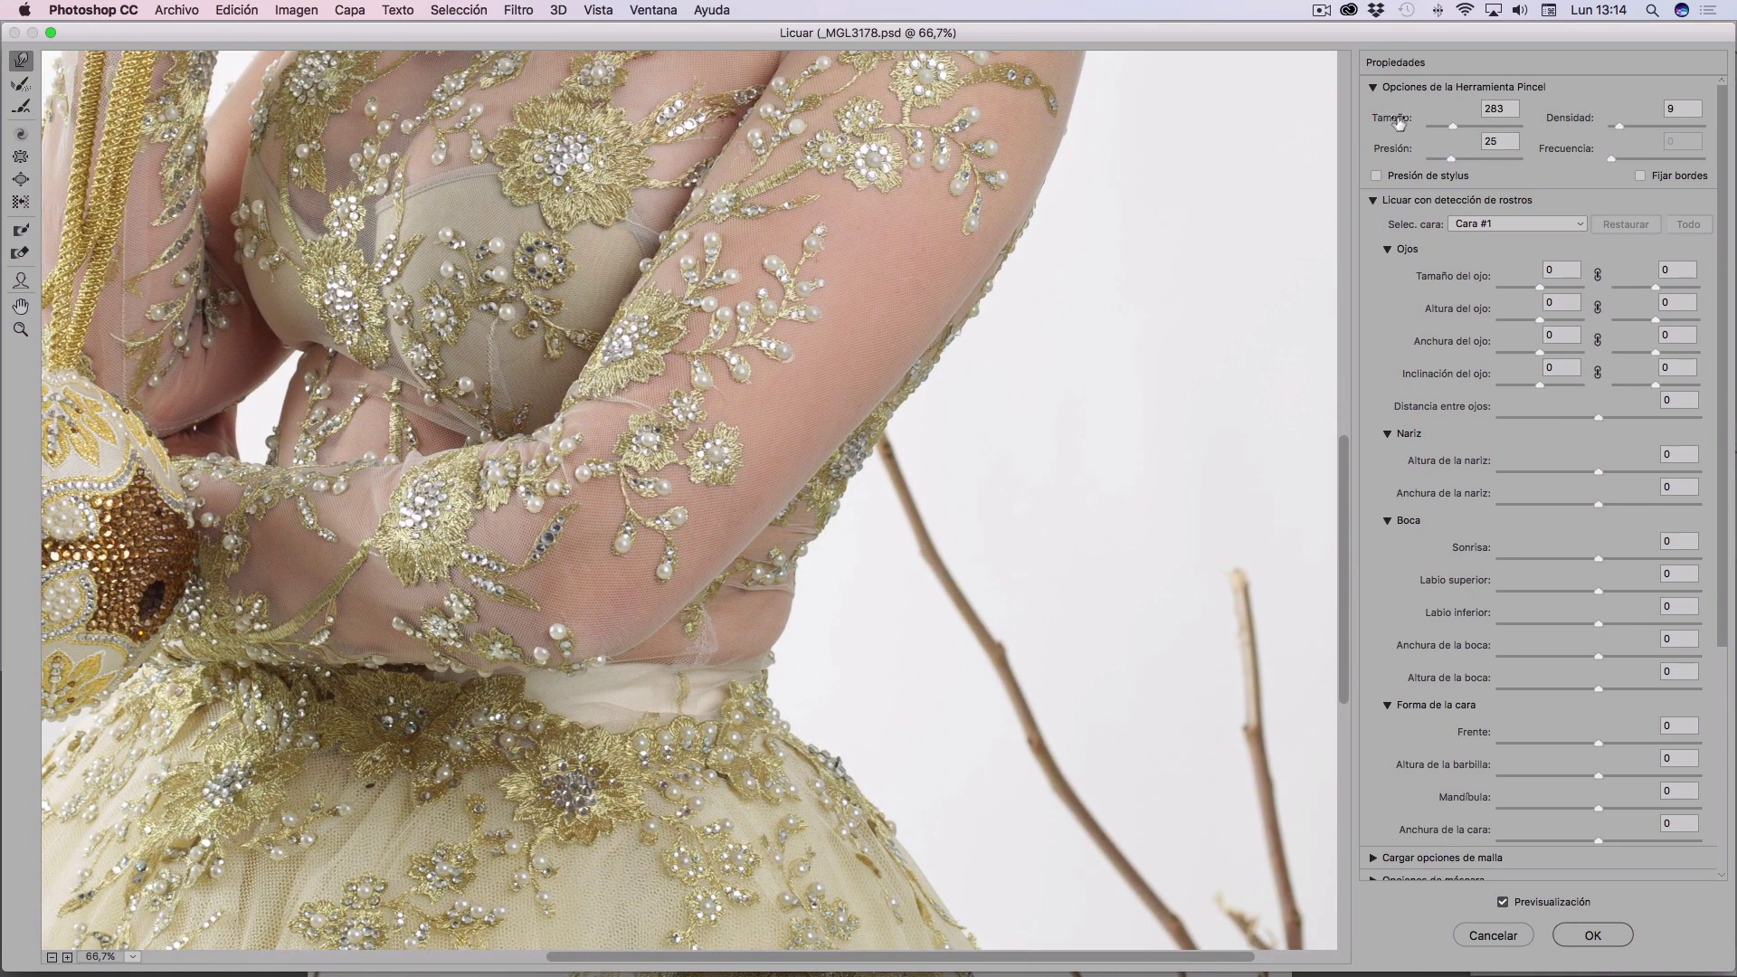
pyautogui.moveTo(1369, 120); pyautogui.dragTo(1354, 121)
pyautogui.moveTo(864, 550); pyautogui.dragTo(830, 526)
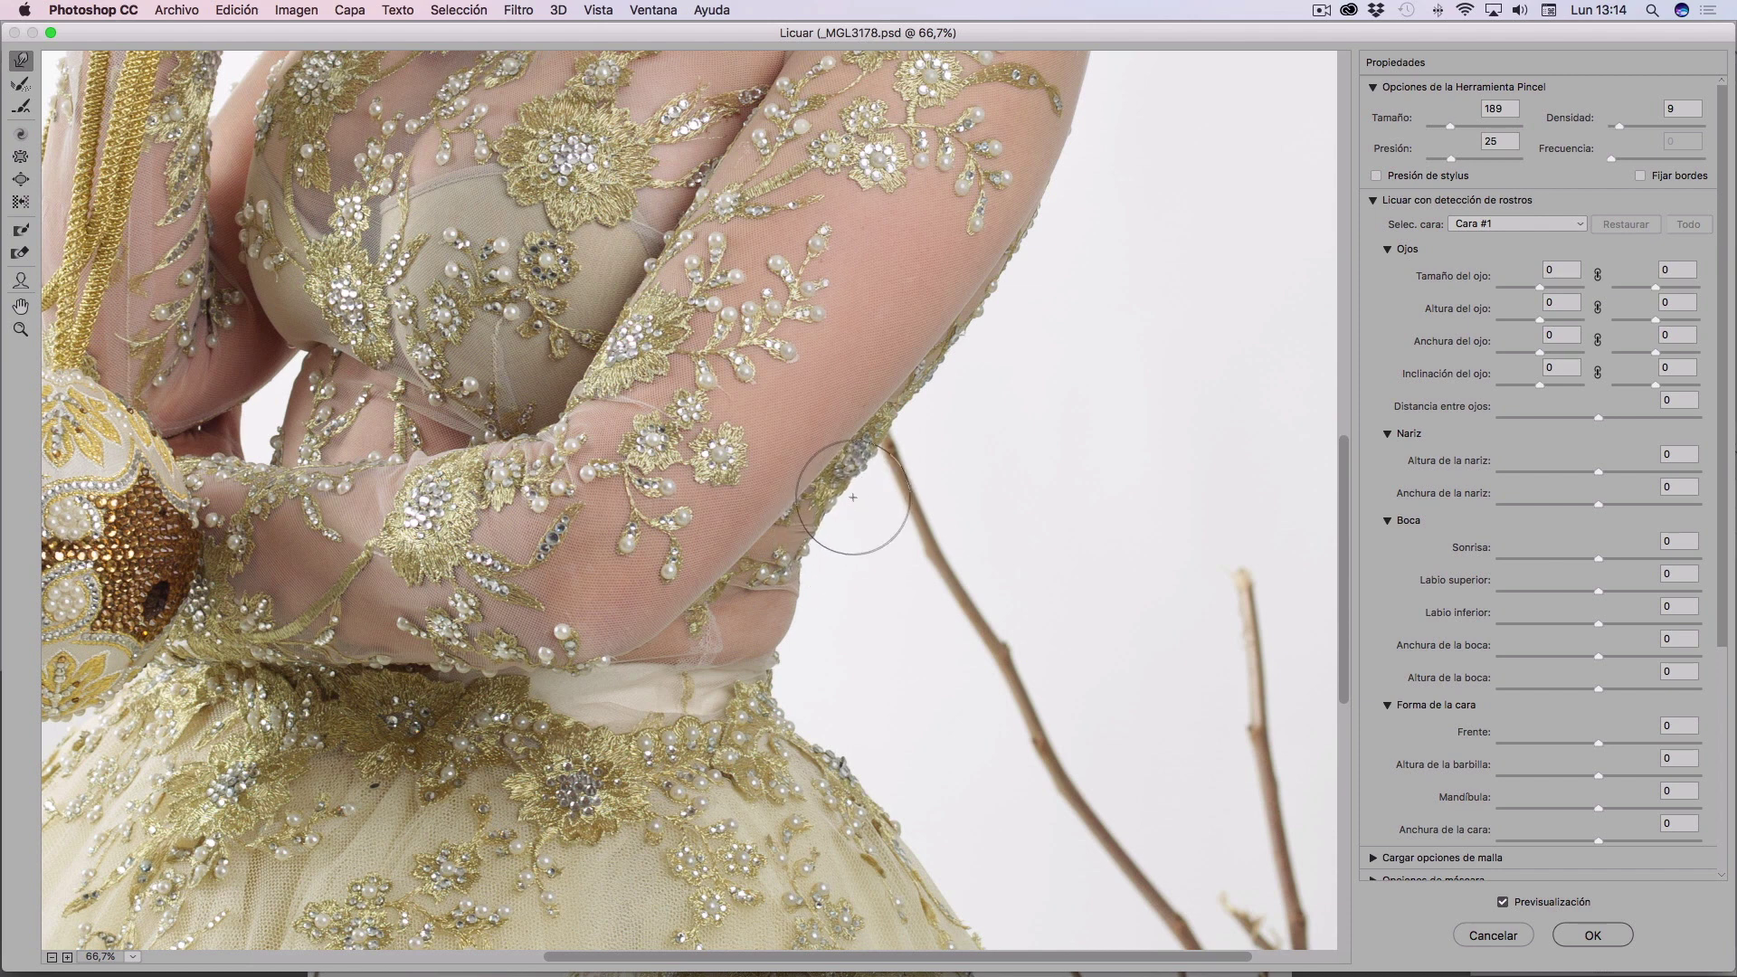
pyautogui.moveTo(853, 497)
pyautogui.mouseDown()
pyautogui.moveTo(872, 473)
pyautogui.moveTo(835, 531)
pyautogui.moveTo(860, 473)
pyautogui.moveTo(838, 516)
pyautogui.mouseUp()
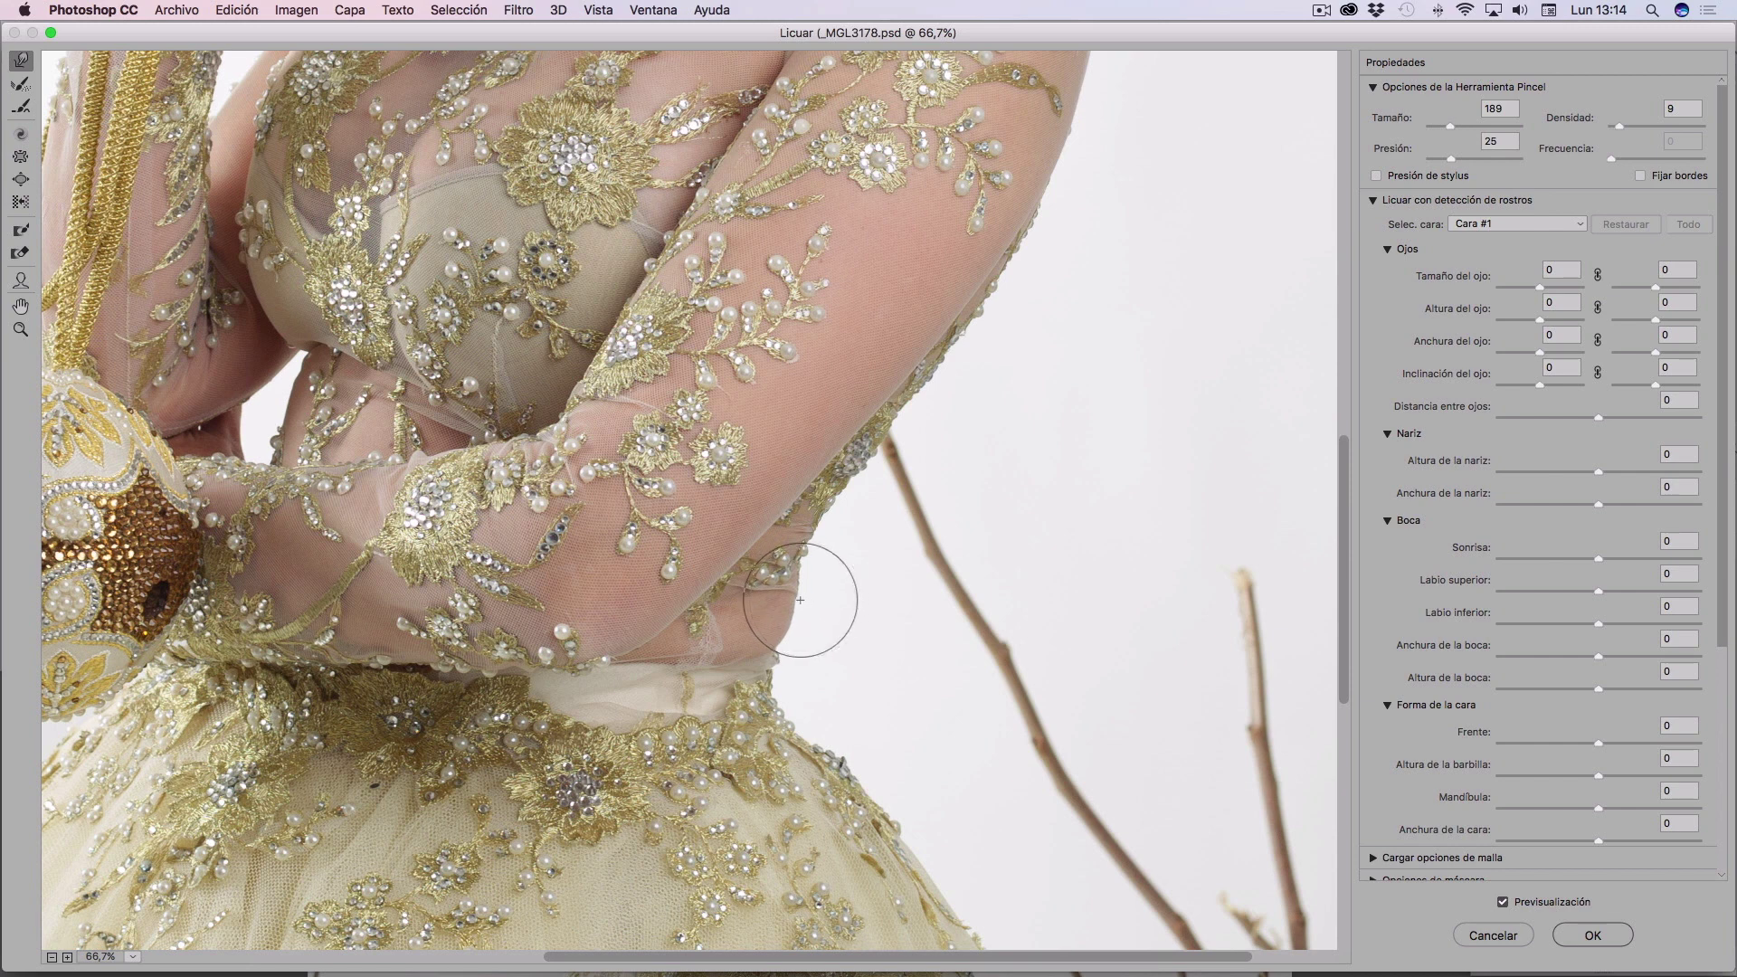
pyautogui.moveTo(801, 625)
pyautogui.mouseDown()
pyautogui.moveTo(795, 640)
pyautogui.moveTo(800, 600)
pyautogui.mouseUp()
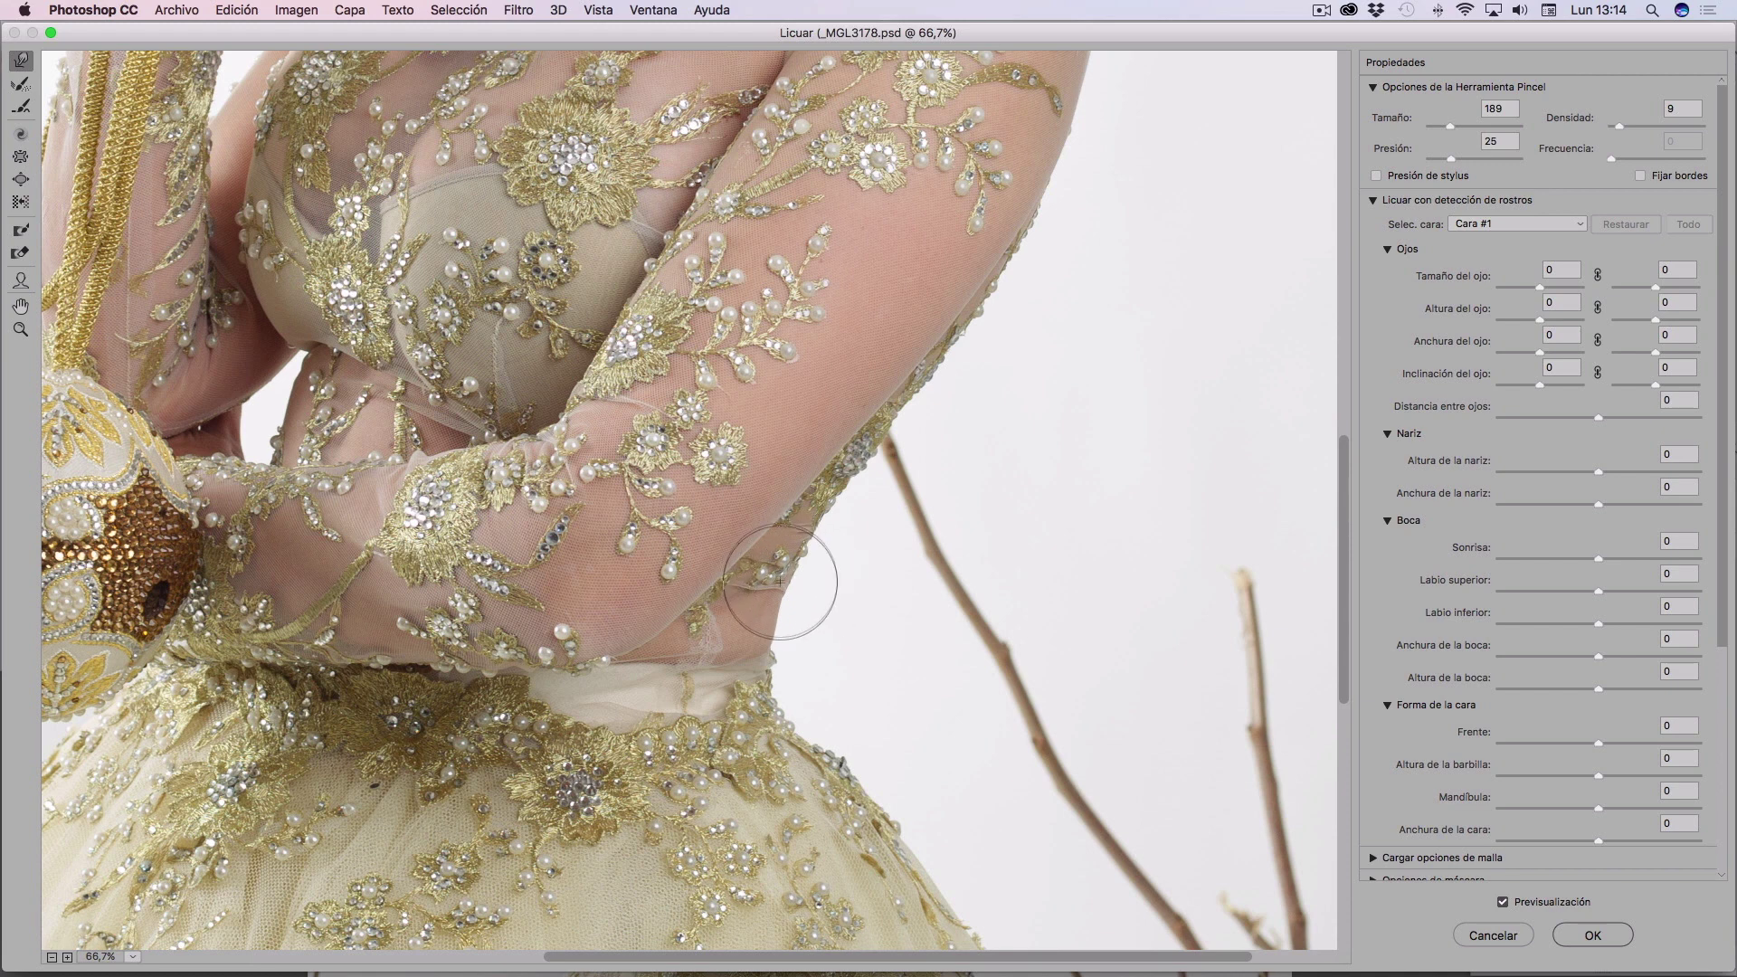
pyautogui.moveTo(811, 603); pyautogui.dragTo(779, 652)
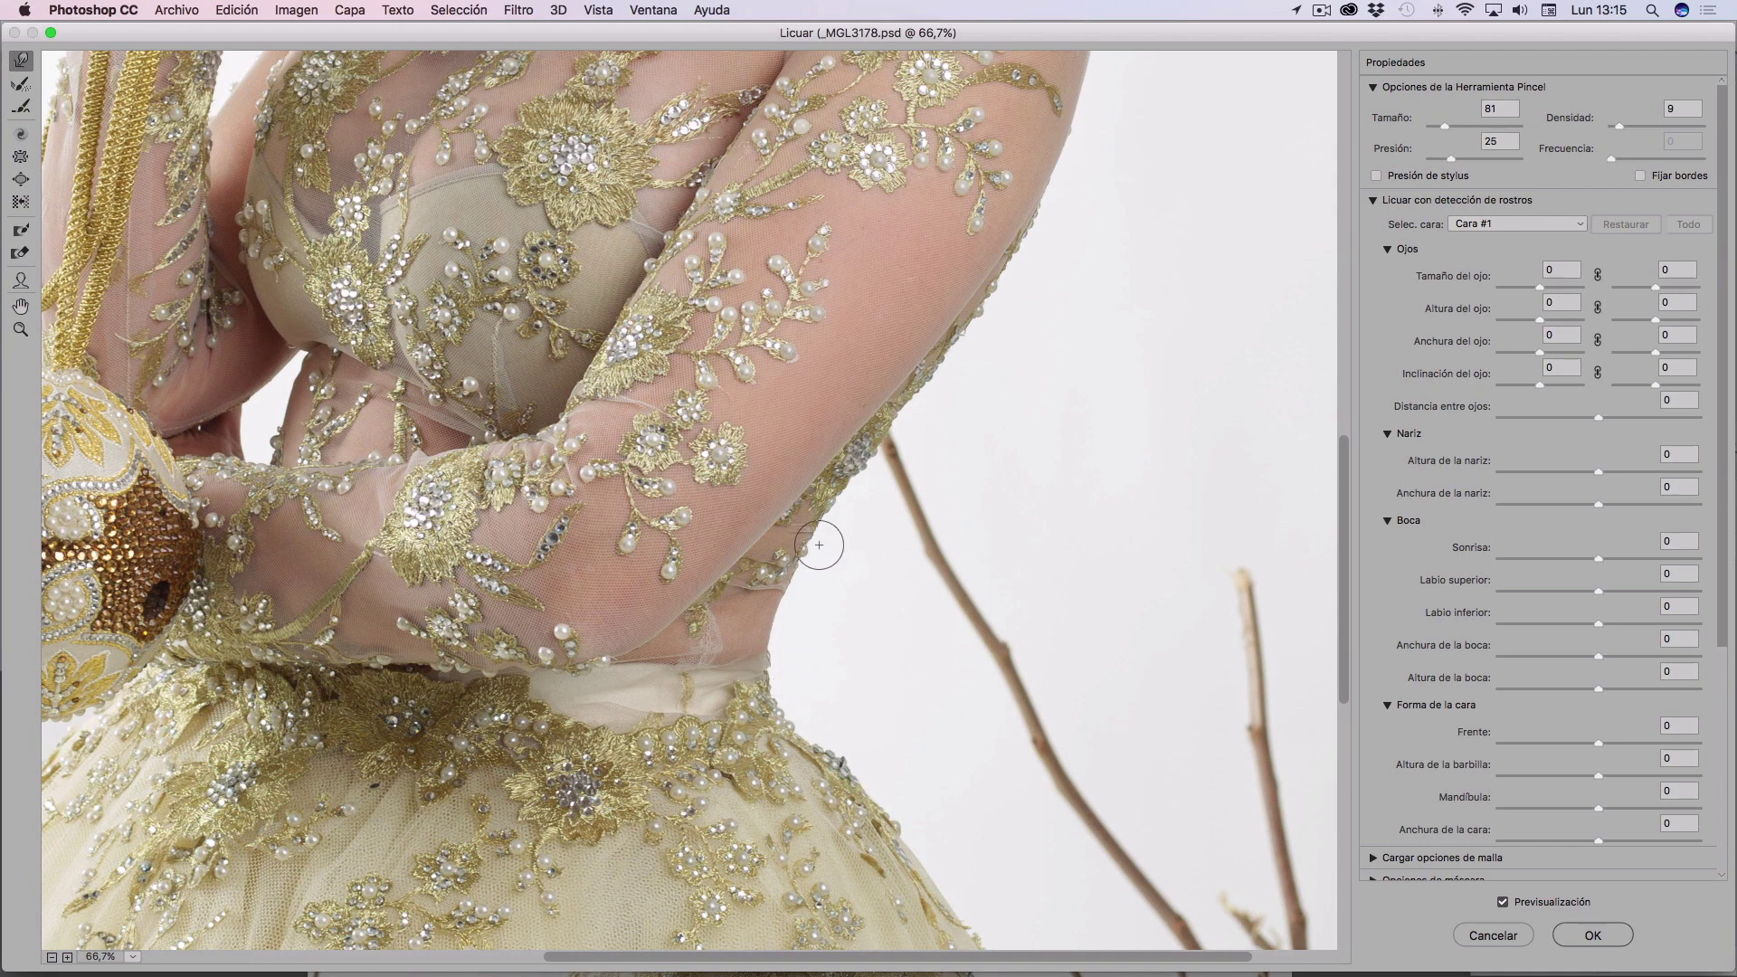
# Zoom closer, smooth the sleeve edge, and with brush size 25 push in the arm near the pearls
pyautogui.press('super+alt+0')
pyautogui.moveTo(822, 515); pyautogui.dragTo(868, 487)
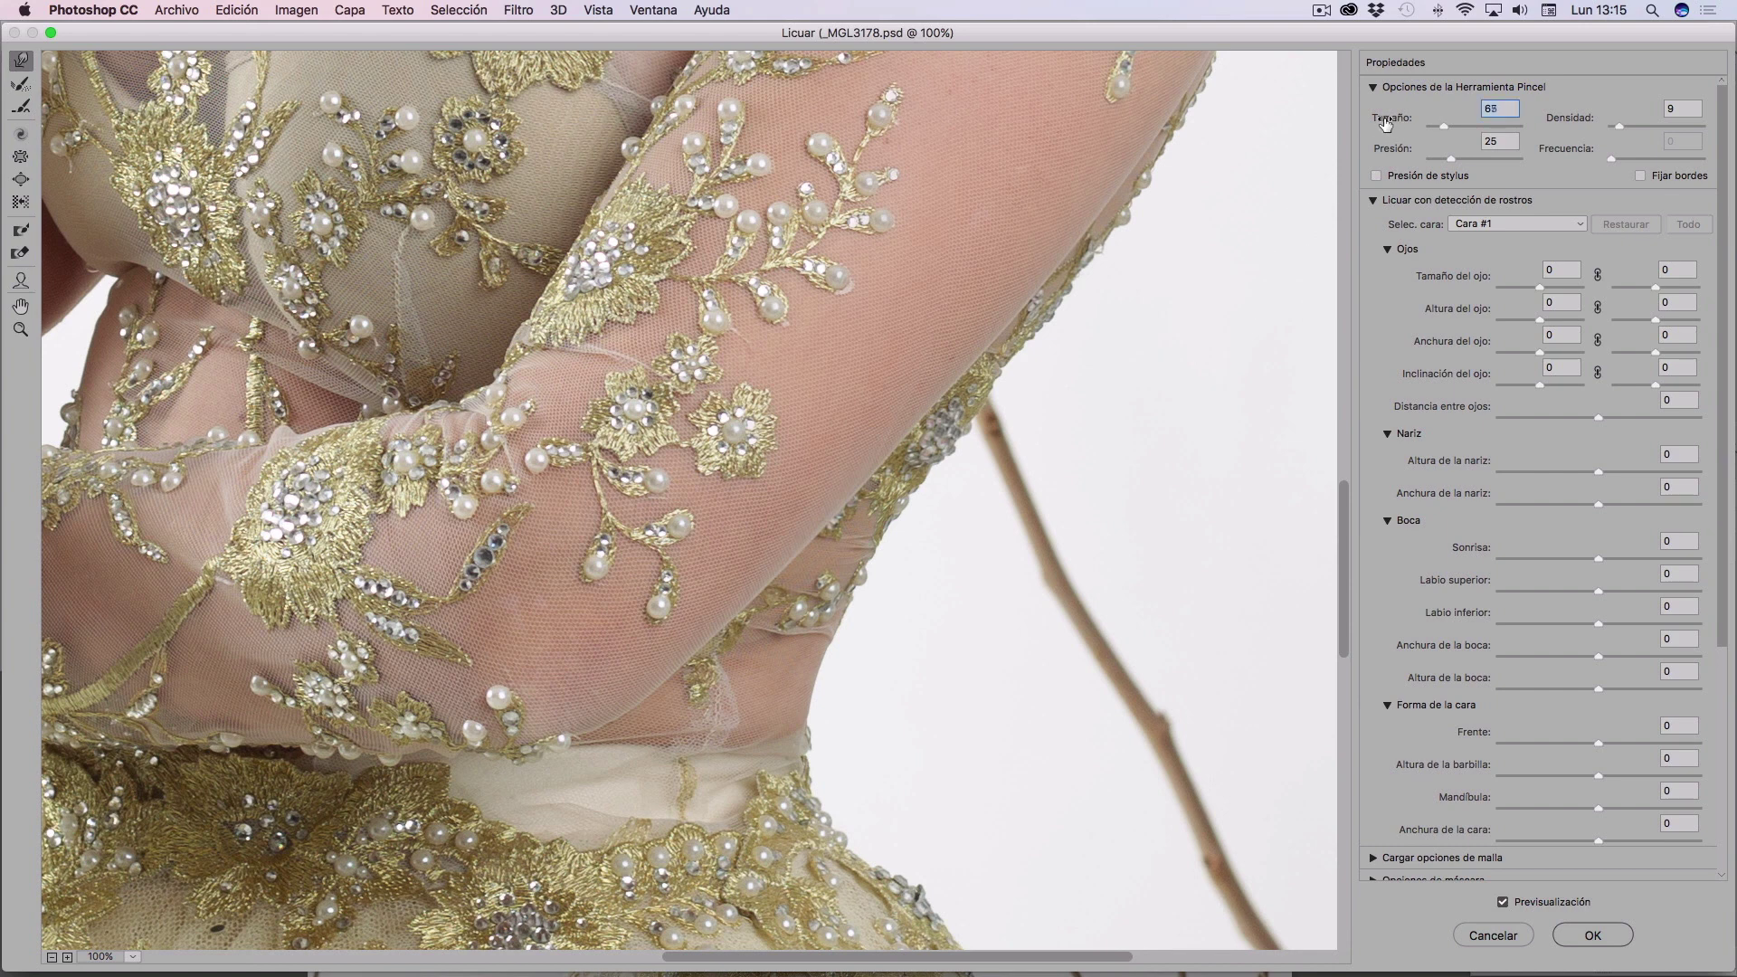
pyautogui.moveTo(1378, 124); pyautogui.dragTo(1372, 124)
pyautogui.press('super+plus')
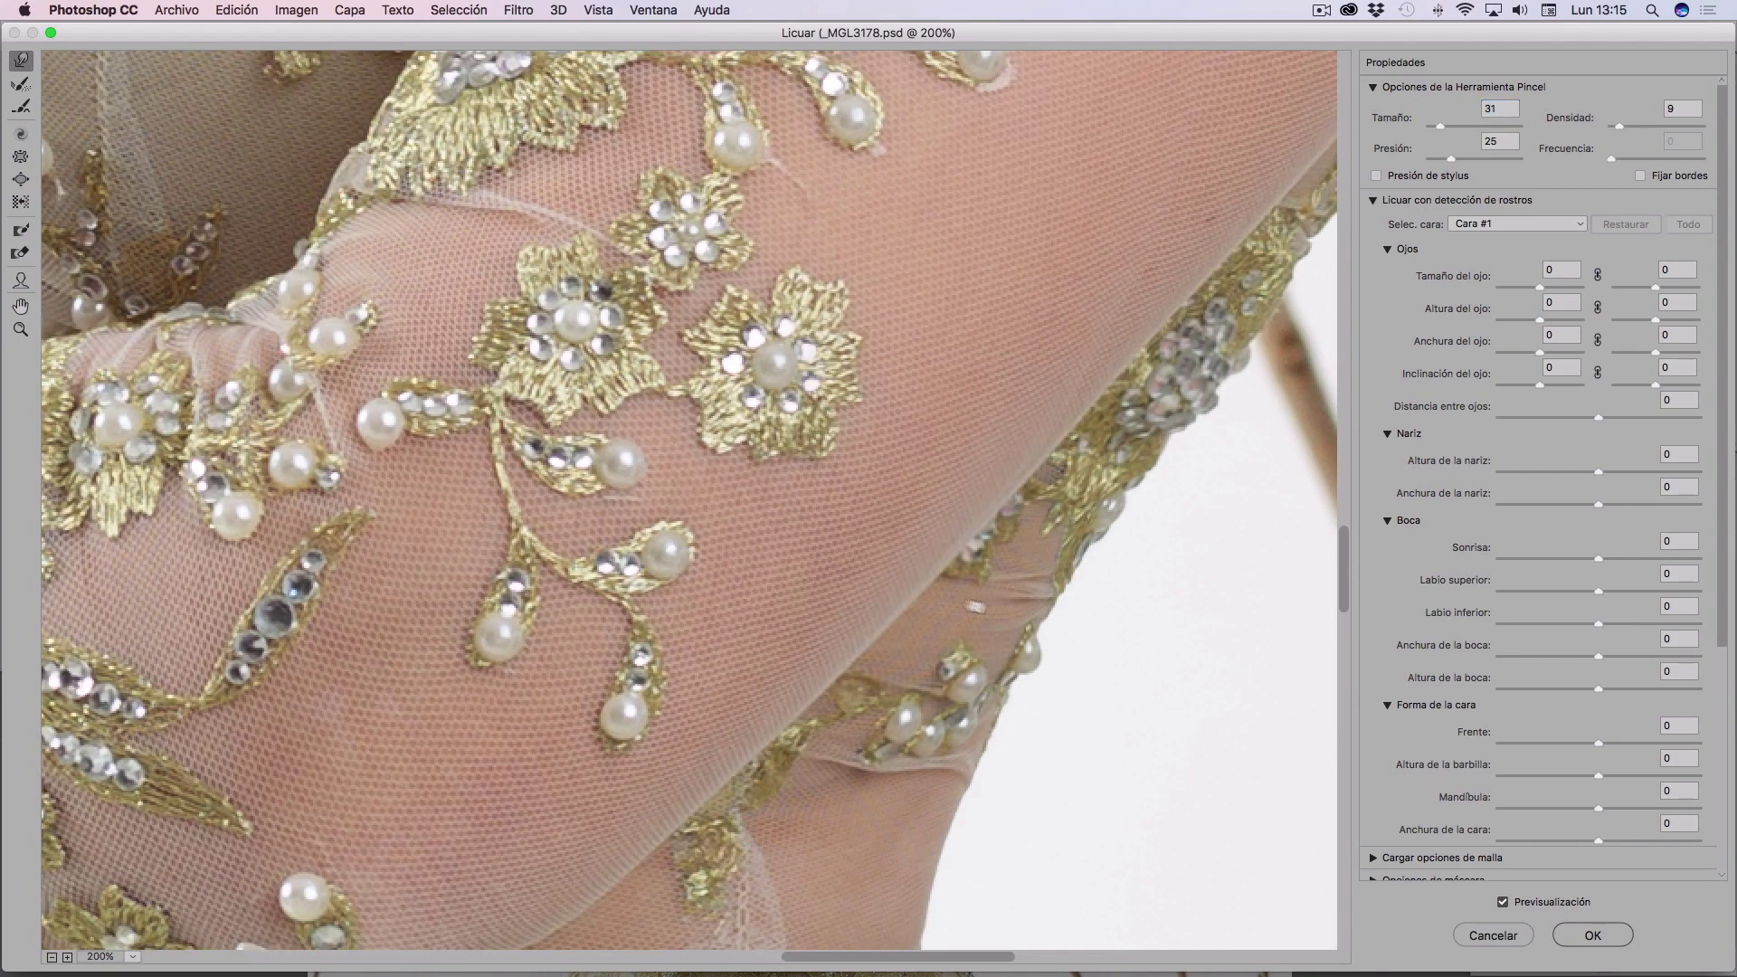
pyautogui.hscroll(5, 856, 563)
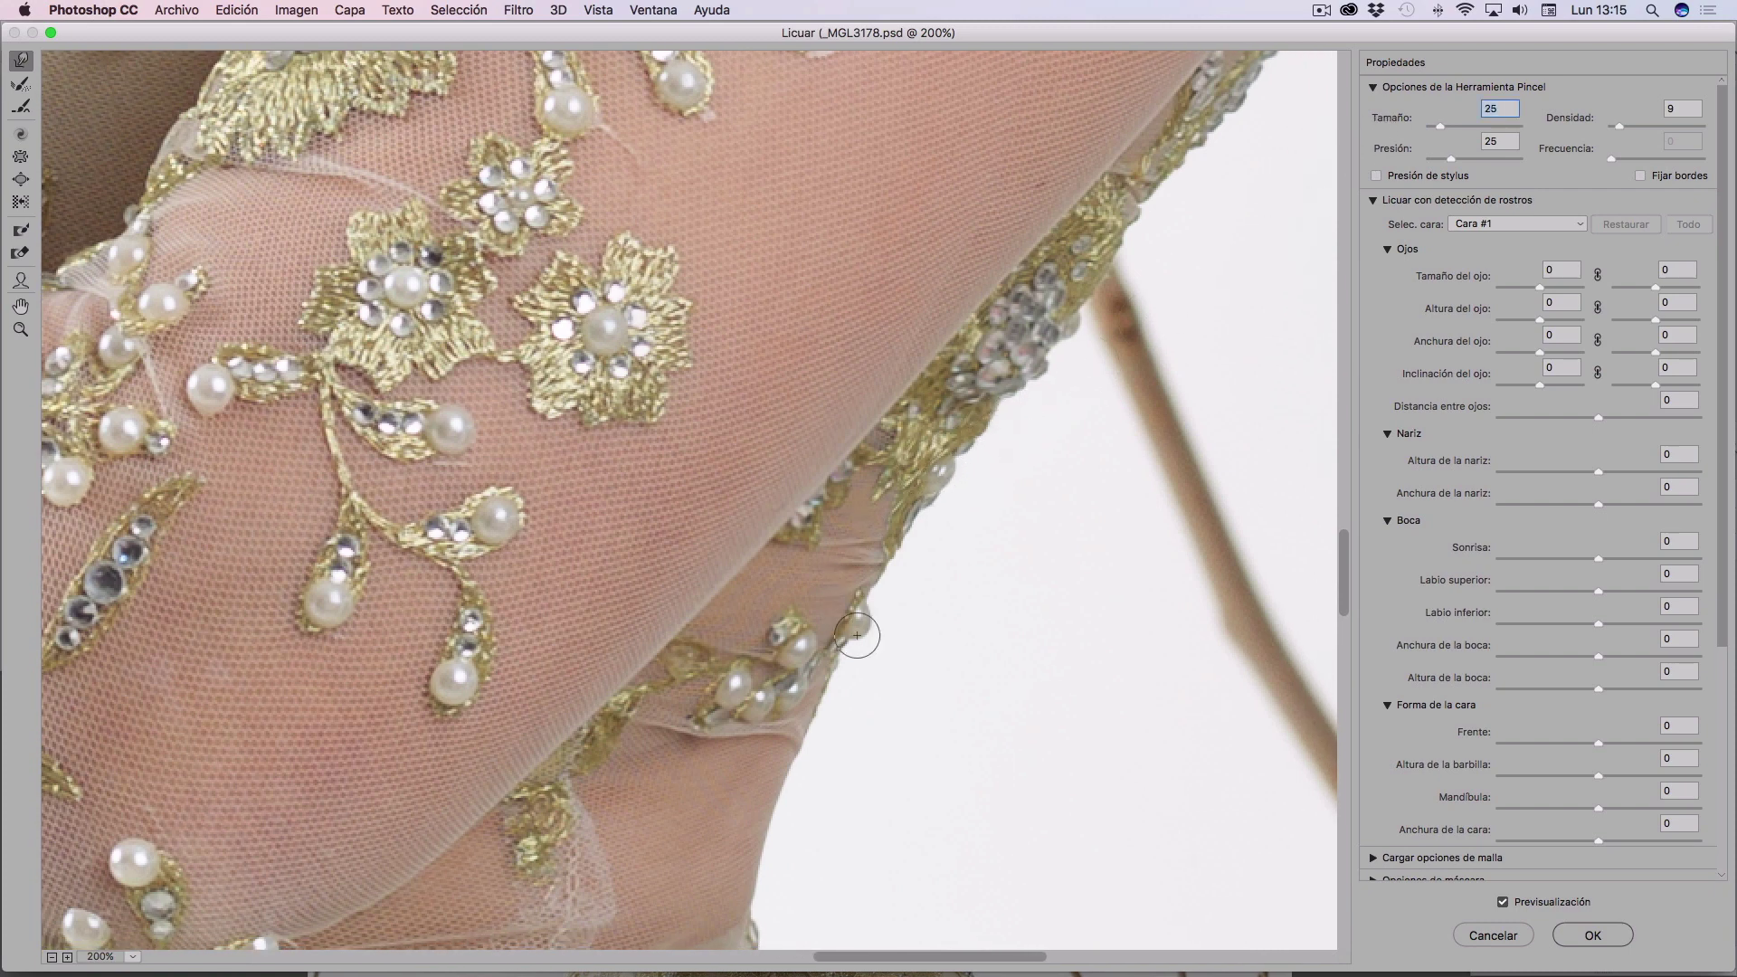
pyautogui.moveTo(853, 633)
pyautogui.mouseDown()
pyautogui.moveTo(865, 612)
pyautogui.moveTo(856, 632)
pyautogui.mouseUp()
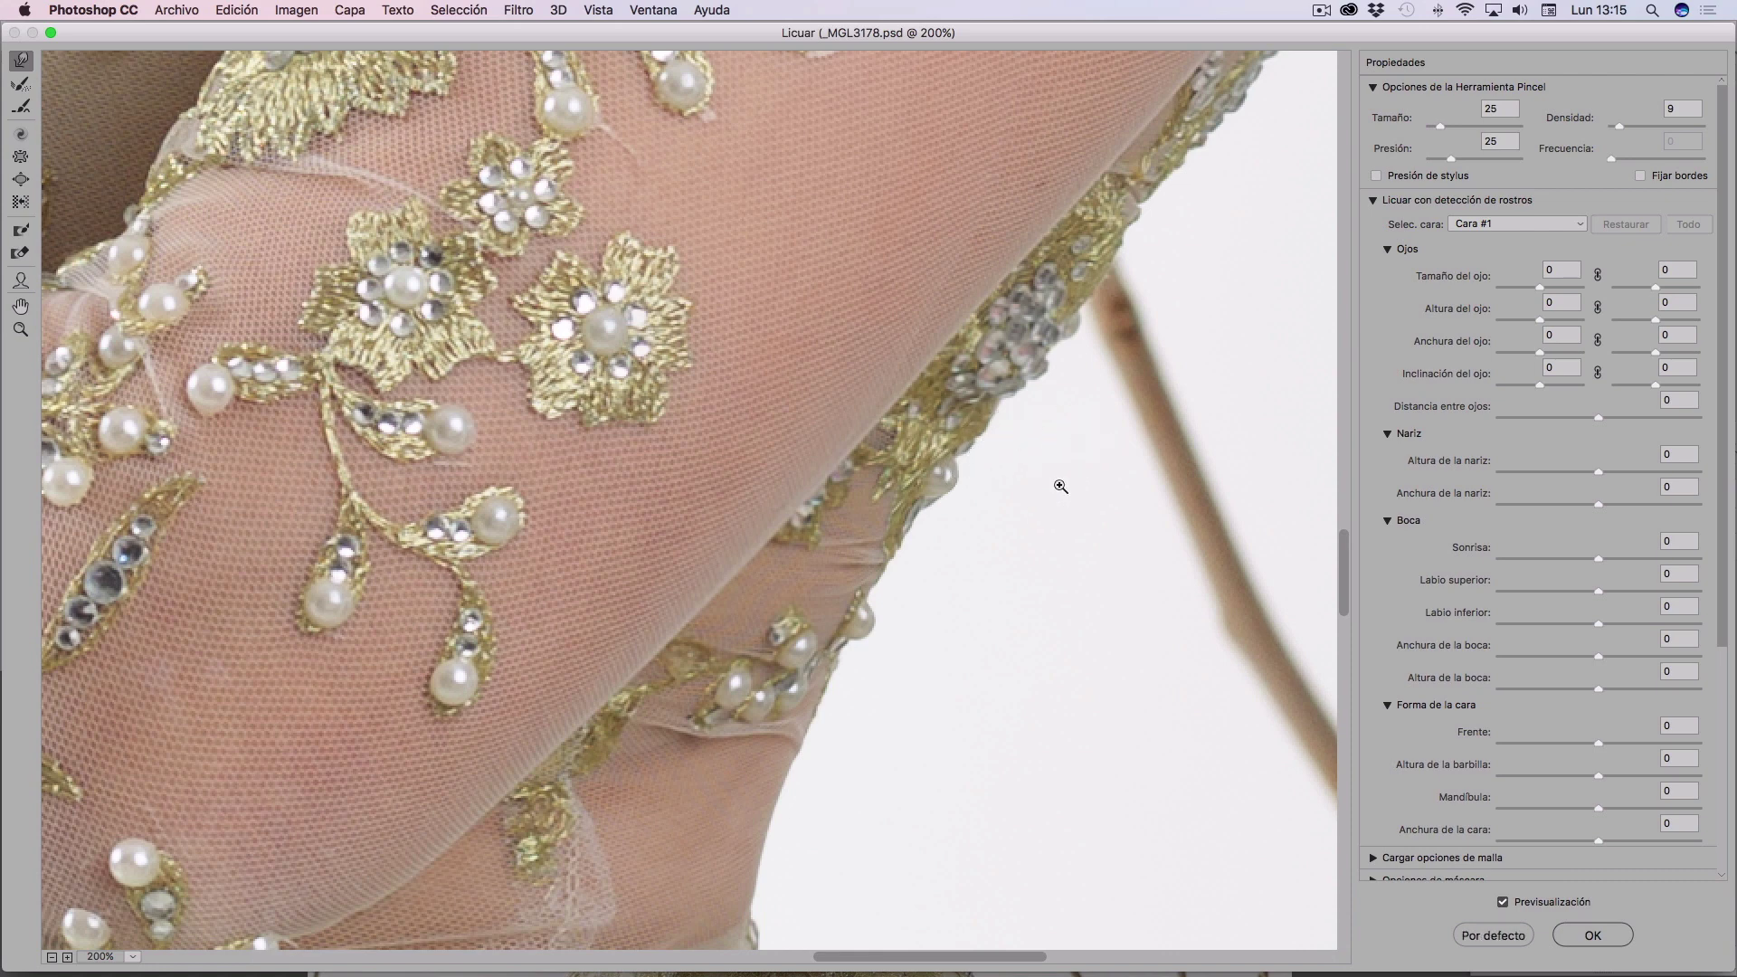
pyautogui.keyDown('alt'); pyautogui.scroll(-3, 1059, 484); pyautogui.keyUp('alt')
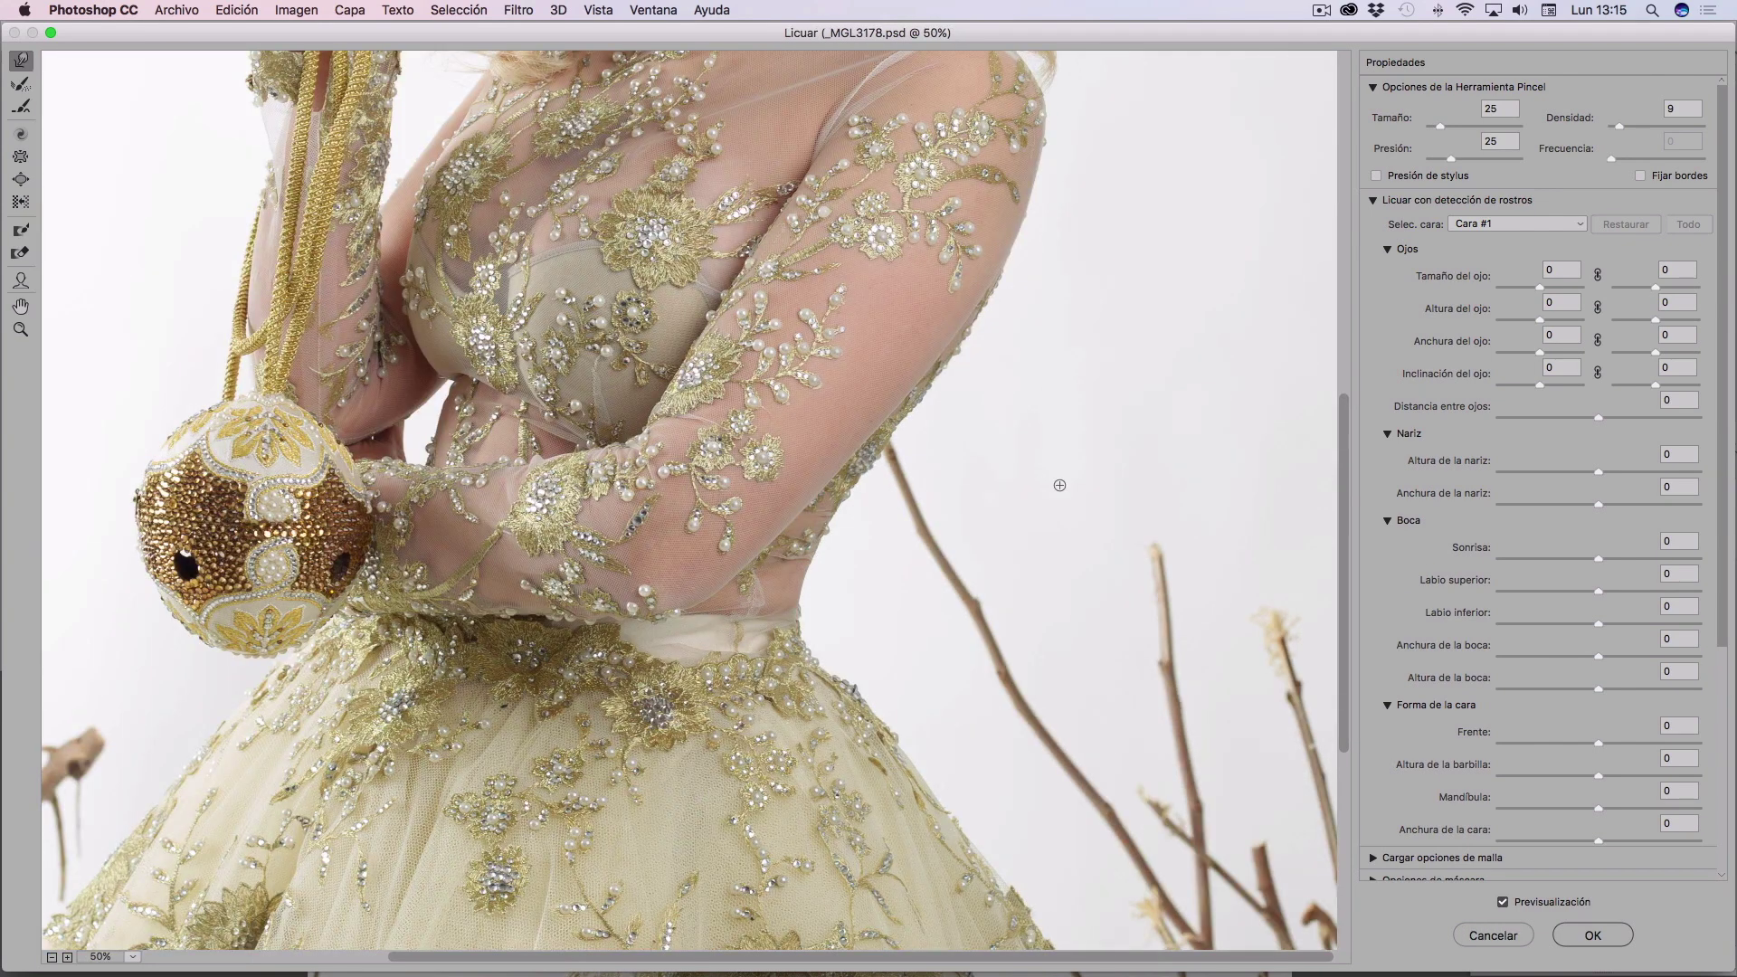
pyautogui.scroll(5, 1047, 485)
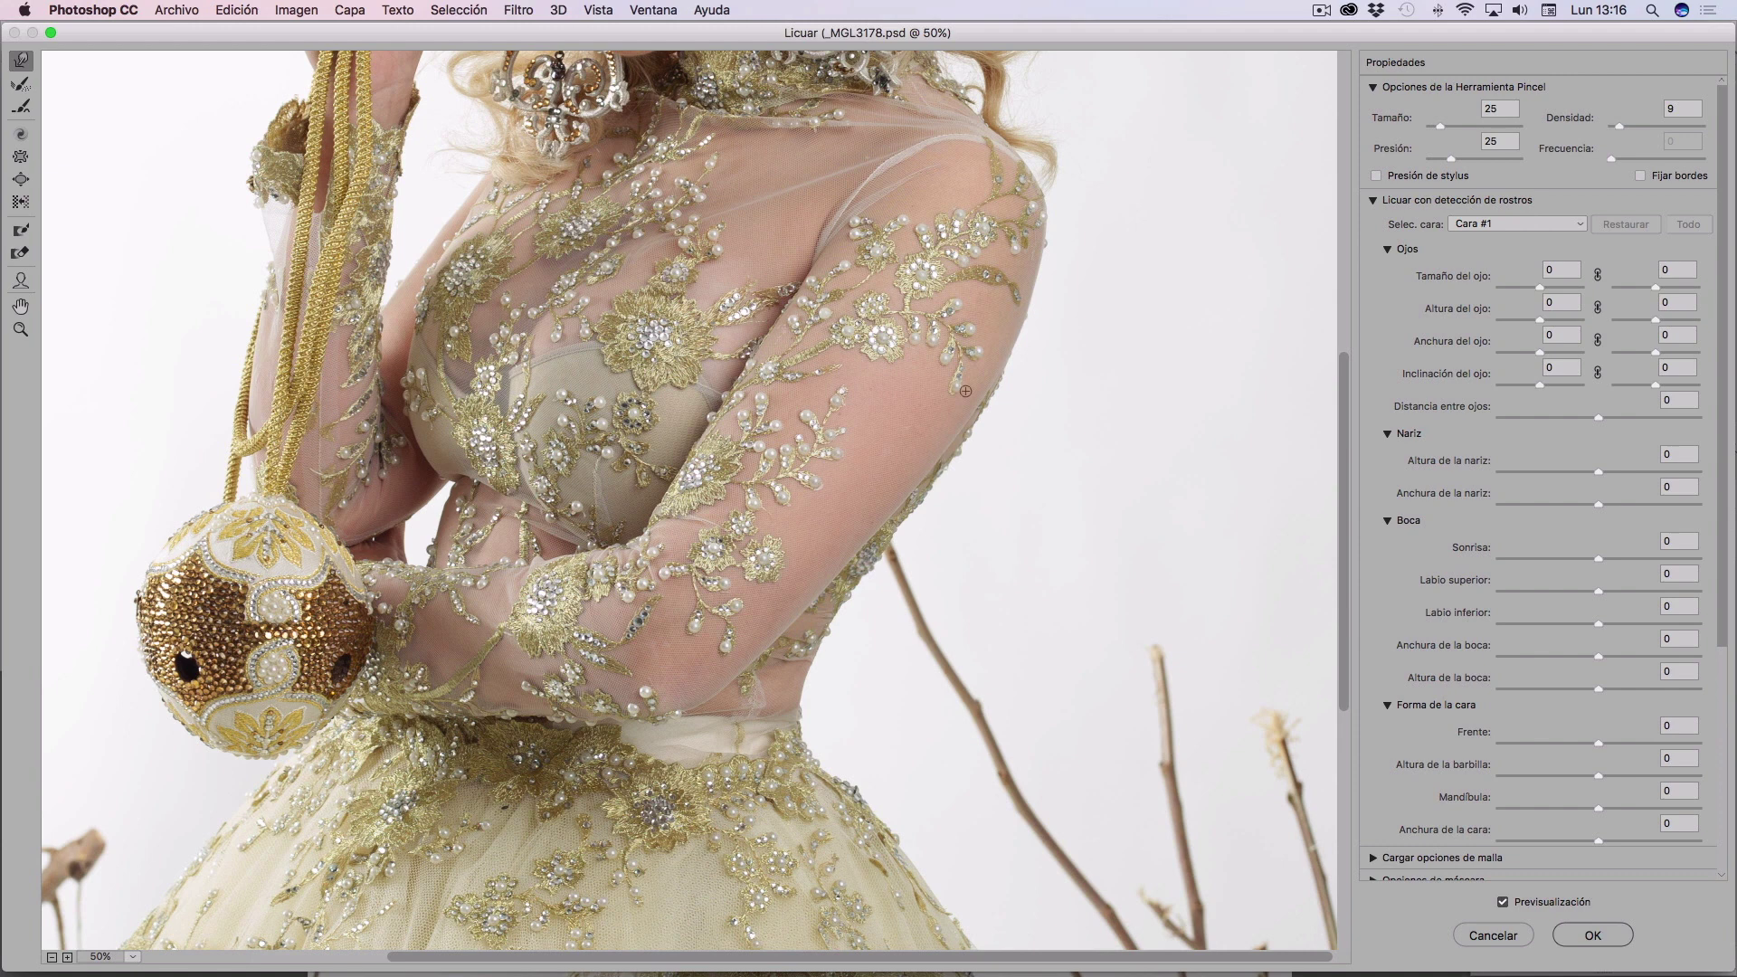
pyautogui.click(1502, 902)
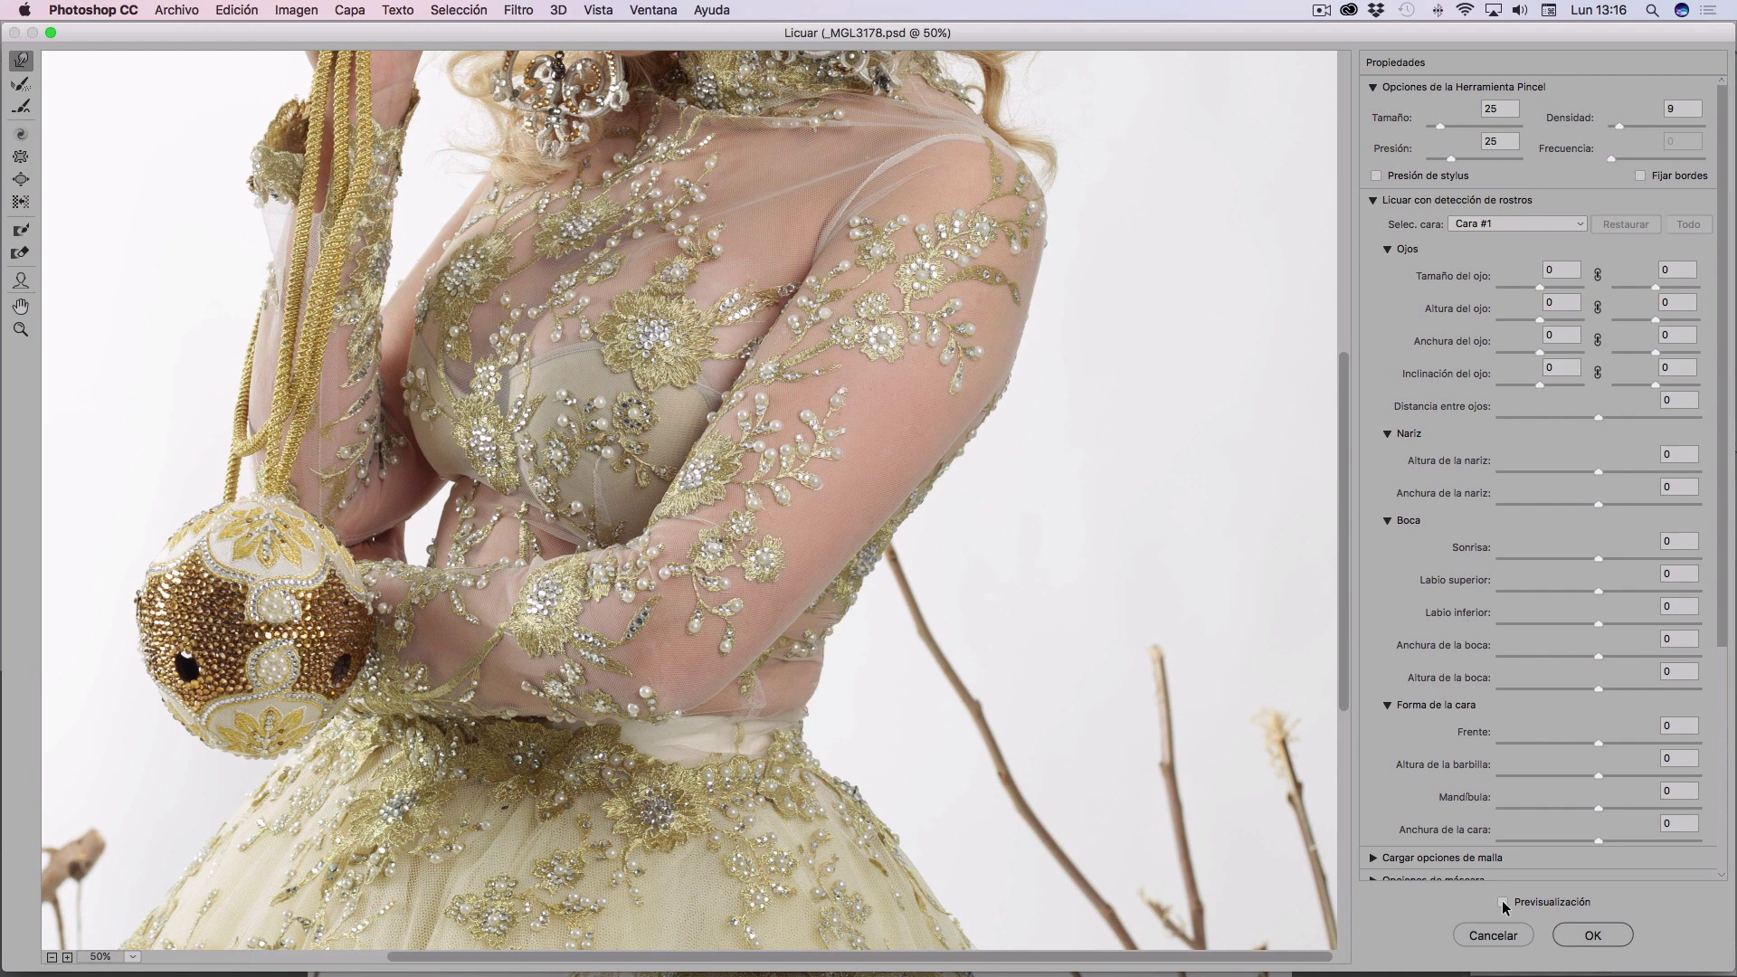
pyautogui.click(1502, 902)
pyautogui.click(1502, 902)
pyautogui.hotkey('ctrl', '-')
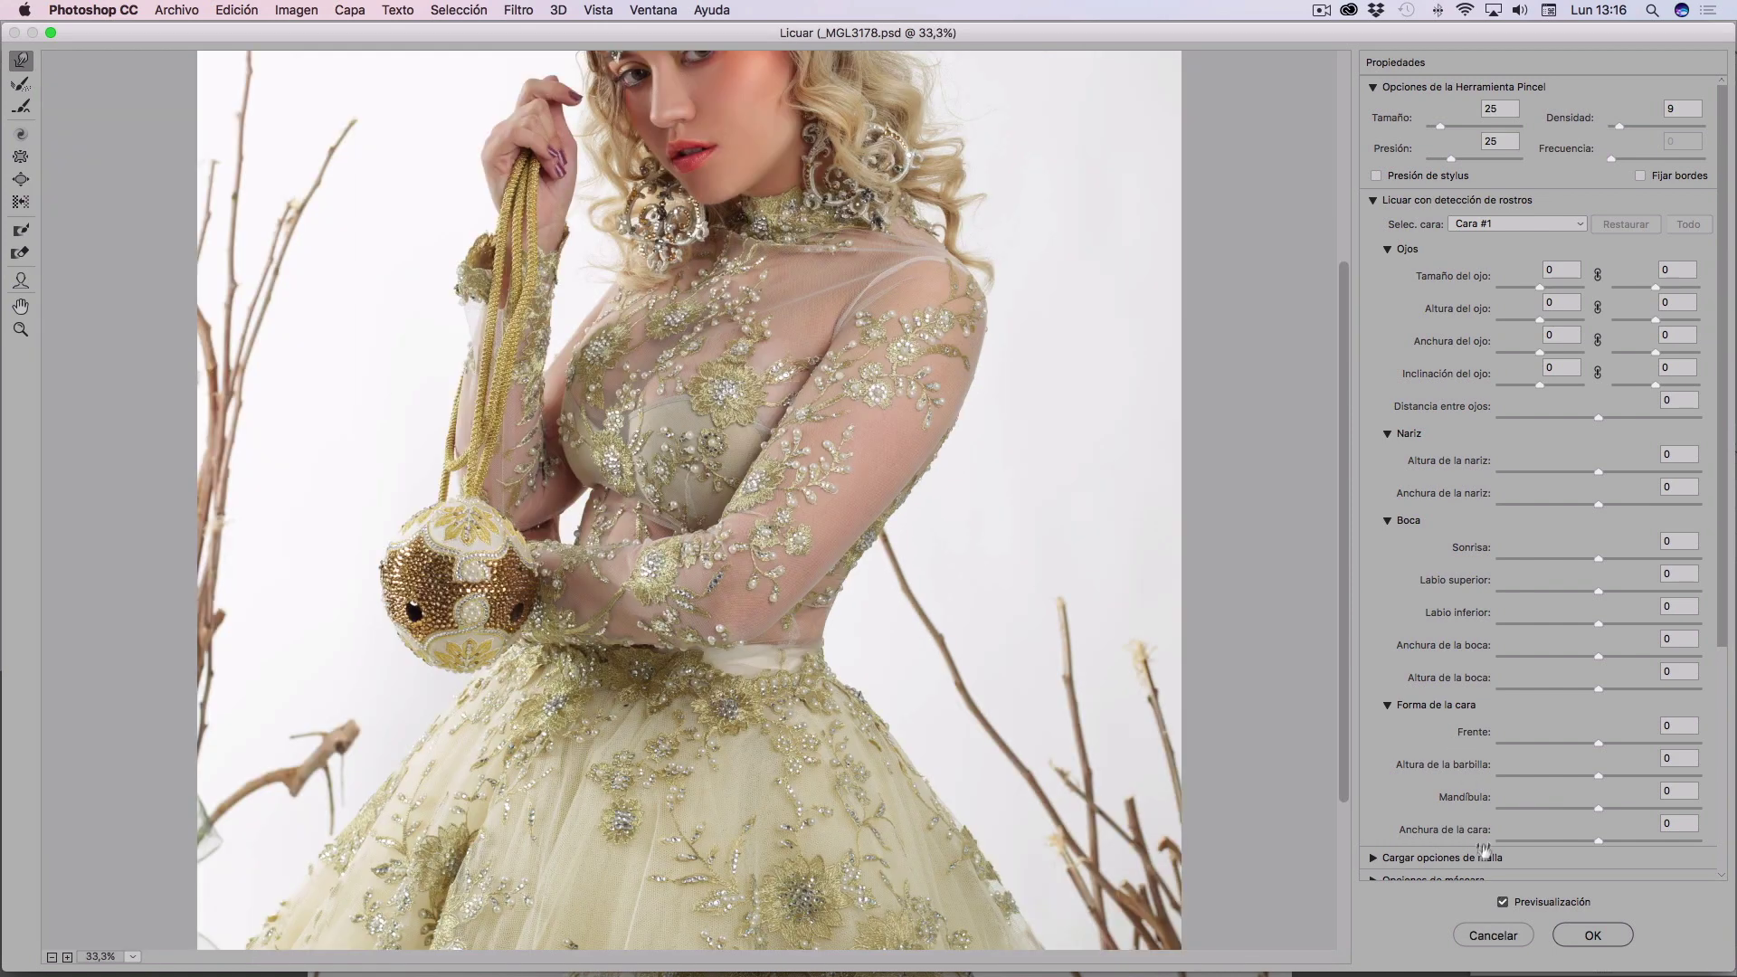
pyautogui.click(1502, 902)
pyautogui.click(1502, 902)
pyautogui.click(1503, 903)
pyautogui.scroll(3, 864, 384)
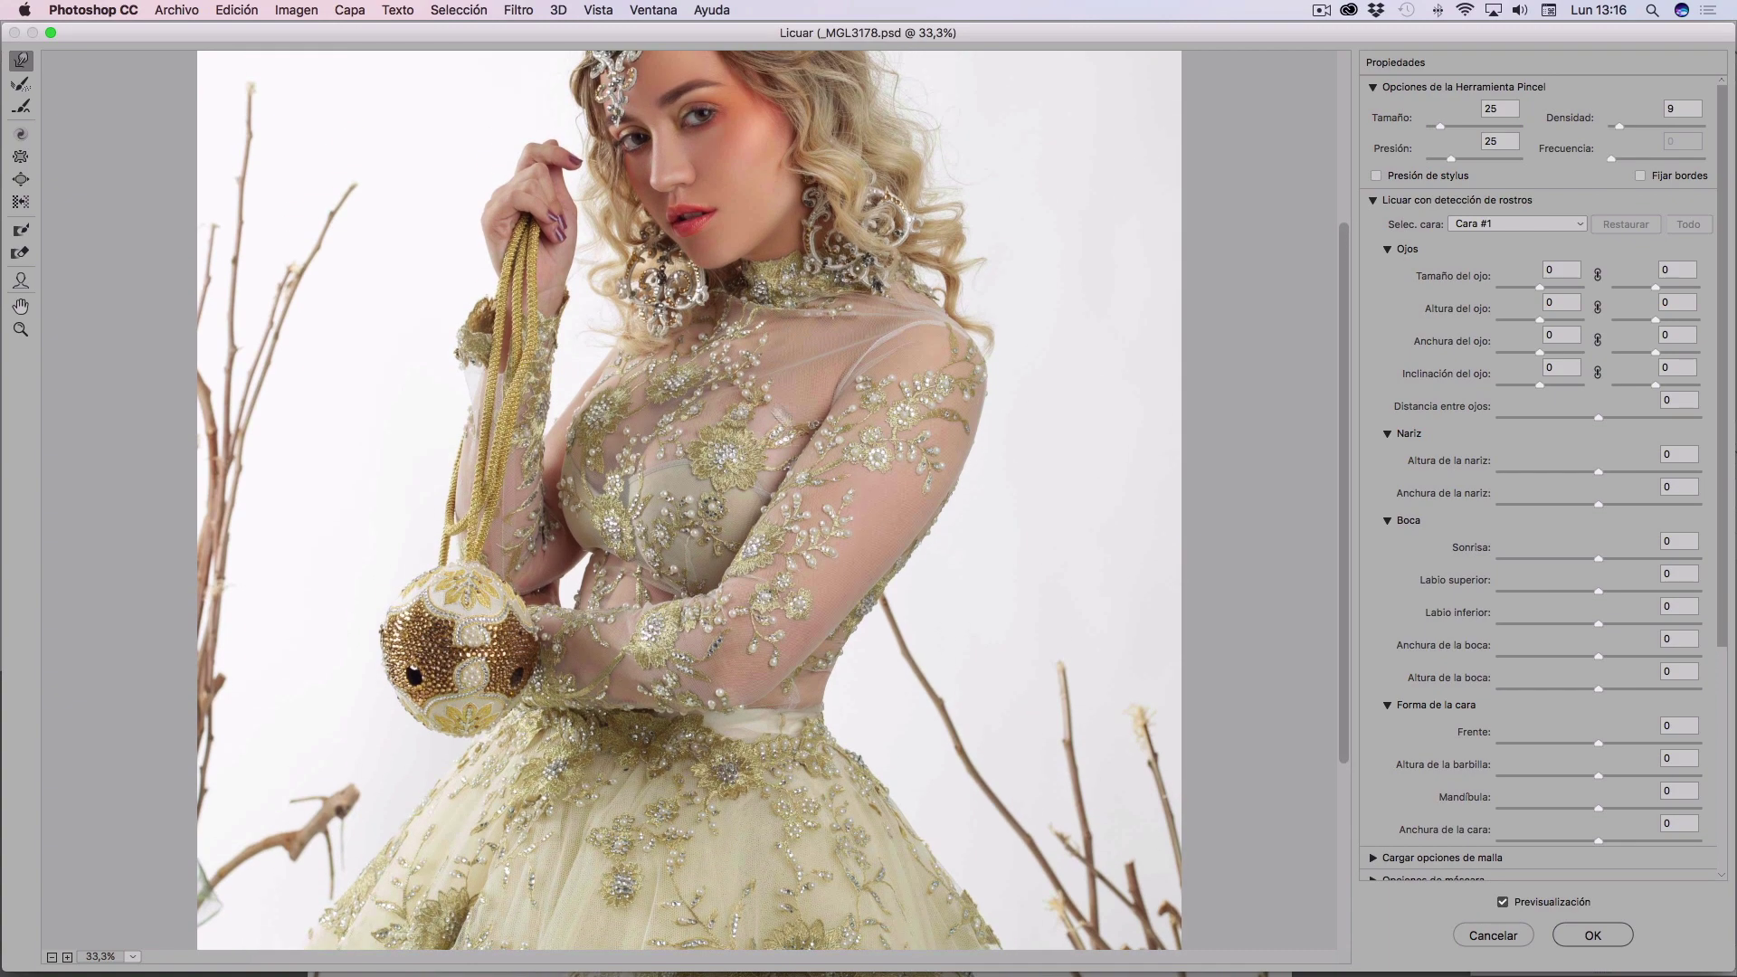
# Zoom into the face at 100%, set the Liquify brush size to 65, and toggle preview to compare
pyautogui.moveTo(747, 391); pyautogui.dragTo(746, 586)
pyautogui.press('super+plus')
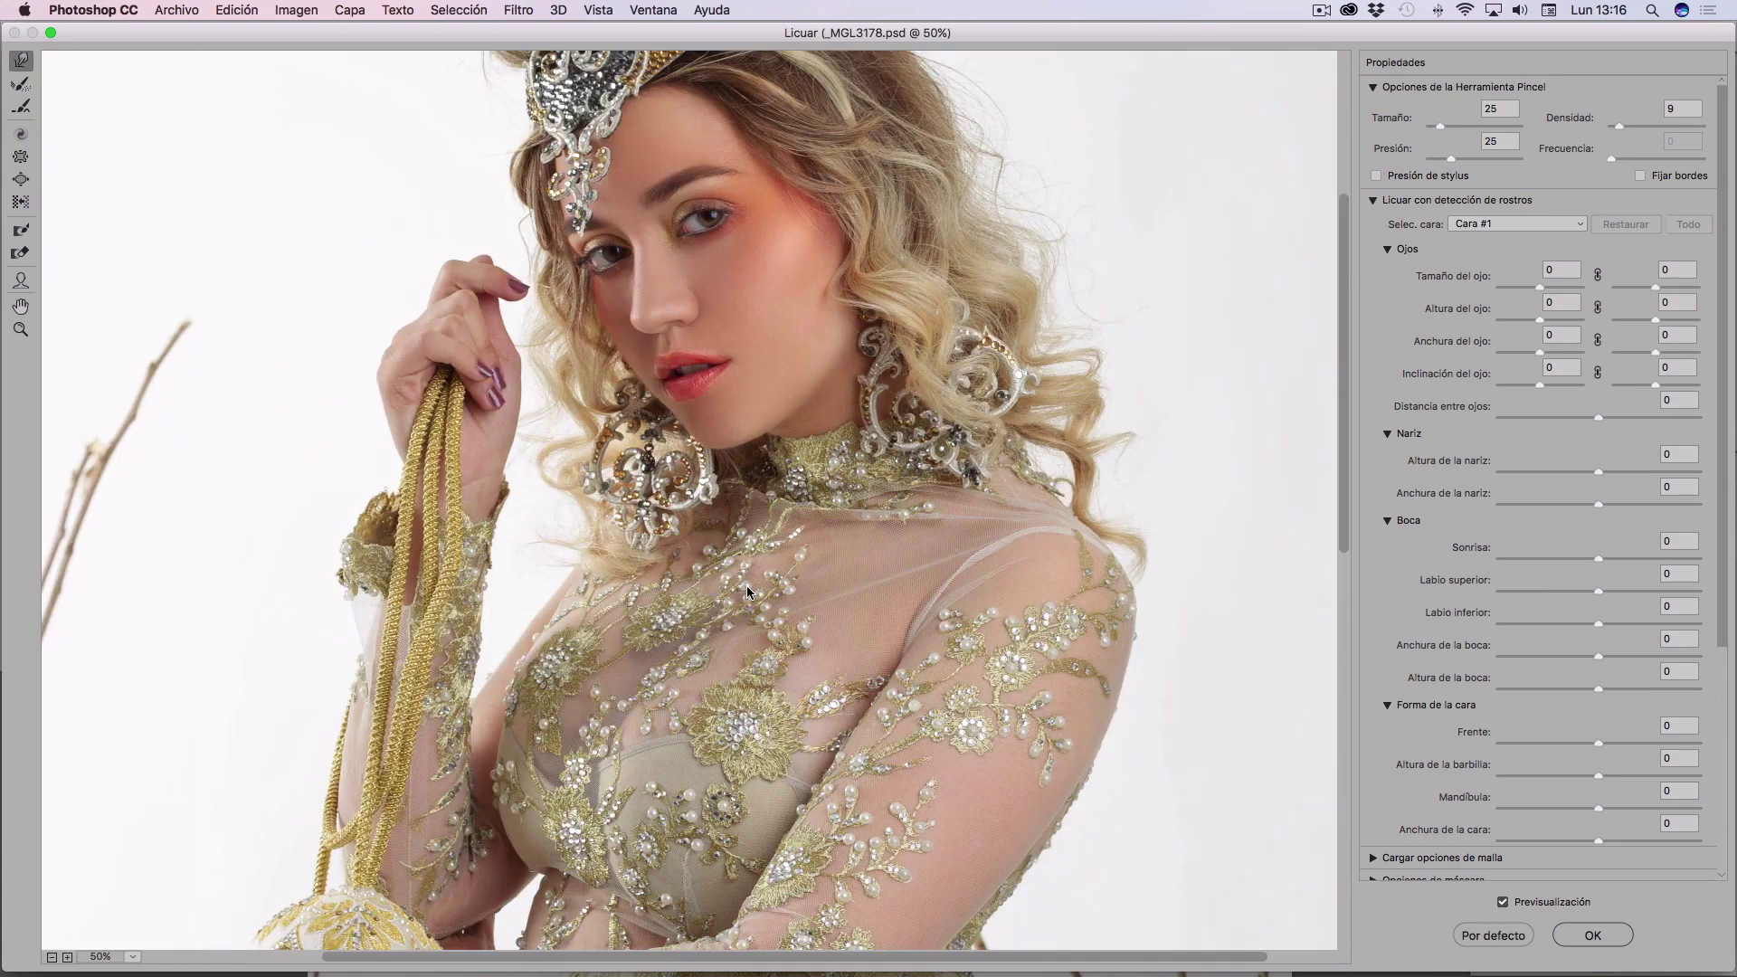
pyautogui.press('super+plus')
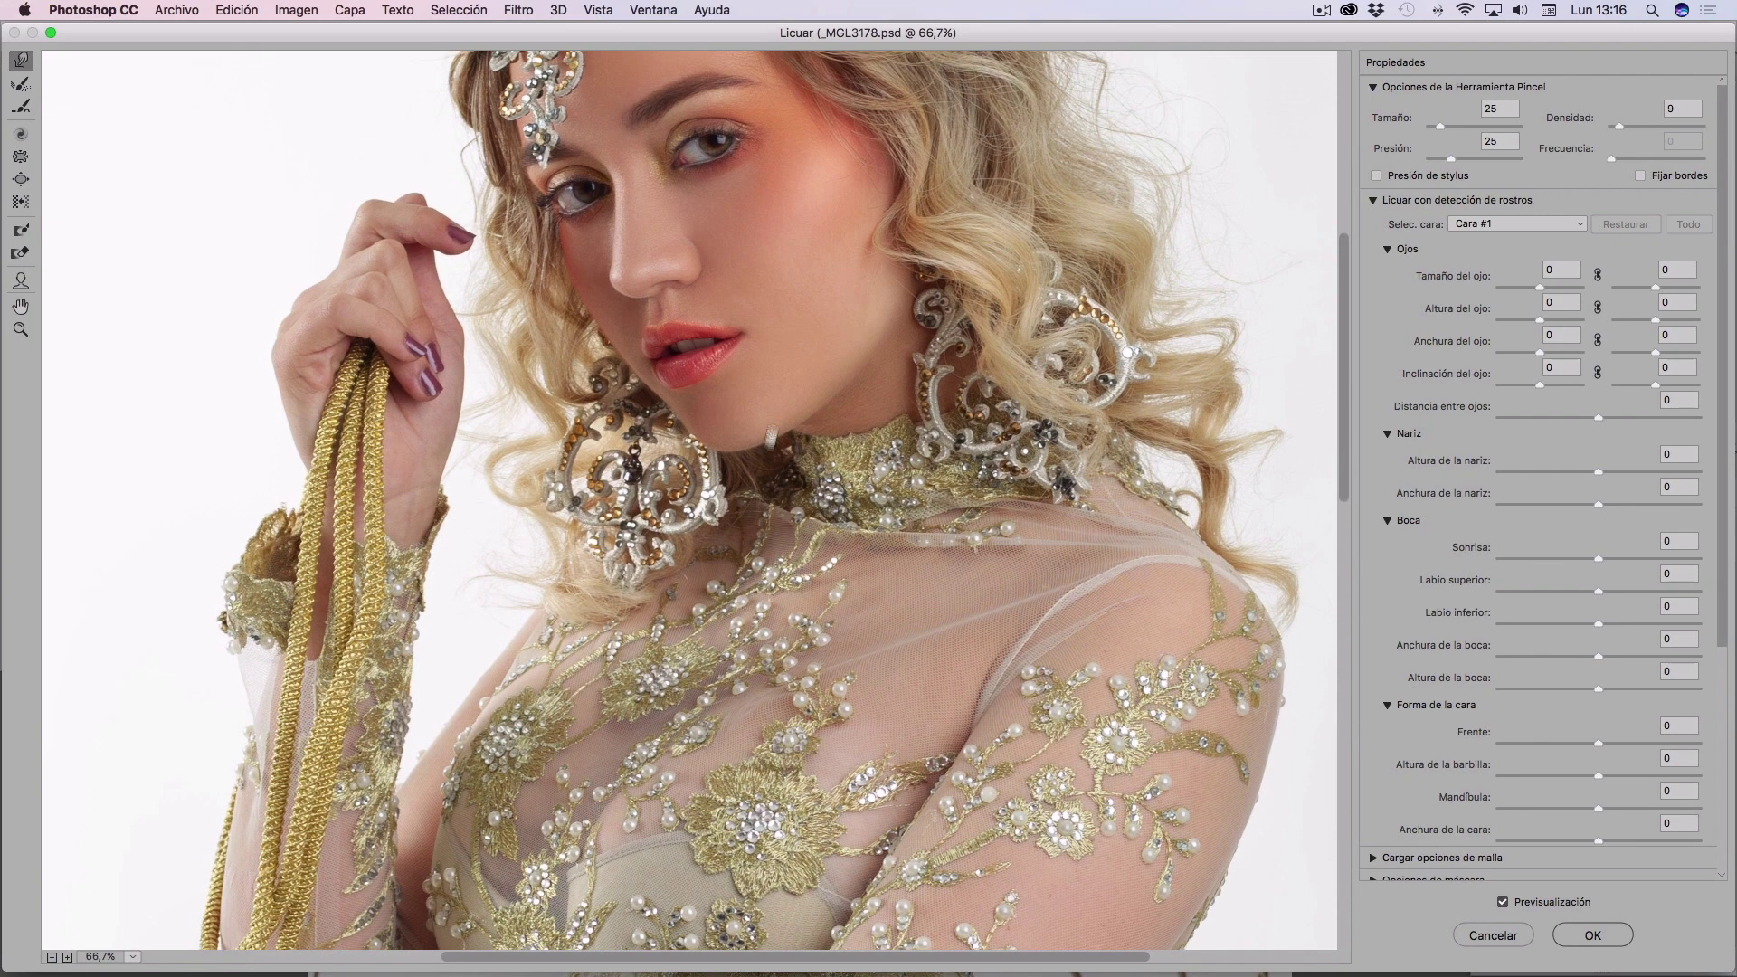
pyautogui.moveTo(786, 337); pyautogui.dragTo(745, 550)
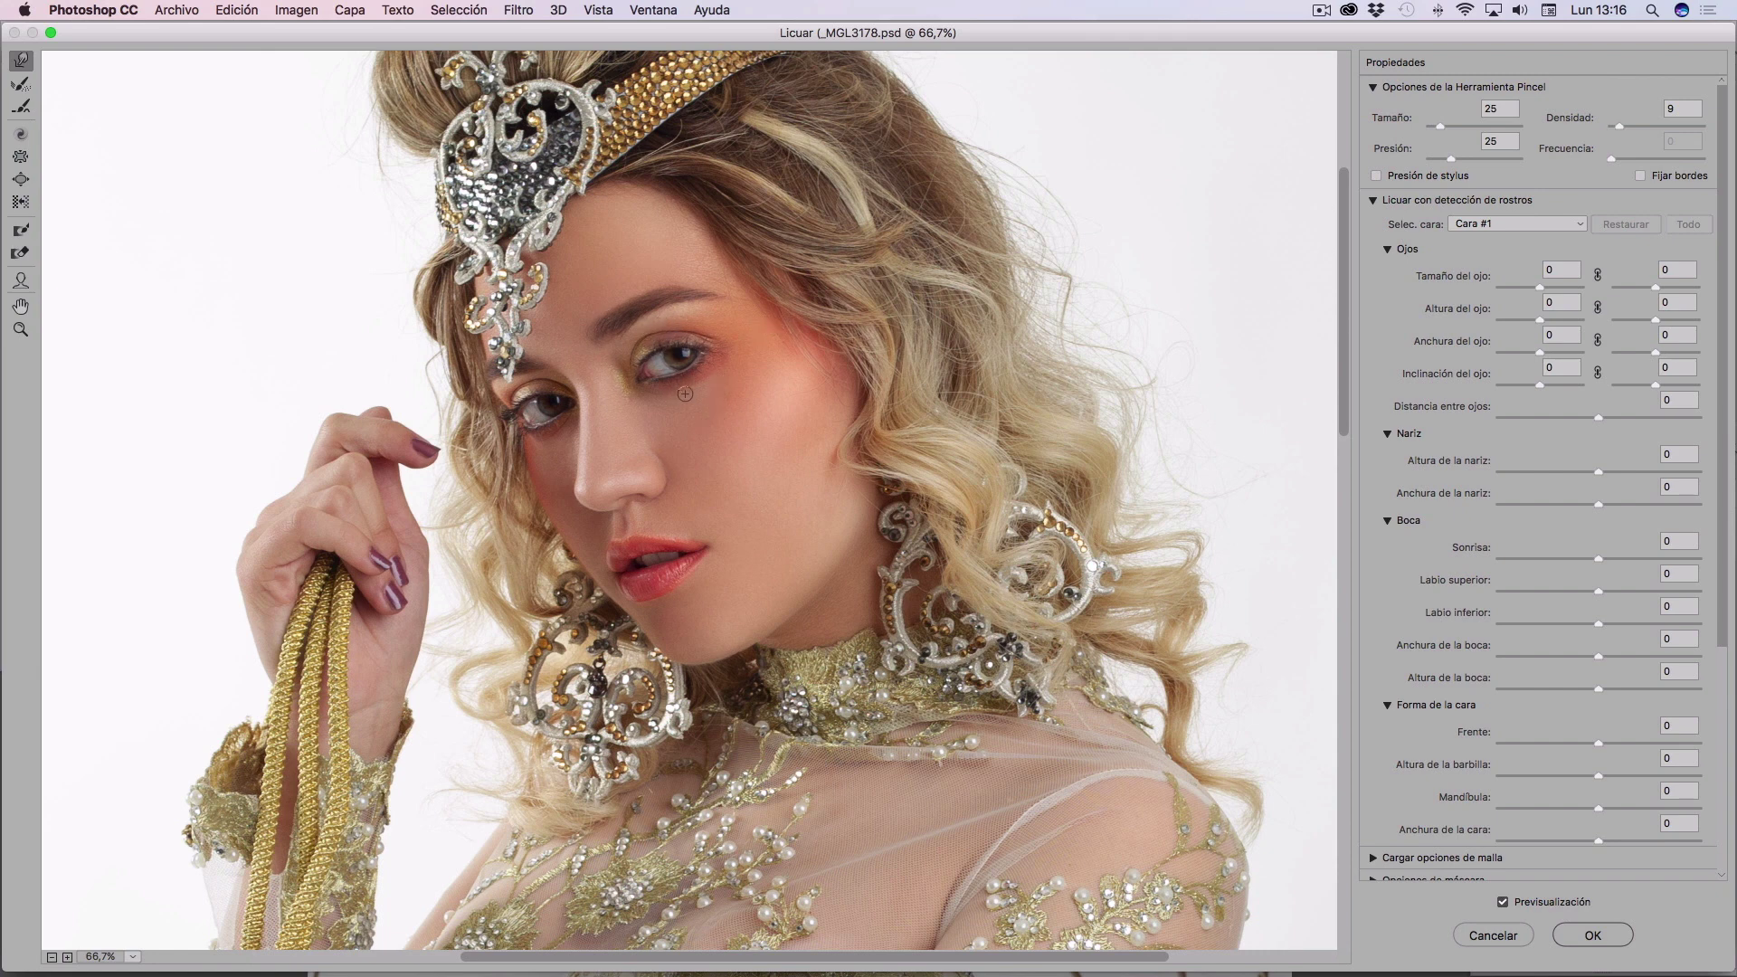
pyautogui.keyDown('alt'); pyautogui.scroll(1, 587, 502); pyautogui.keyUp('alt')
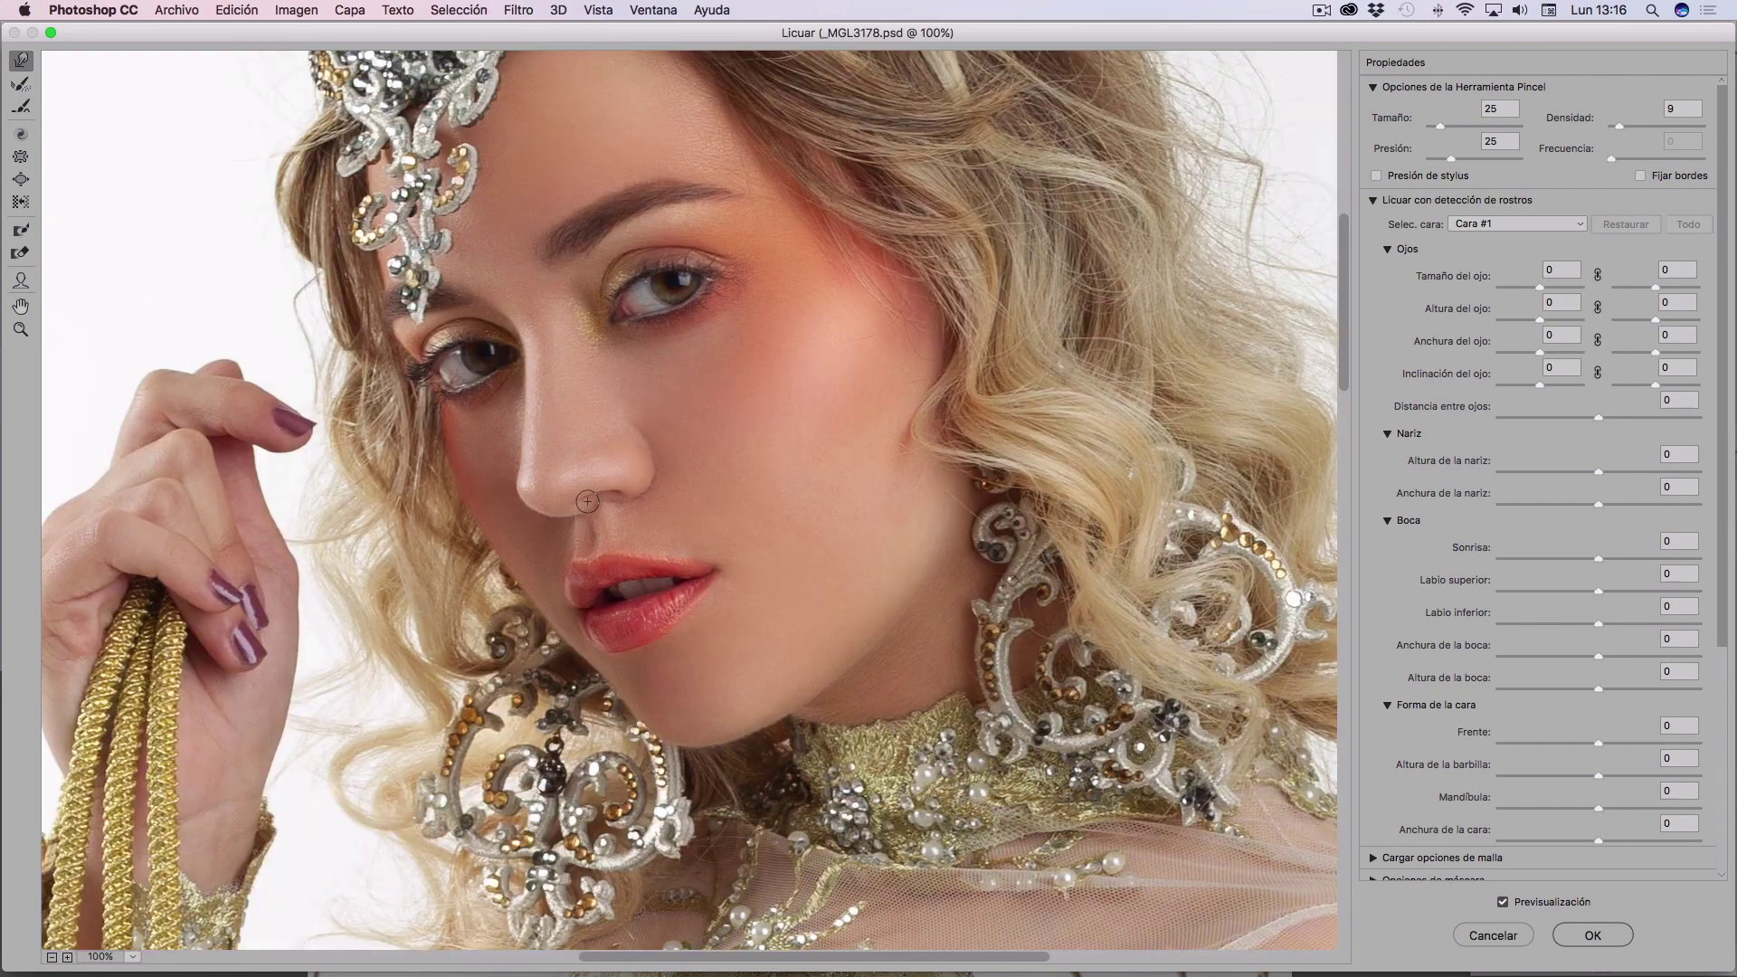
pyautogui.moveTo(592, 386)
pyautogui.mouseDown()
pyautogui.moveTo(621, 407)
pyautogui.moveTo(756, 407)
pyautogui.moveTo(770, 433)
pyautogui.mouseUp()
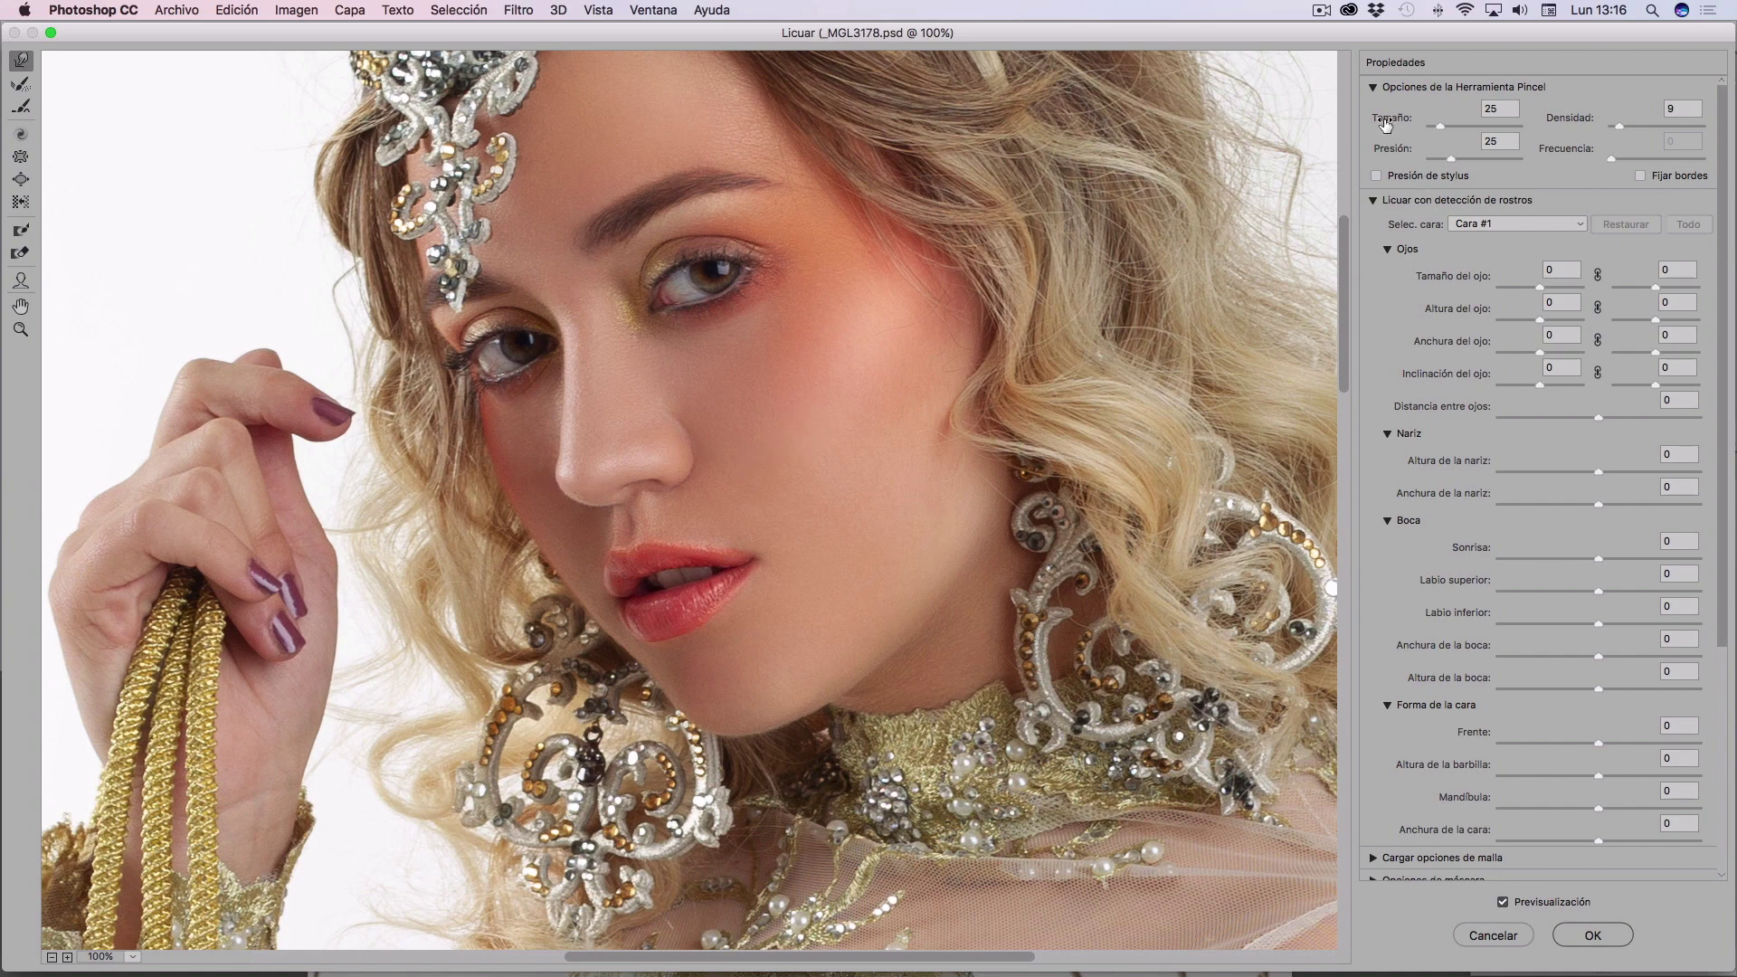
pyautogui.moveTo(1404, 126); pyautogui.dragTo(1424, 127)
pyautogui.click(1500, 902)
# Zoom out to 50% to show the whole head and hair, and set brush size to 437
pyautogui.hotkey('ctrl', '-')
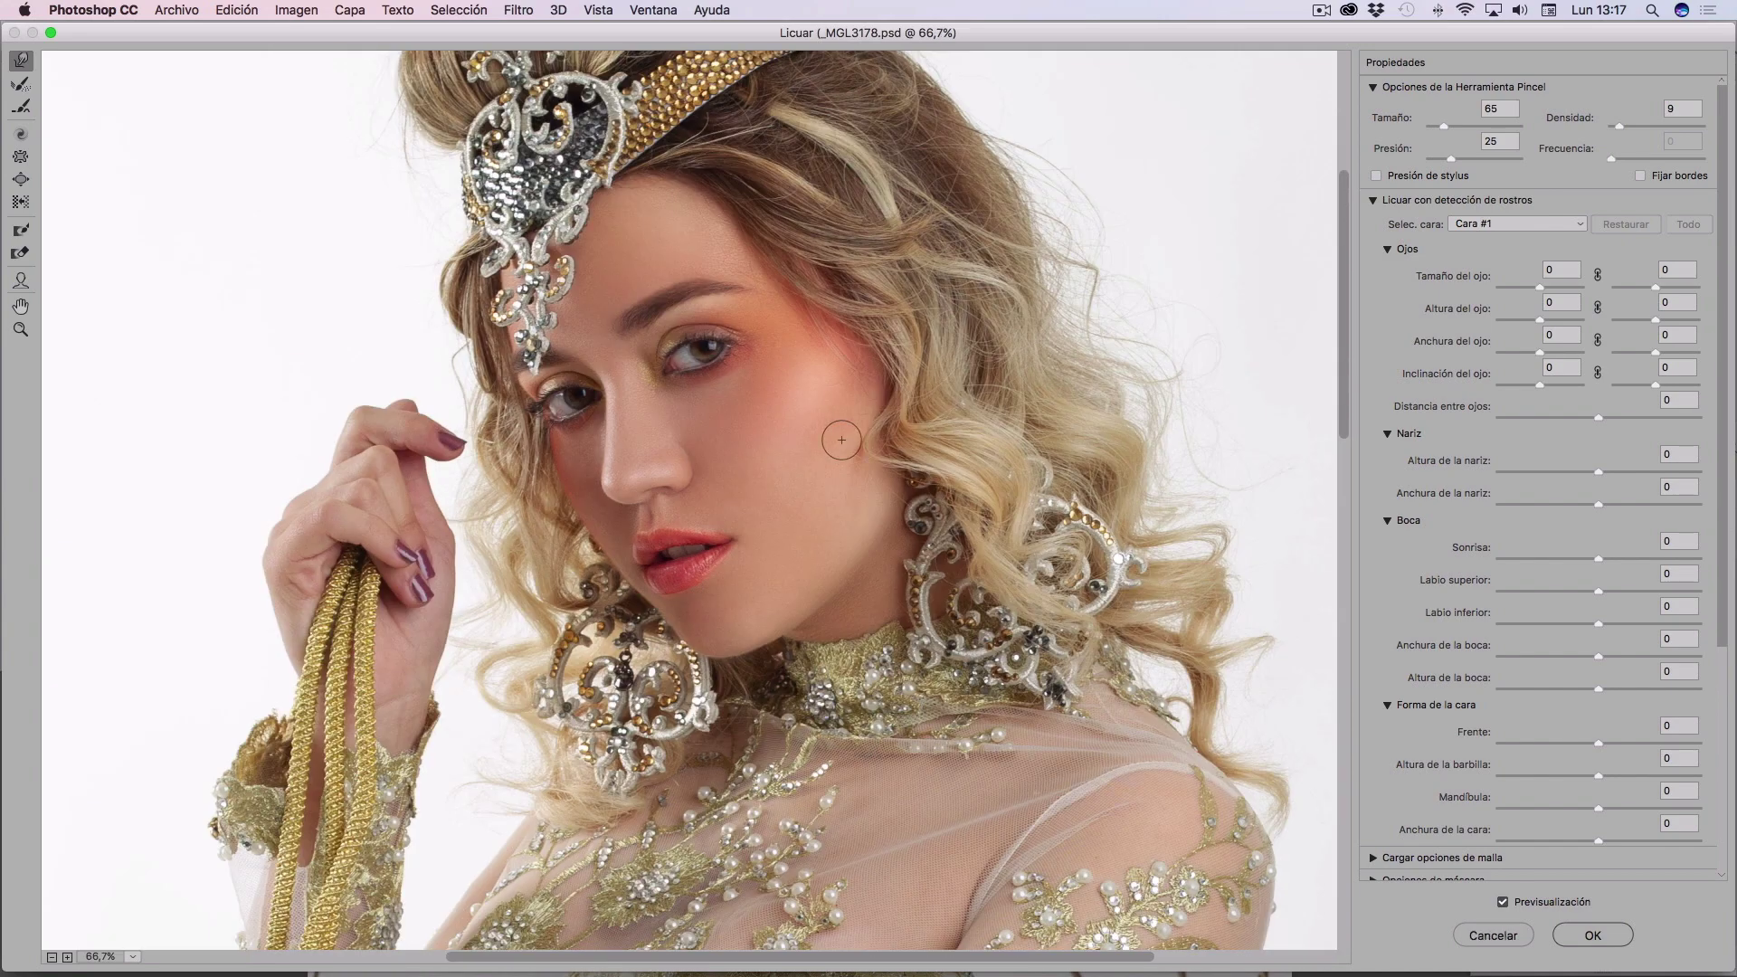
pyautogui.moveTo(797, 471); pyautogui.dragTo(745, 606)
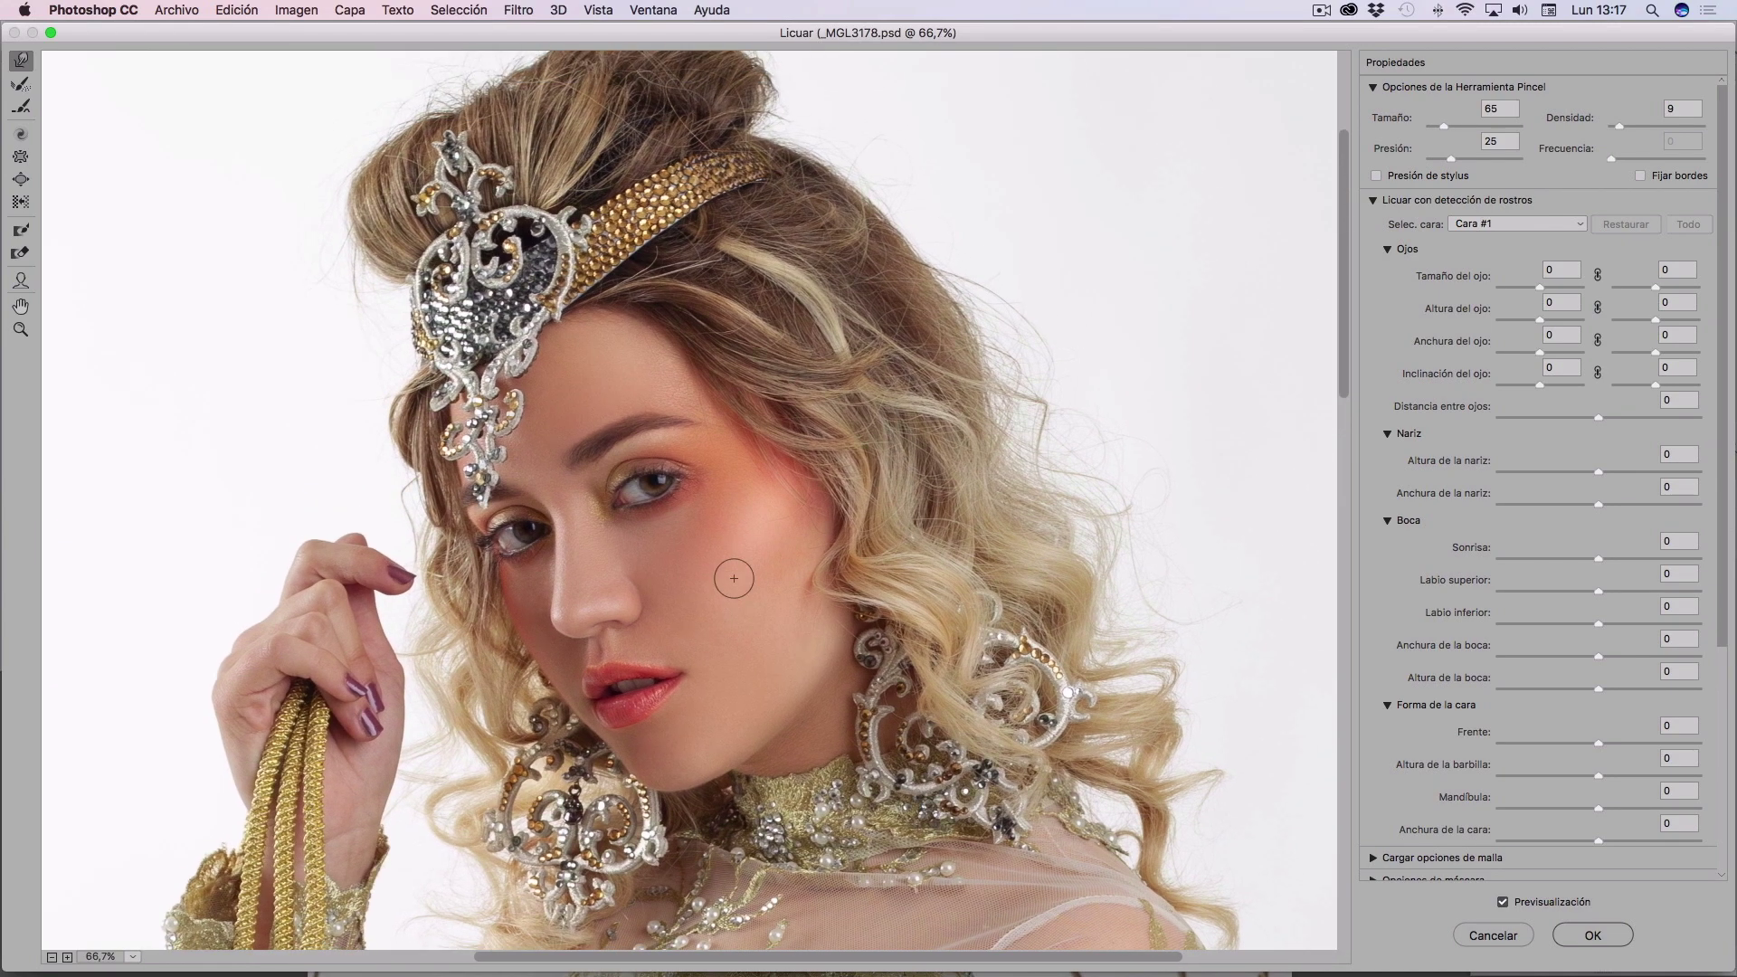
pyautogui.hotkey('ctrl', '-')
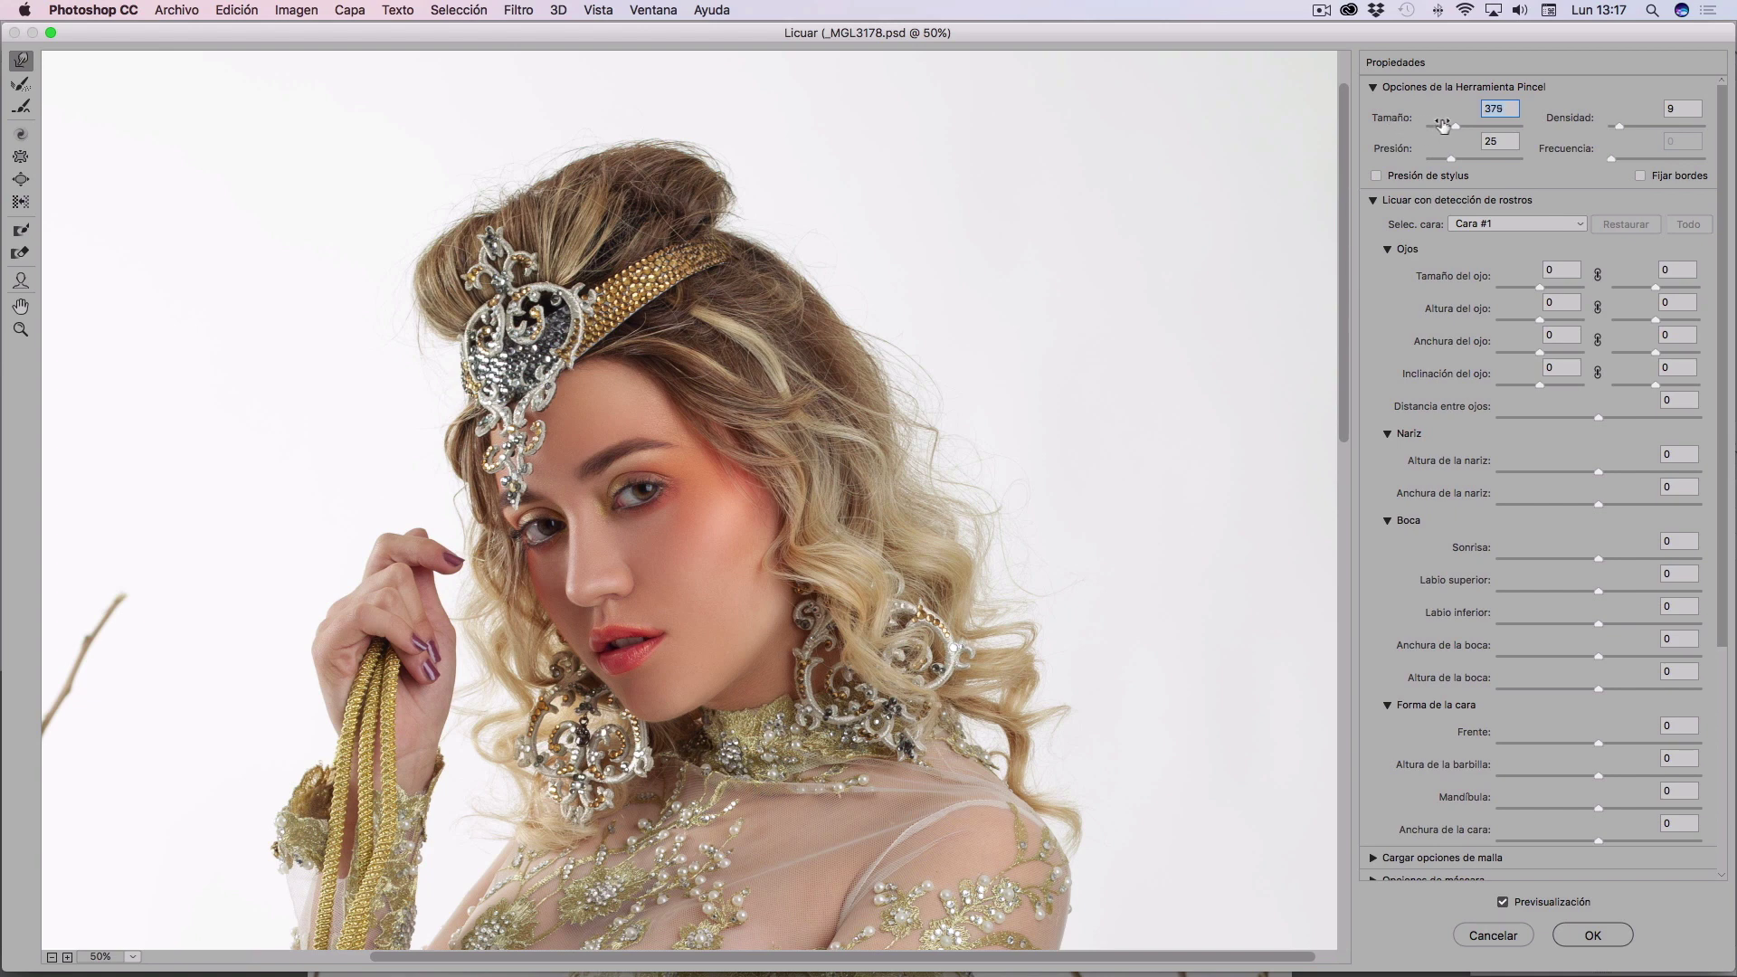
pyautogui.moveTo(1443, 125); pyautogui.dragTo(1456, 125)
pyautogui.hscroll(1, 818, 414)
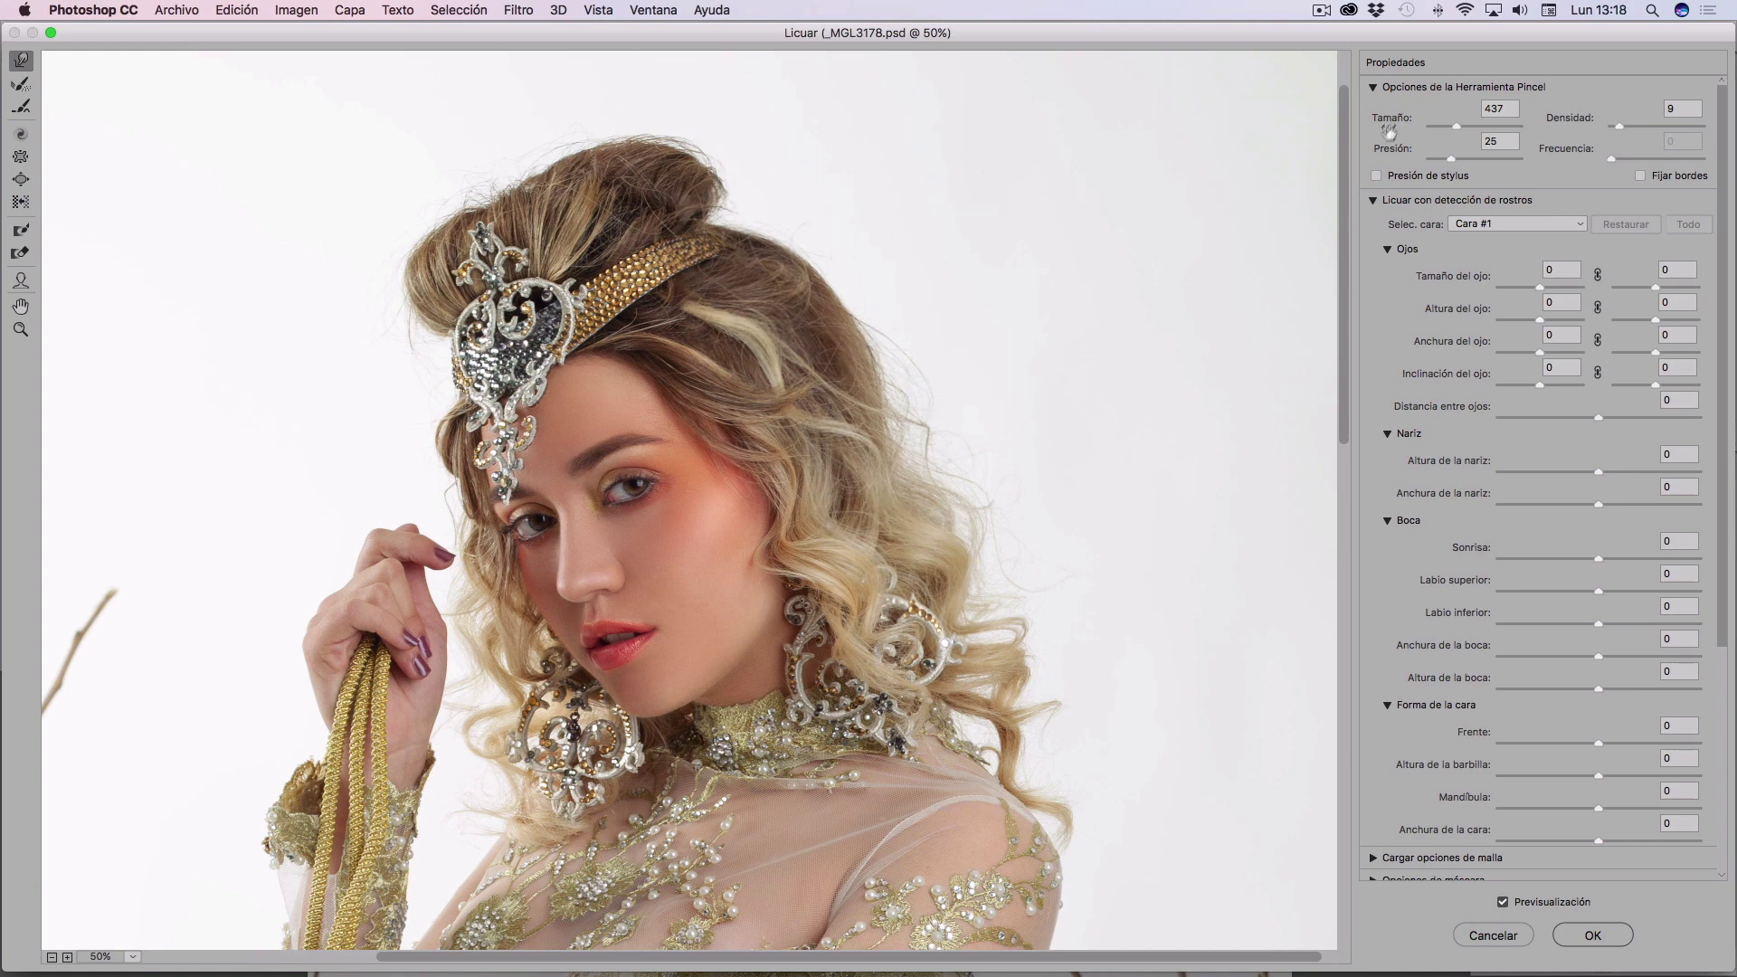
# Push the hair beside and above the bun upward and outward with Forward Warp
pyautogui.scroll(2, 633, 226)
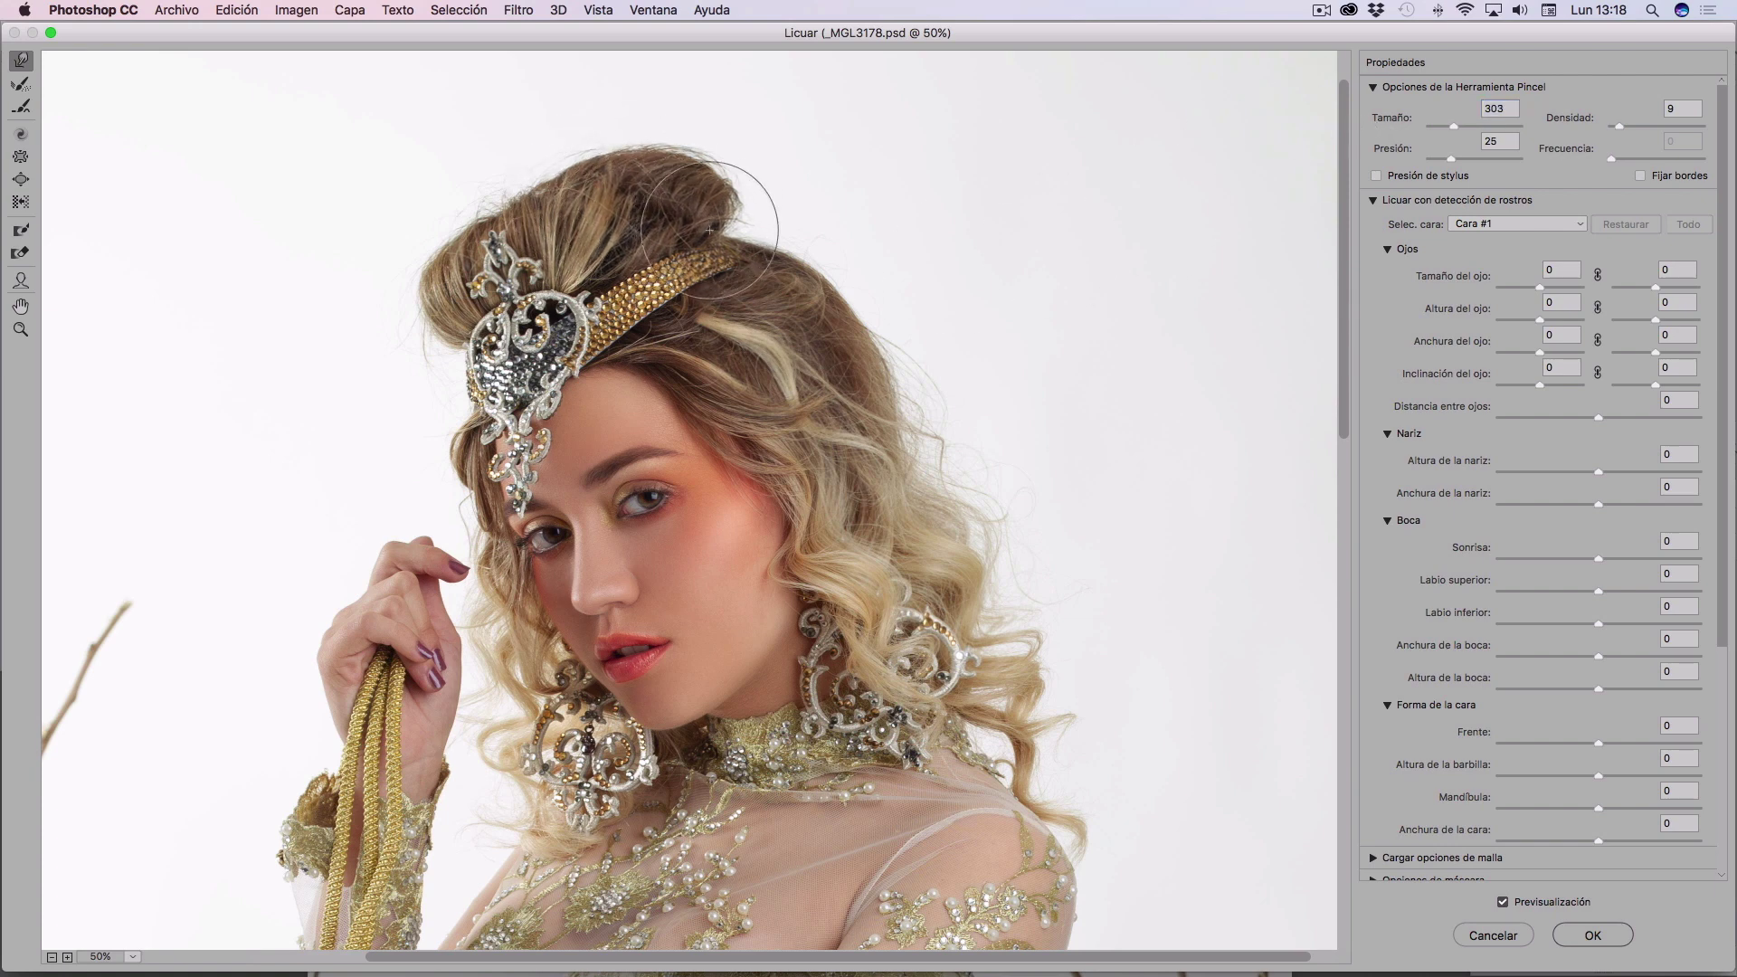
pyautogui.moveTo(805, 265); pyautogui.dragTo(837, 323)
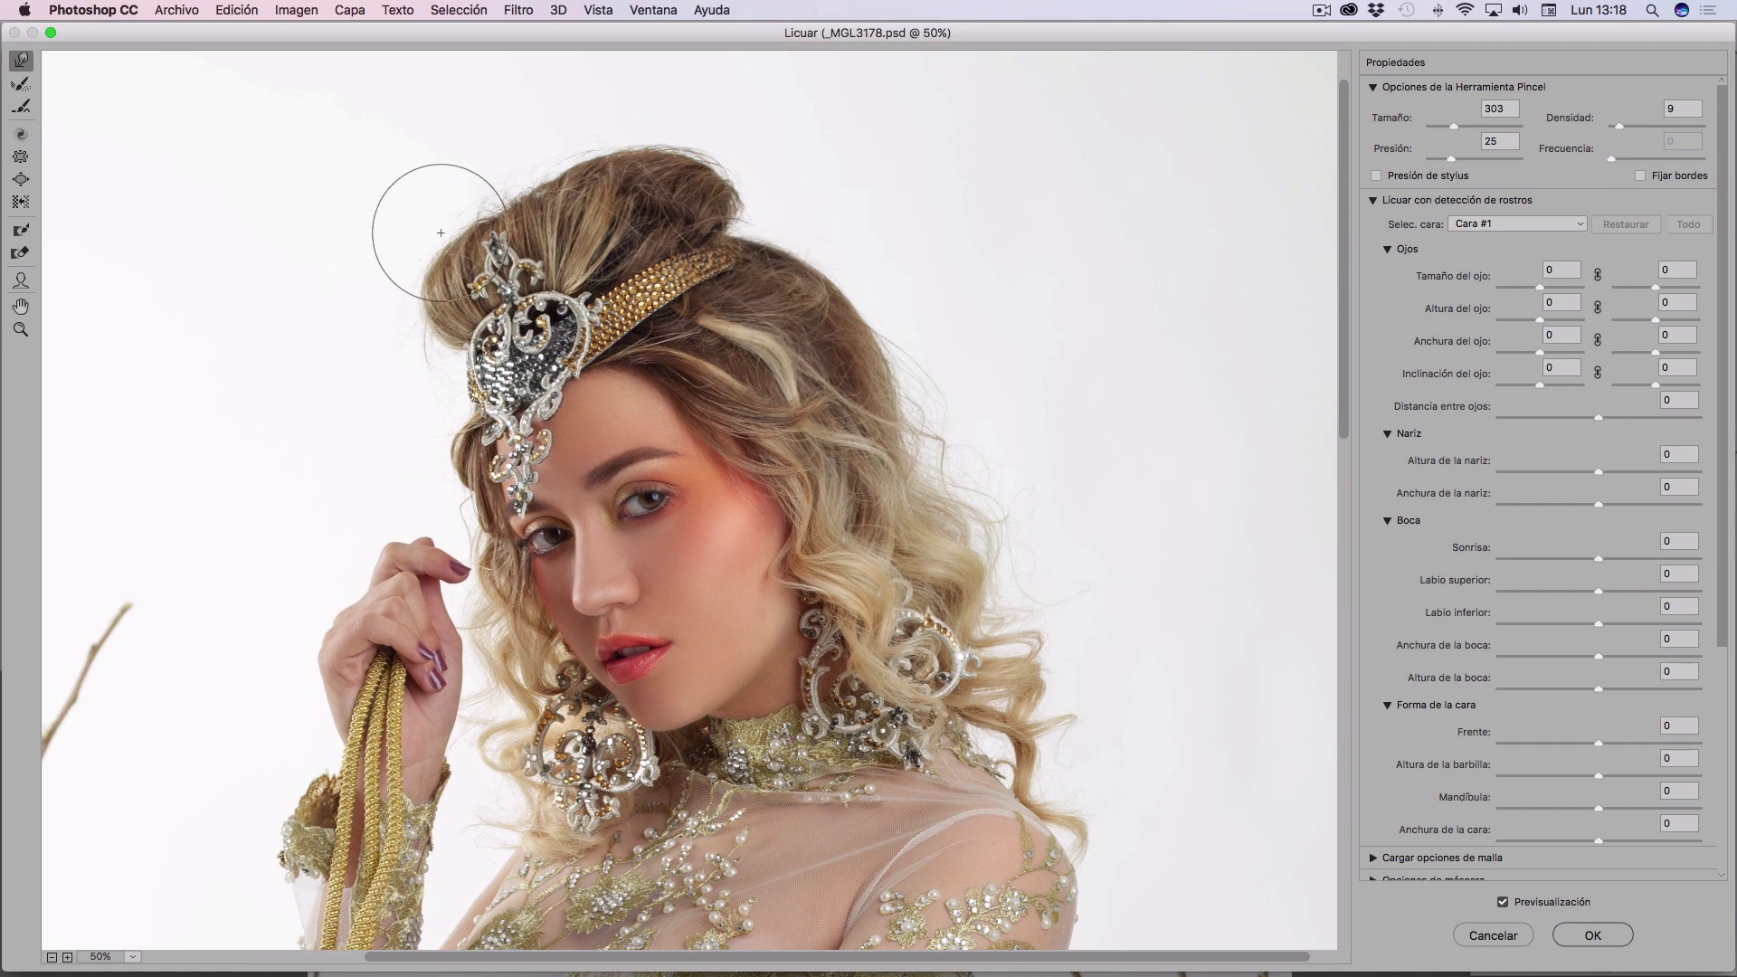
pyautogui.moveTo(468, 220); pyautogui.dragTo(586, 152)
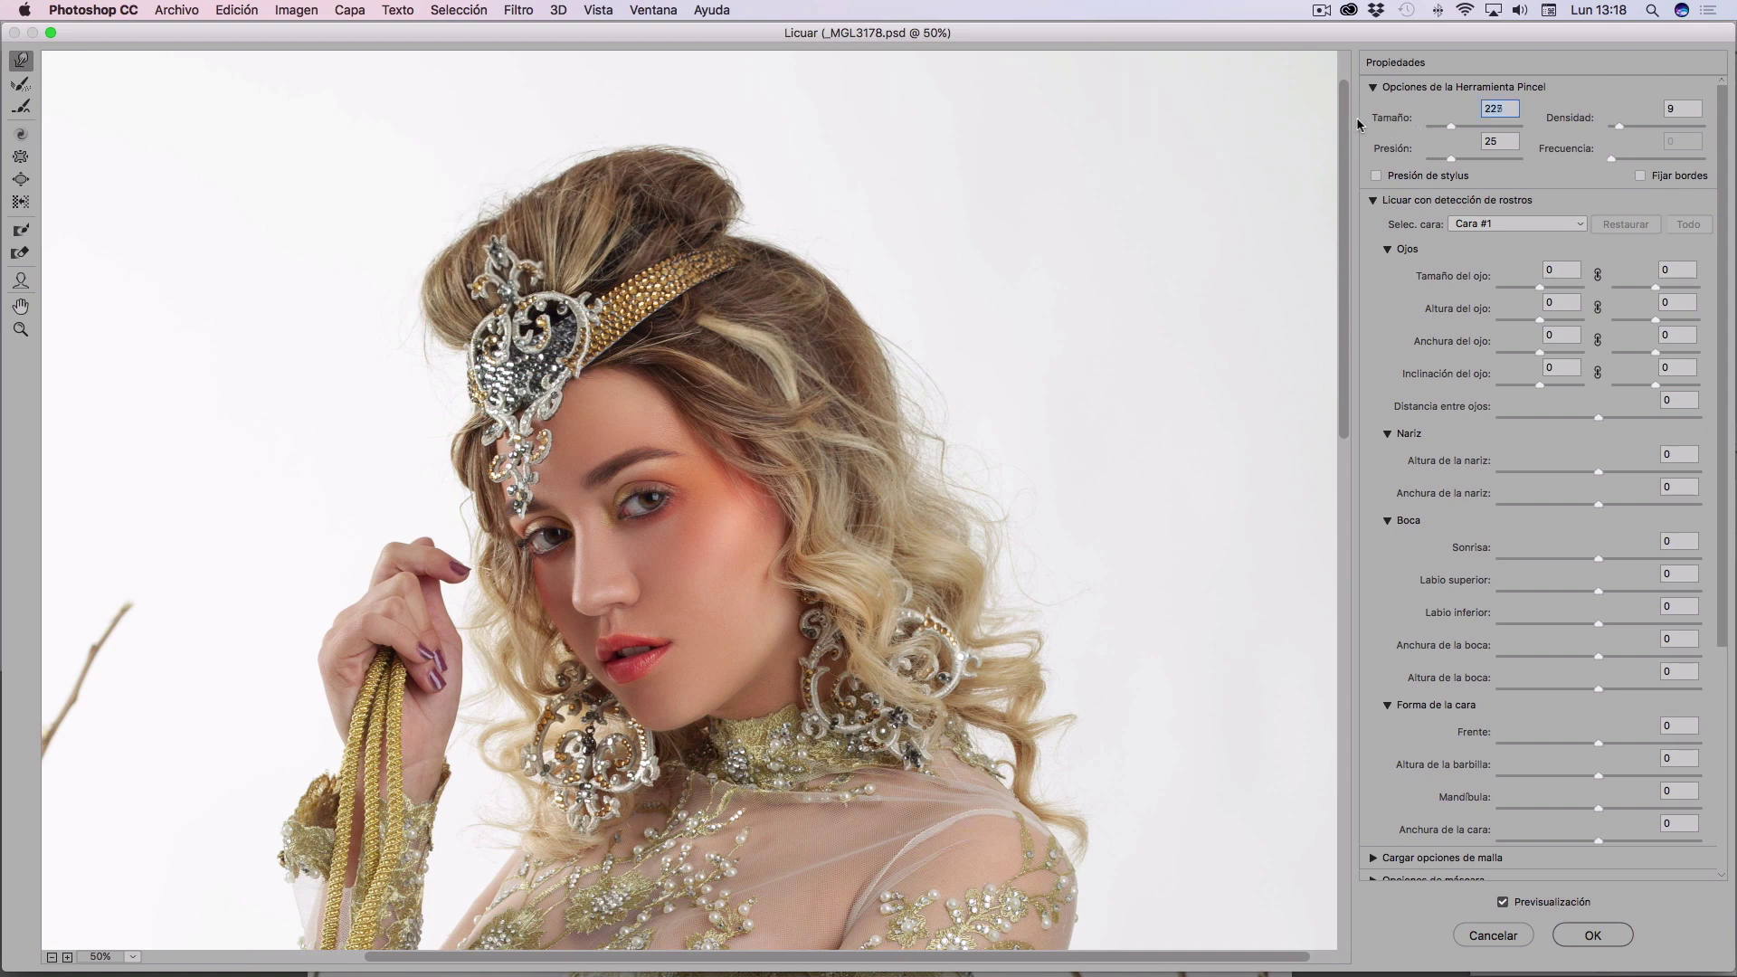
# Reduce the Liquify brush size to 153 for finer strokes and undo the last change
pyautogui.press('[')
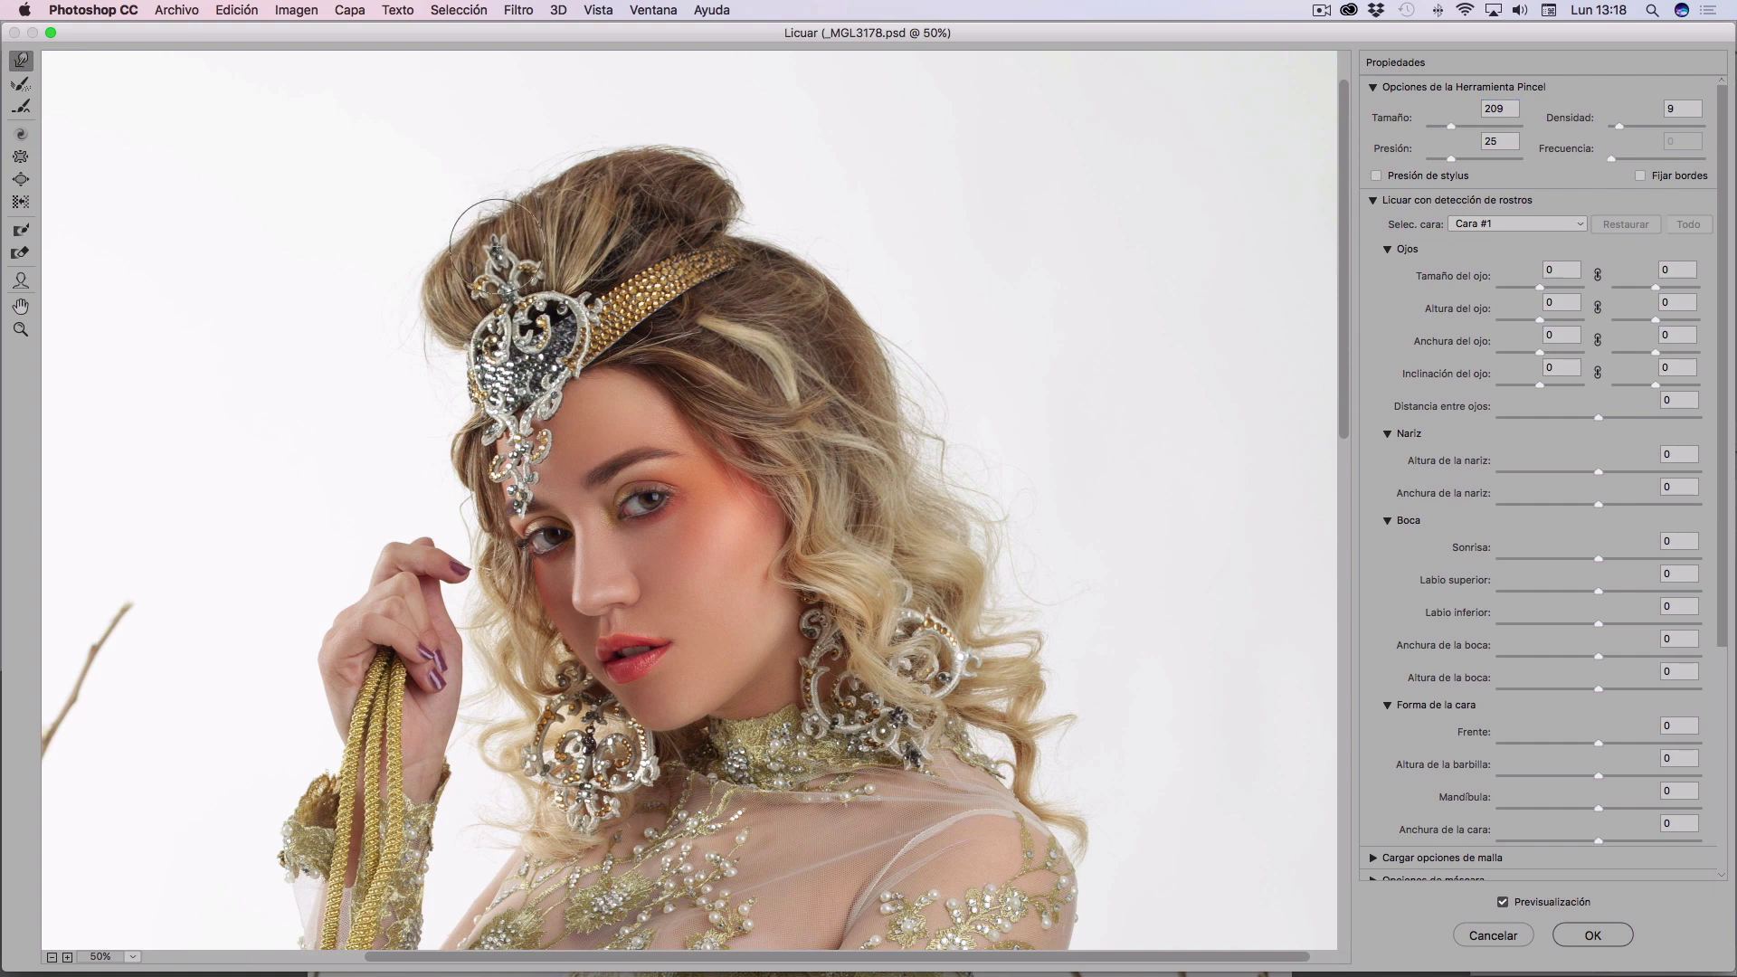
pyautogui.moveTo(1402, 125); pyautogui.dragTo(1371, 125)
pyautogui.hotkey('ctrl', 'z')
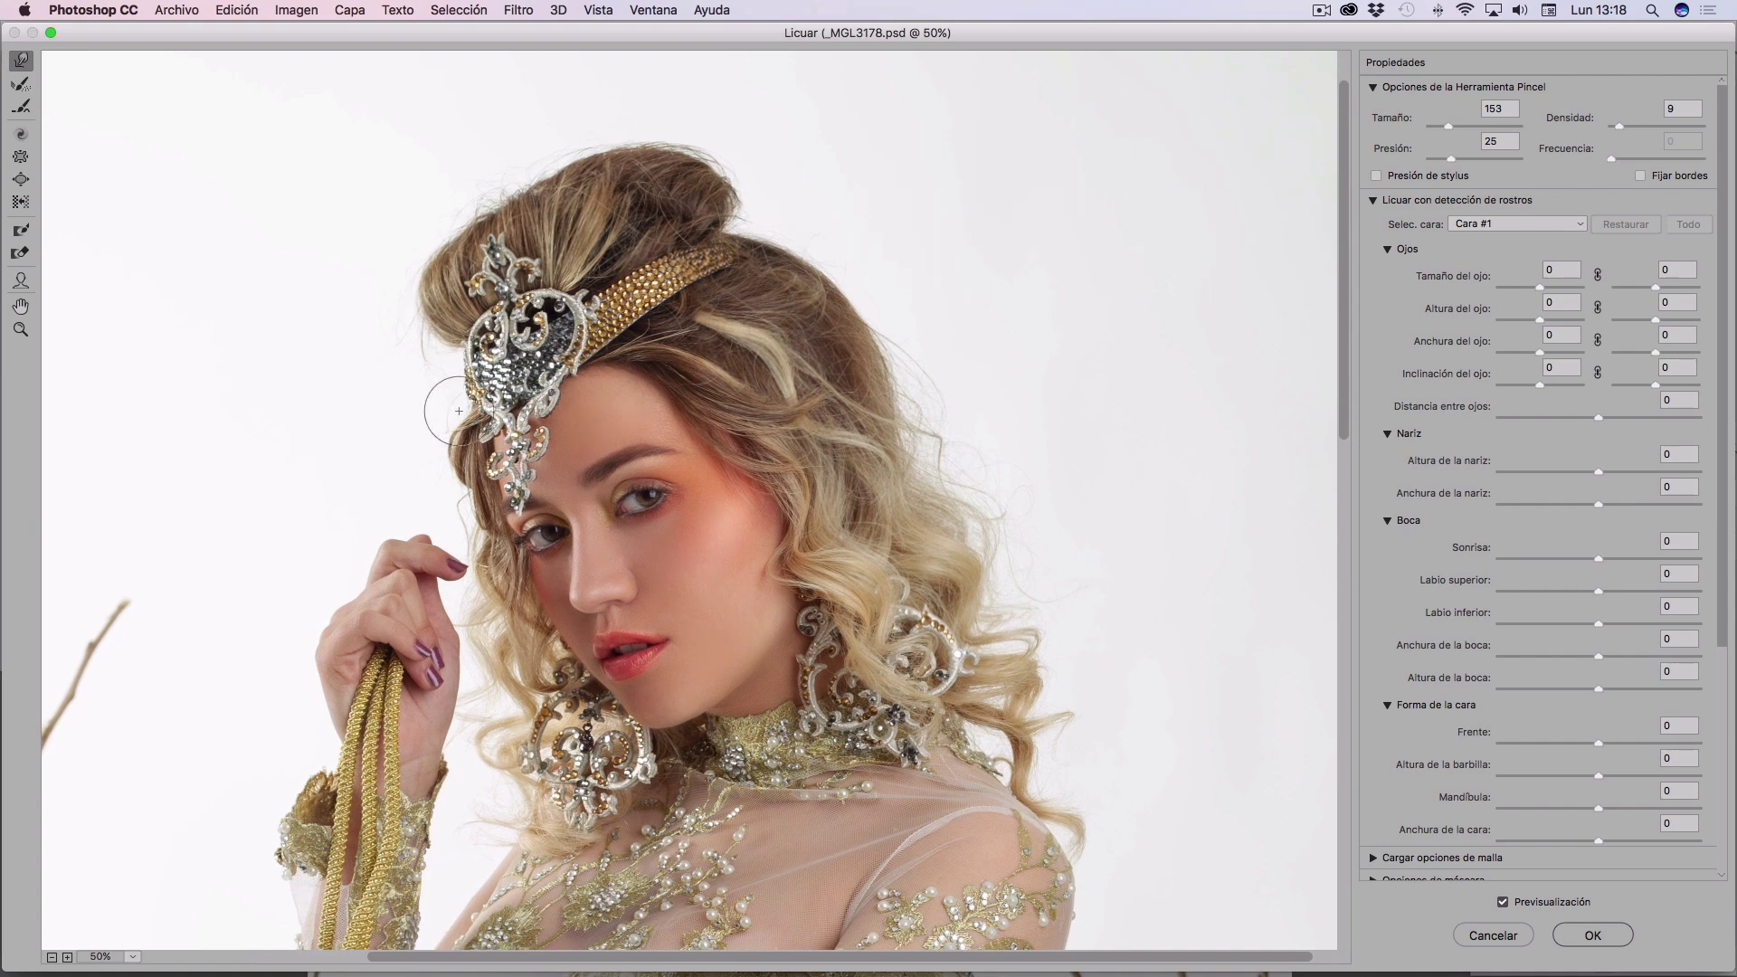
pyautogui.keyDown('alt'); pyautogui.click(721, 410); pyautogui.keyUp('alt')
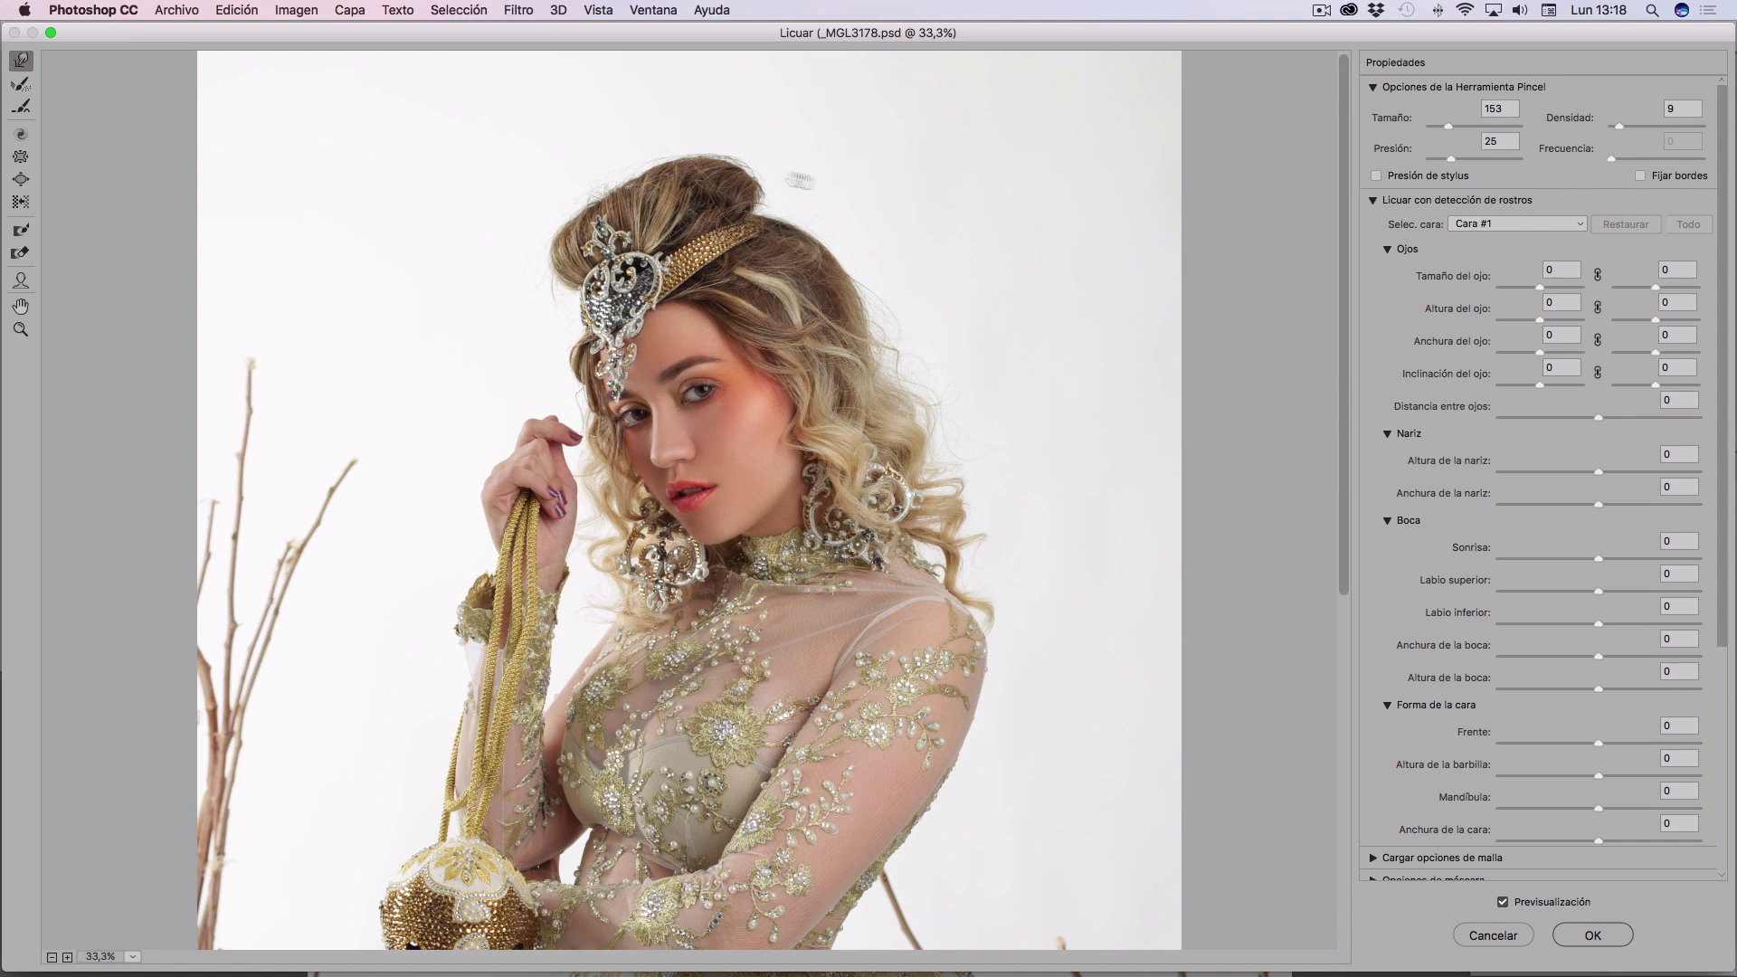
pyautogui.click(1503, 903)
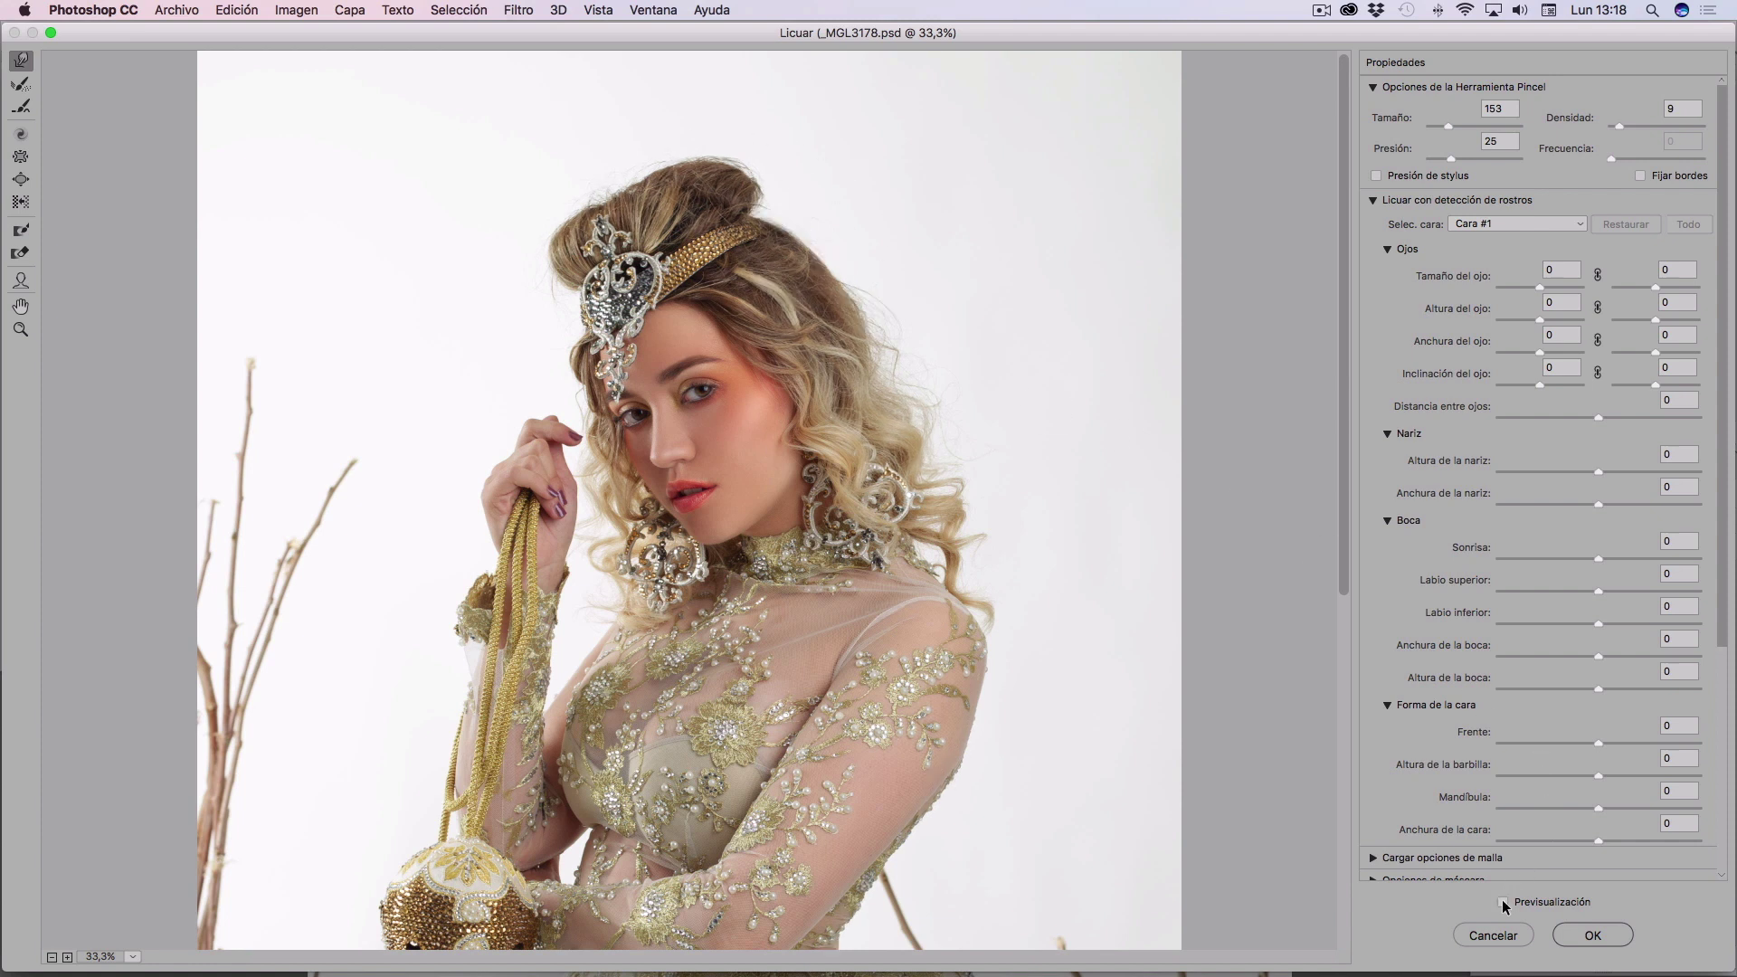
pyautogui.click(1503, 903)
pyautogui.click(1504, 903)
pyautogui.click(1503, 903)
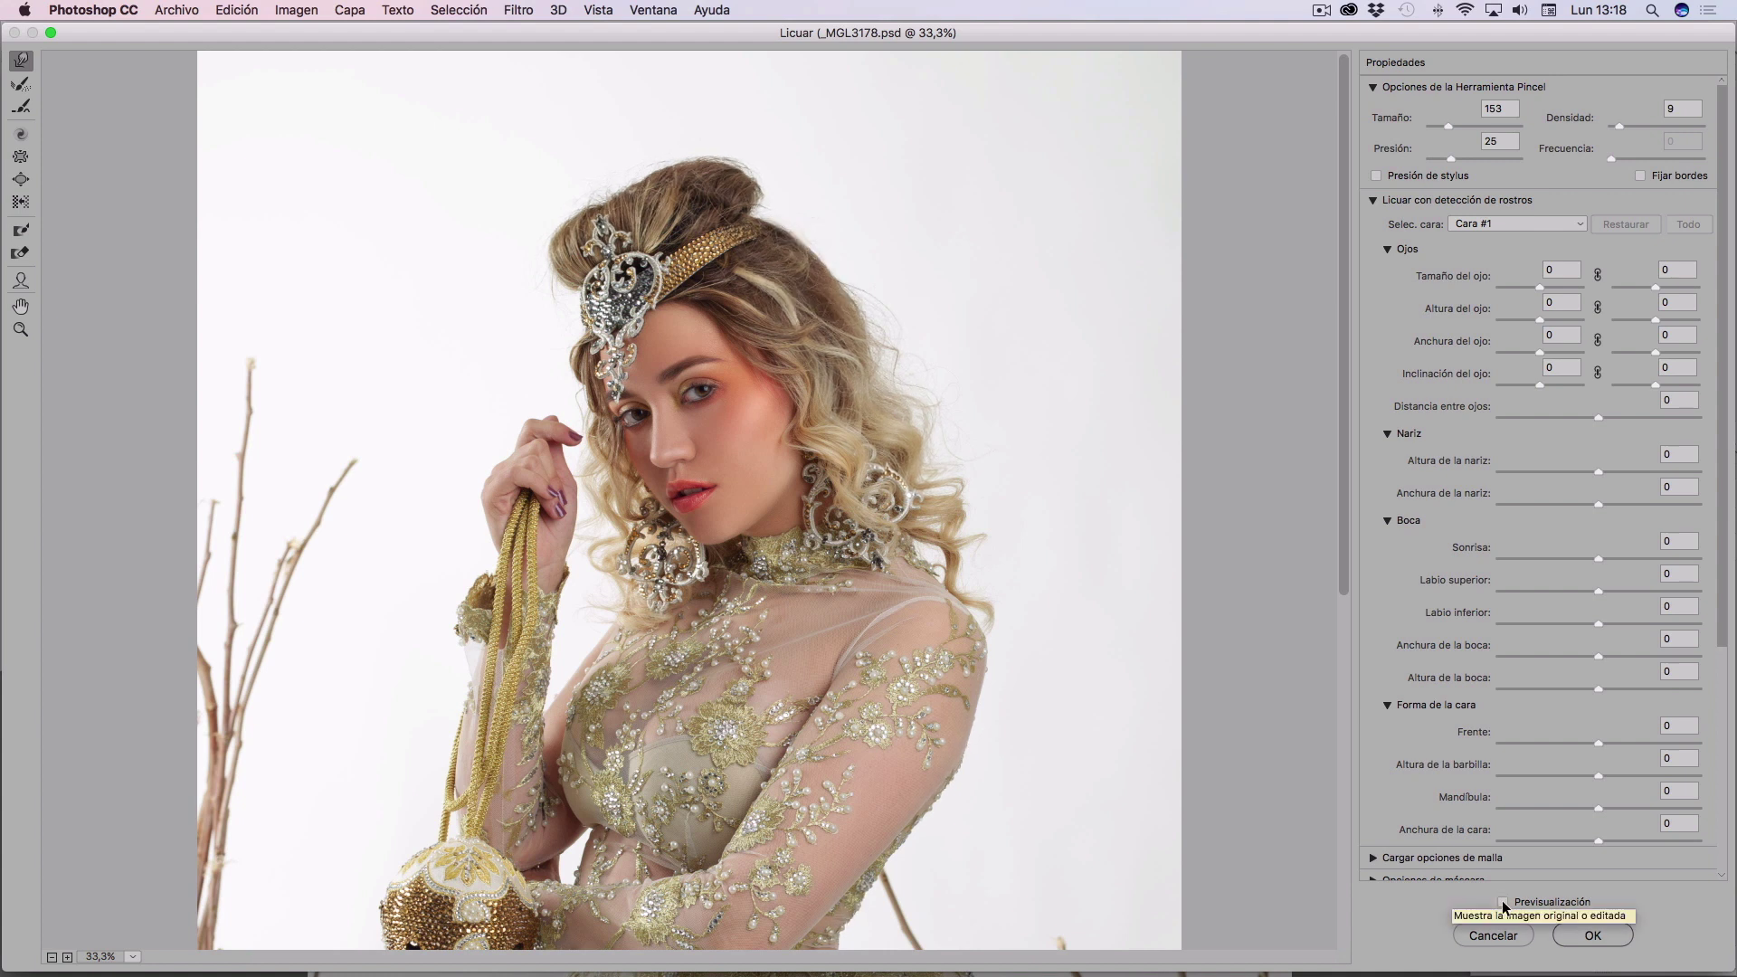
pyautogui.click(1503, 903)
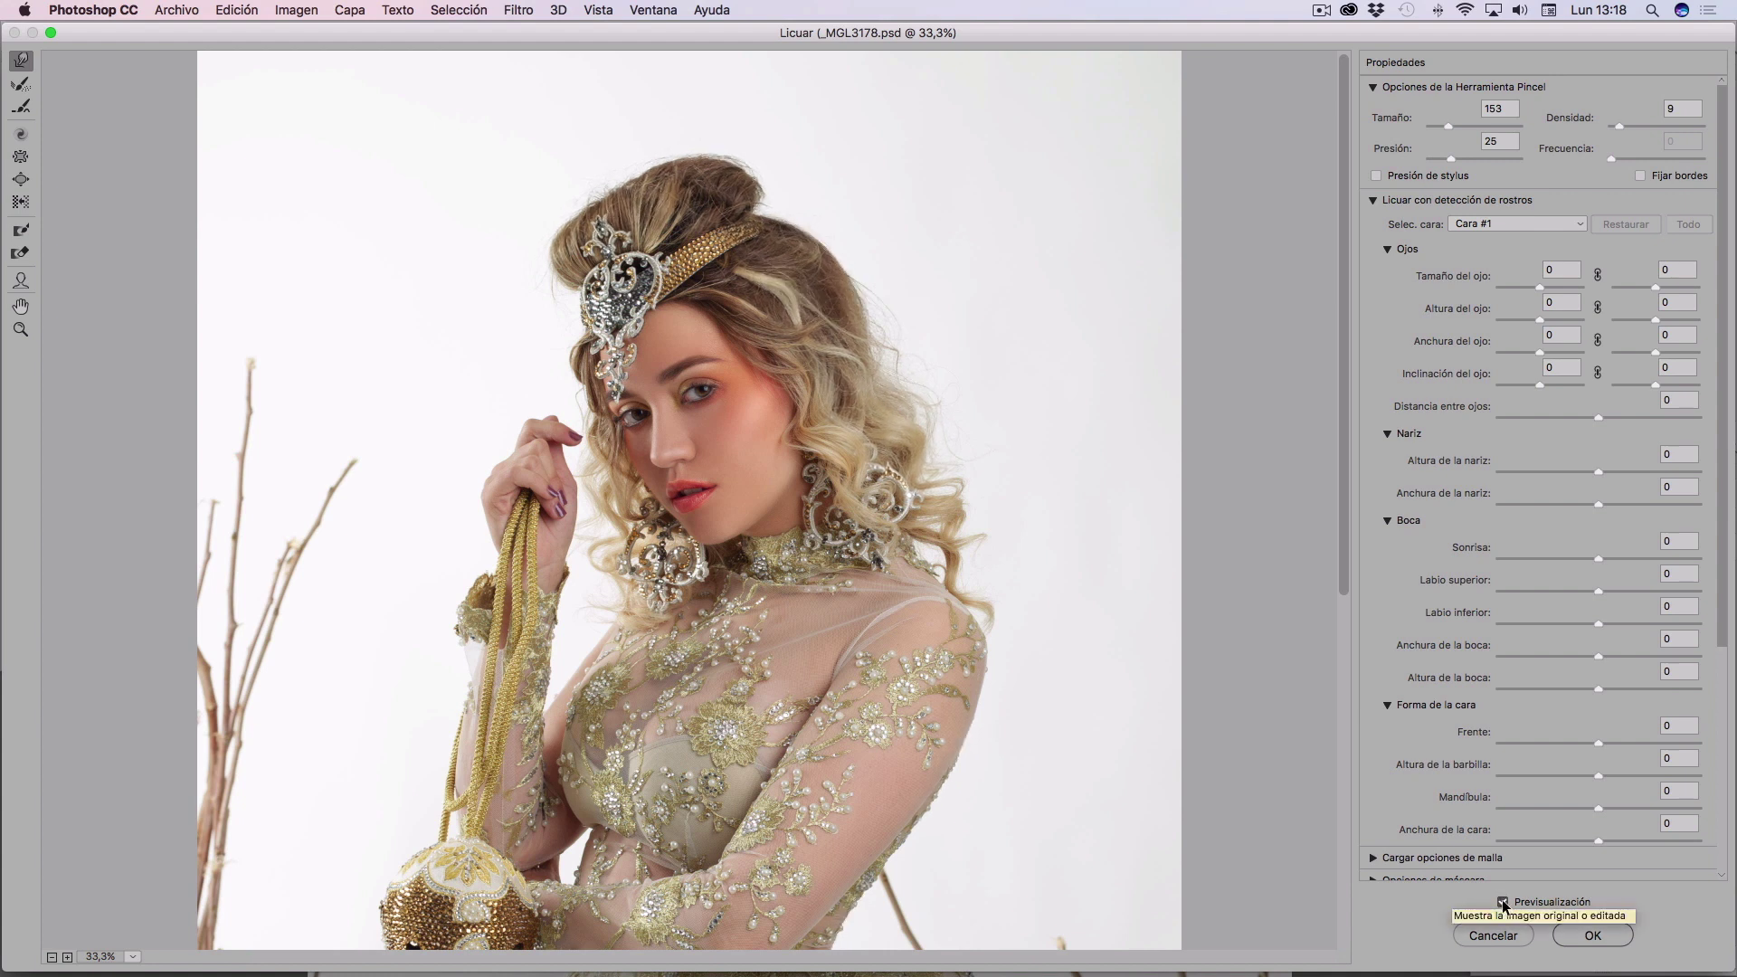
pyautogui.click(1503, 903)
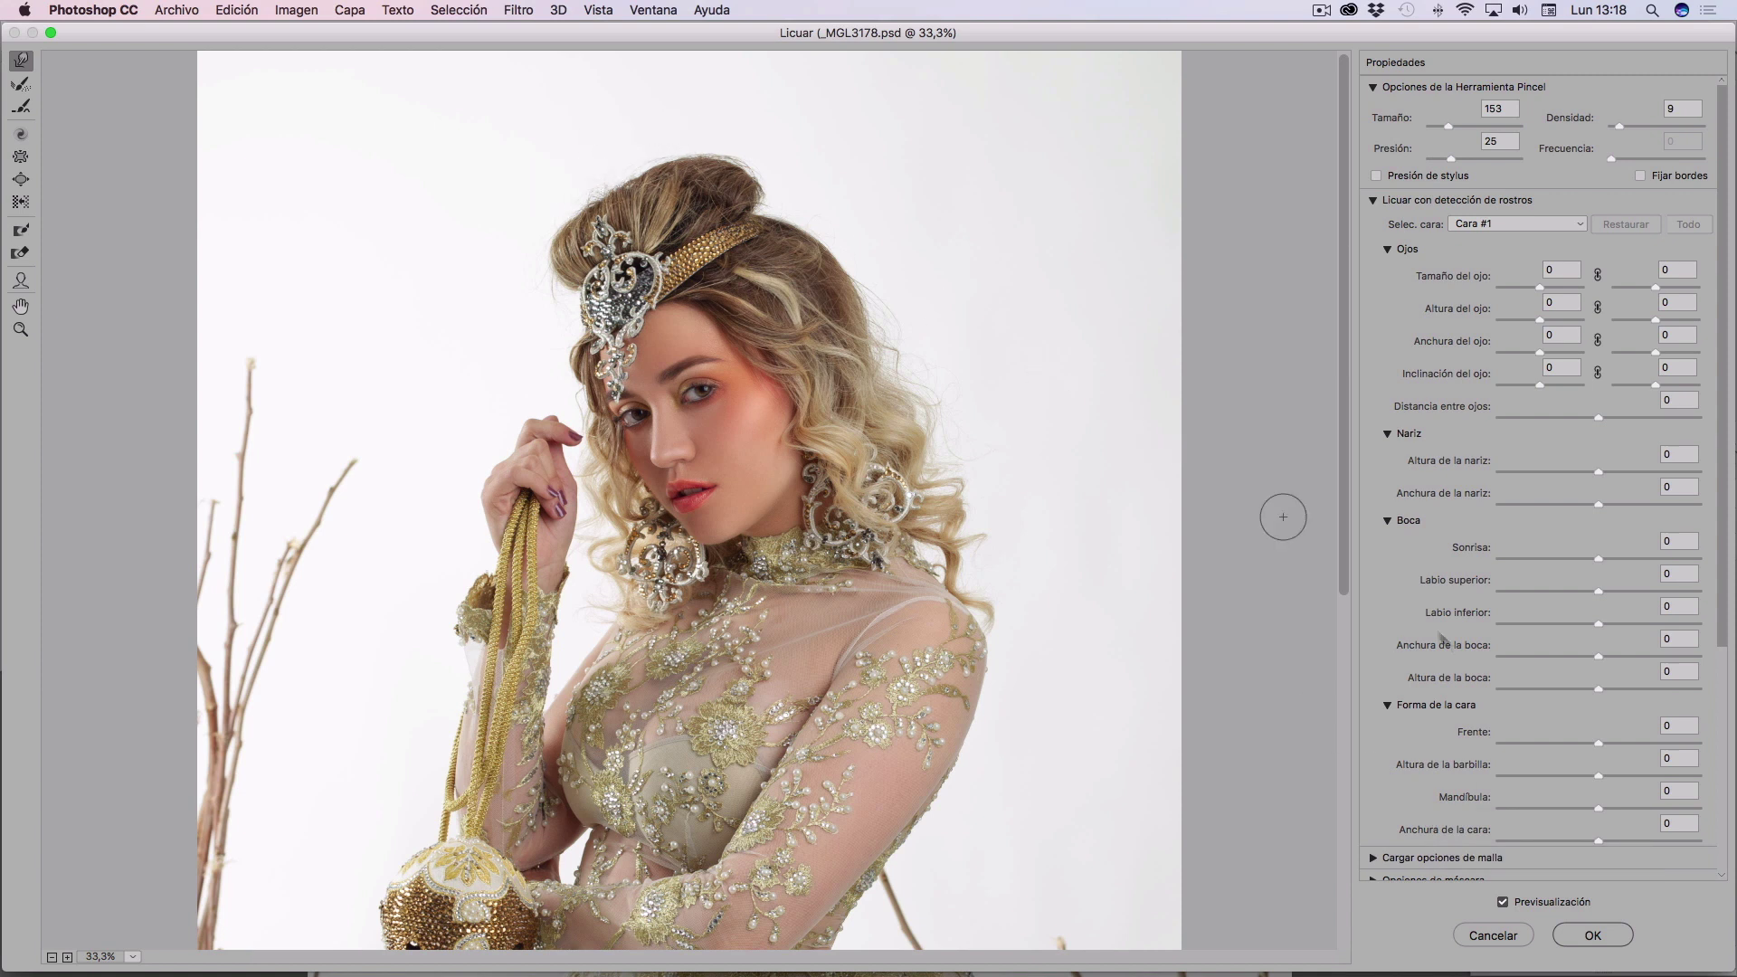
pyautogui.click(1503, 903)
pyautogui.click(1504, 902)
pyautogui.press('super+minus')
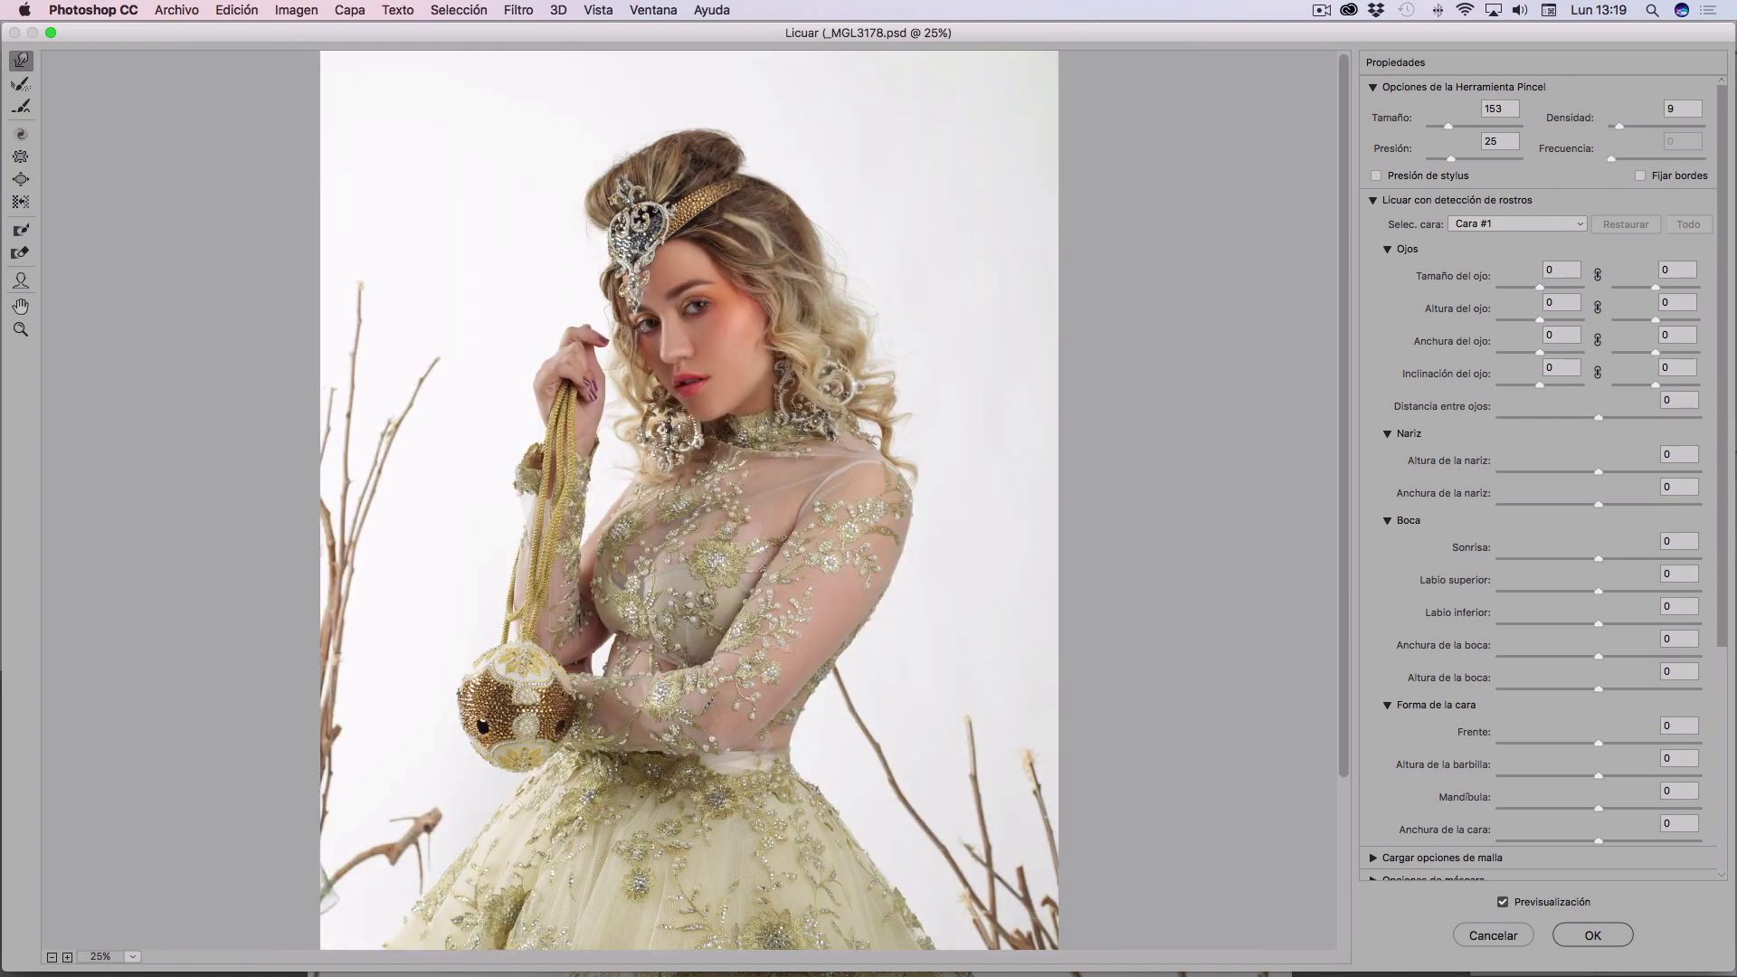